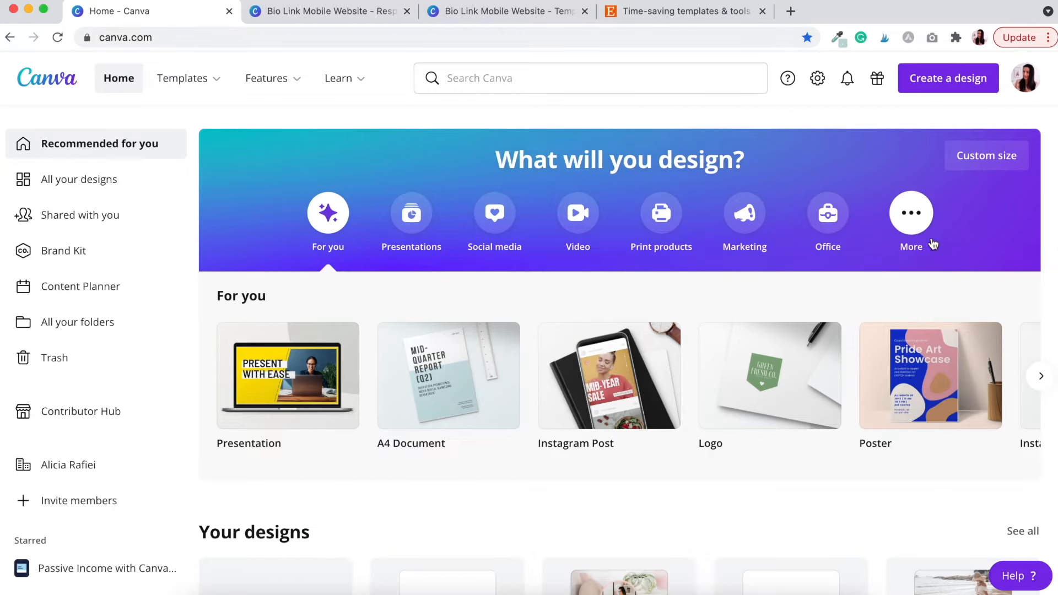
Browse the PennyStreetStudio Etsy shop's 37 Canva template listings, then return to the top
left_click(692, 10)
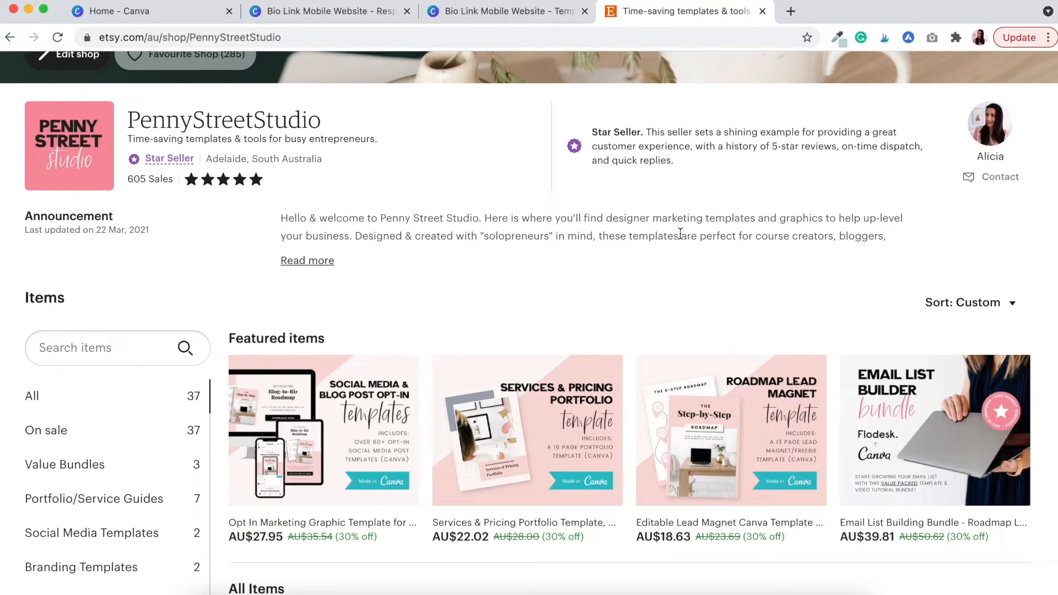
scroll(664, 316, "down", 2)
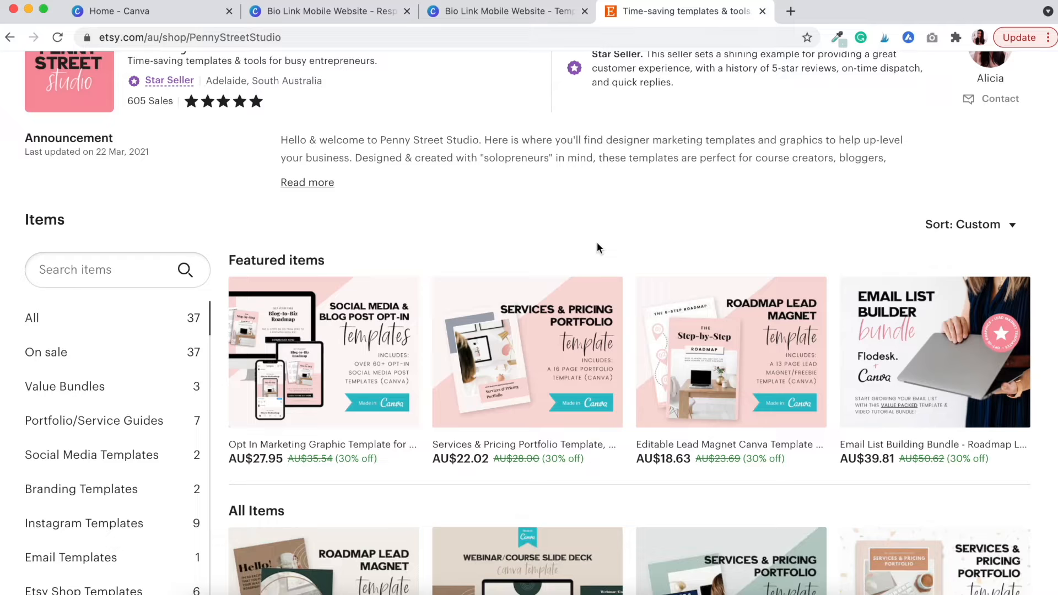
scroll(597, 243, "down", 1)
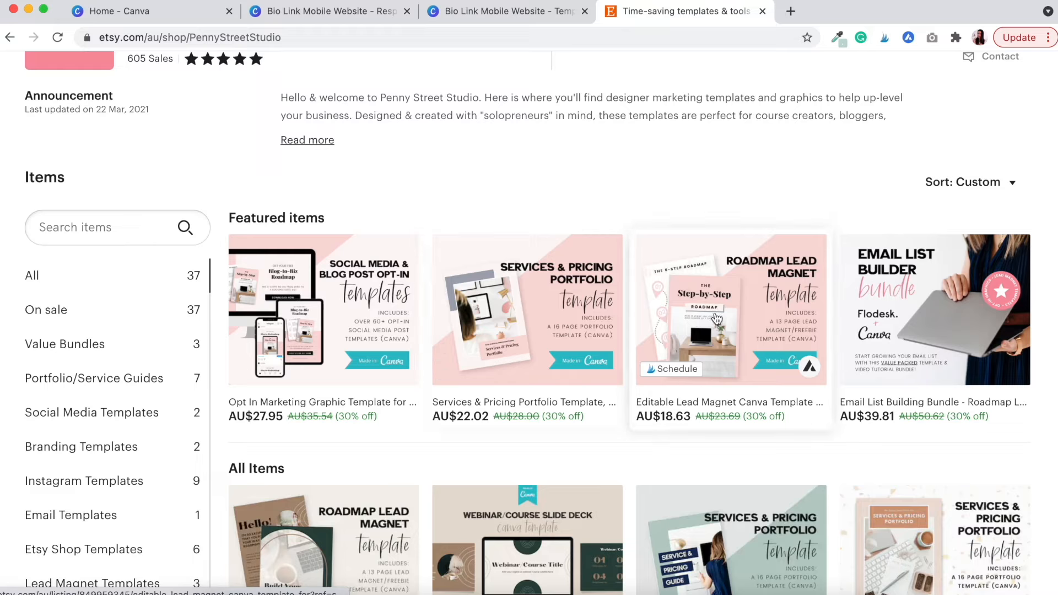
scroll(726, 315, "down", 10)
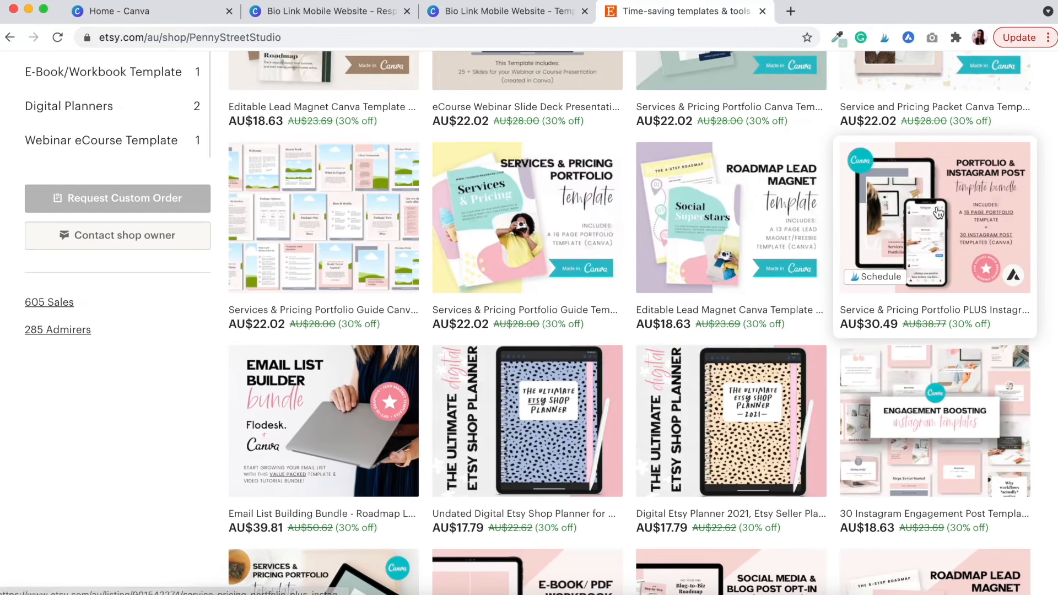
scroll(872, 390, "down", 1)
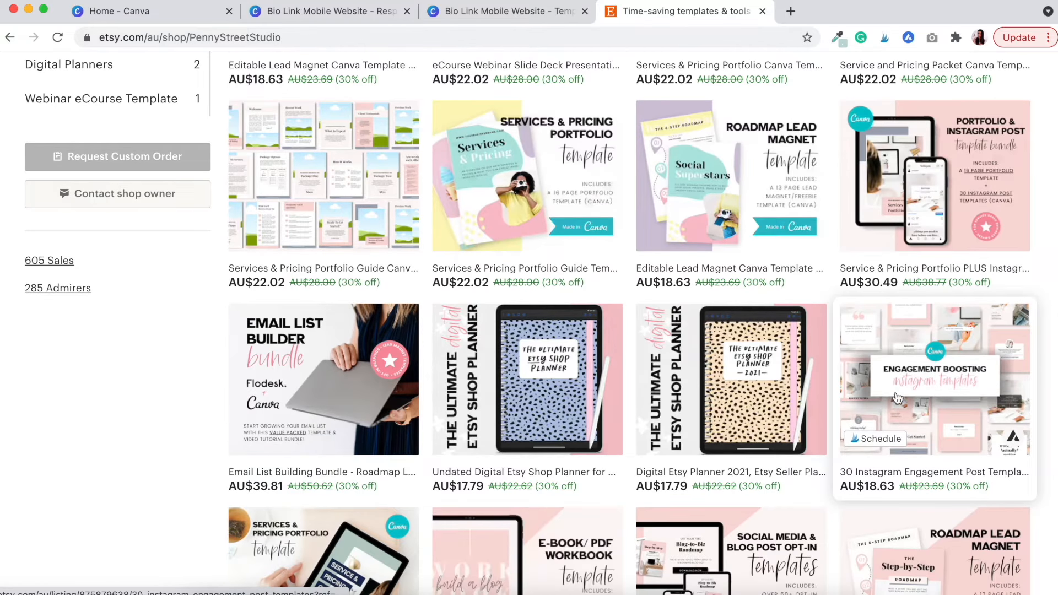
scroll(685, 355, "down", 3)
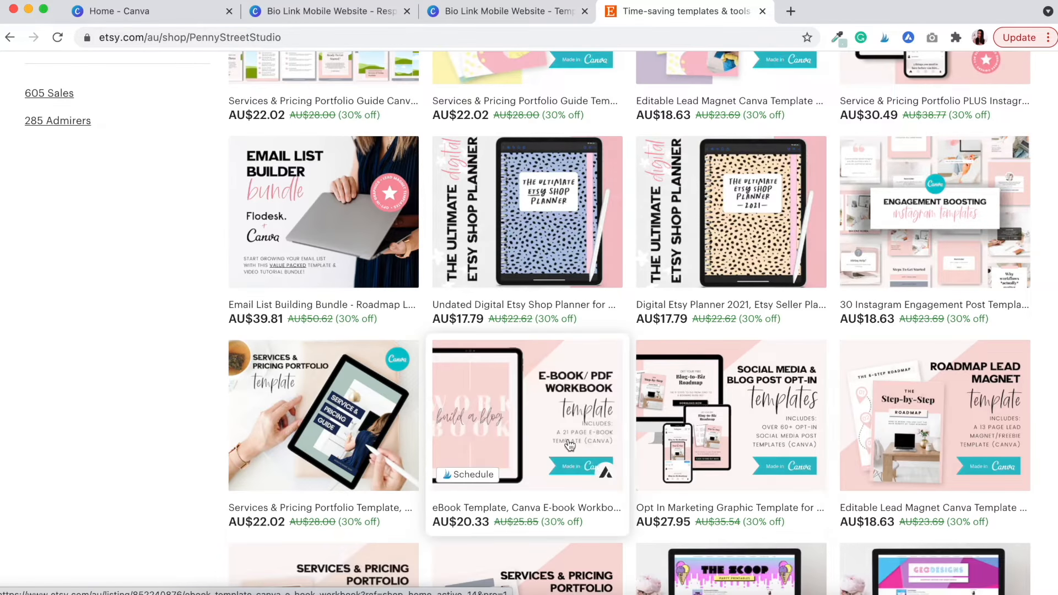
scroll(563, 419, "down", 4)
scroll(548, 397, "up", 3)
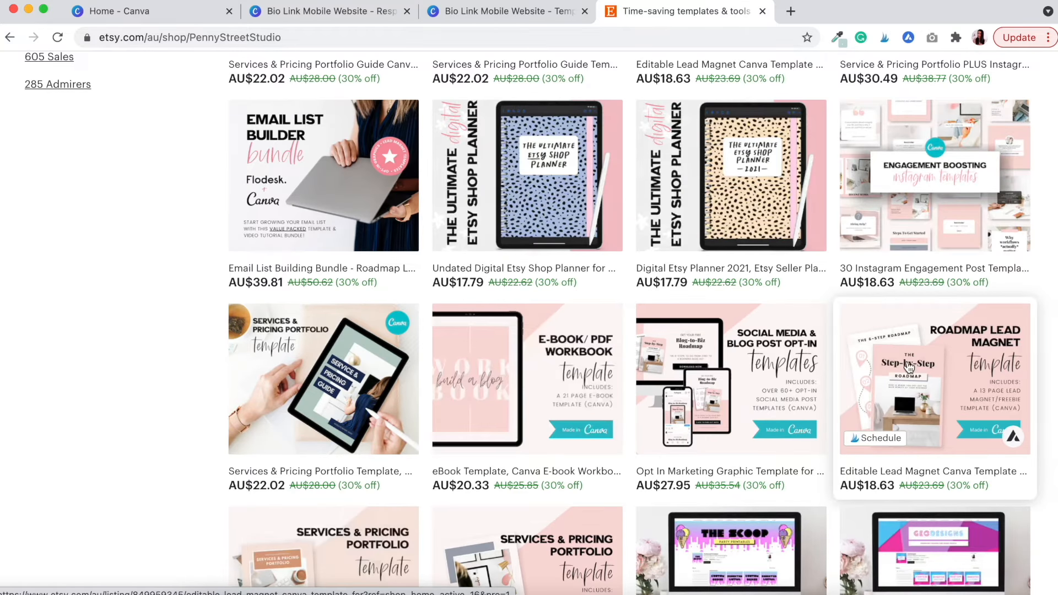
scroll(909, 366, "up", 5)
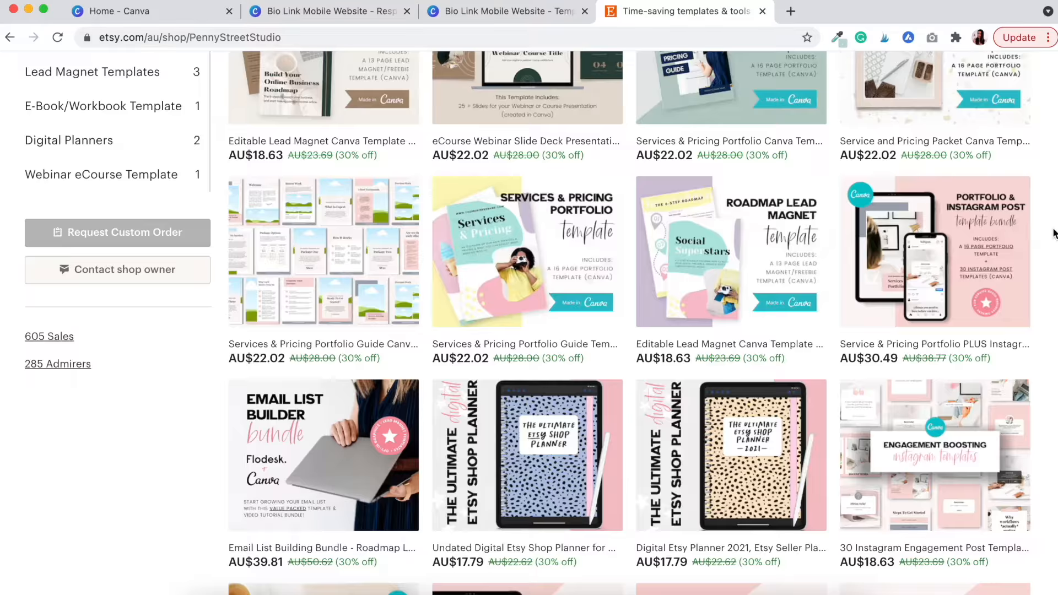
scroll(1053, 234, "up", 10)
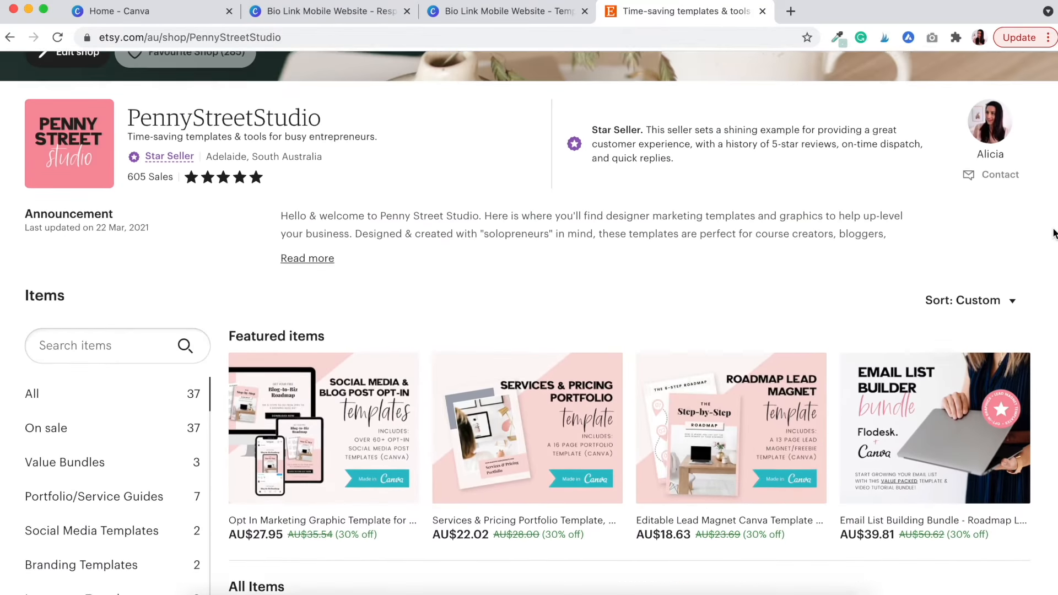
scroll(1053, 233, "up", 6)
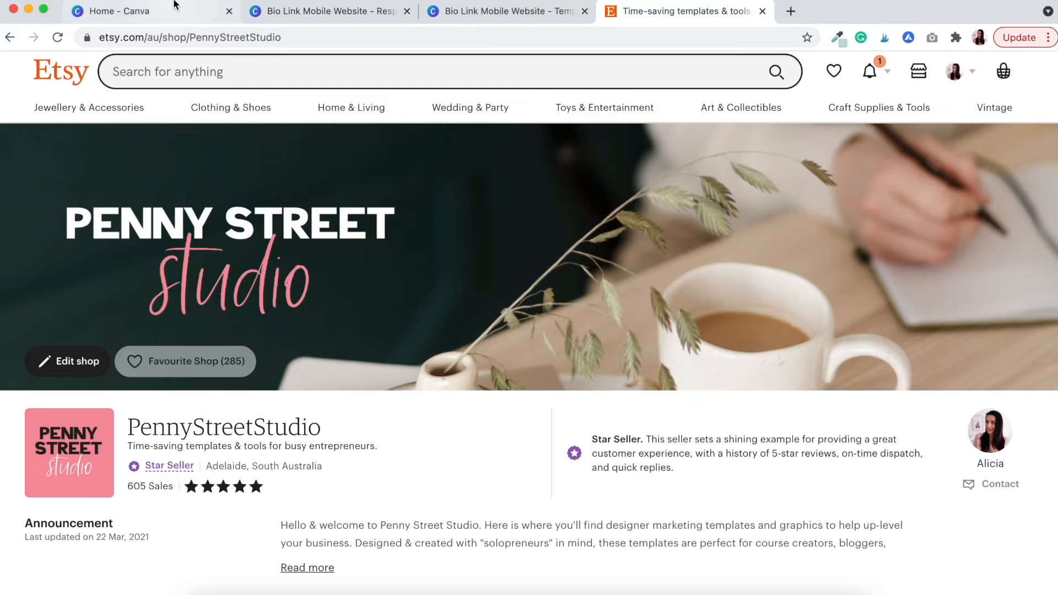
Create a blank Mobile-First Website design by searching 'mobile website' from Canva home
left_click(147, 12)
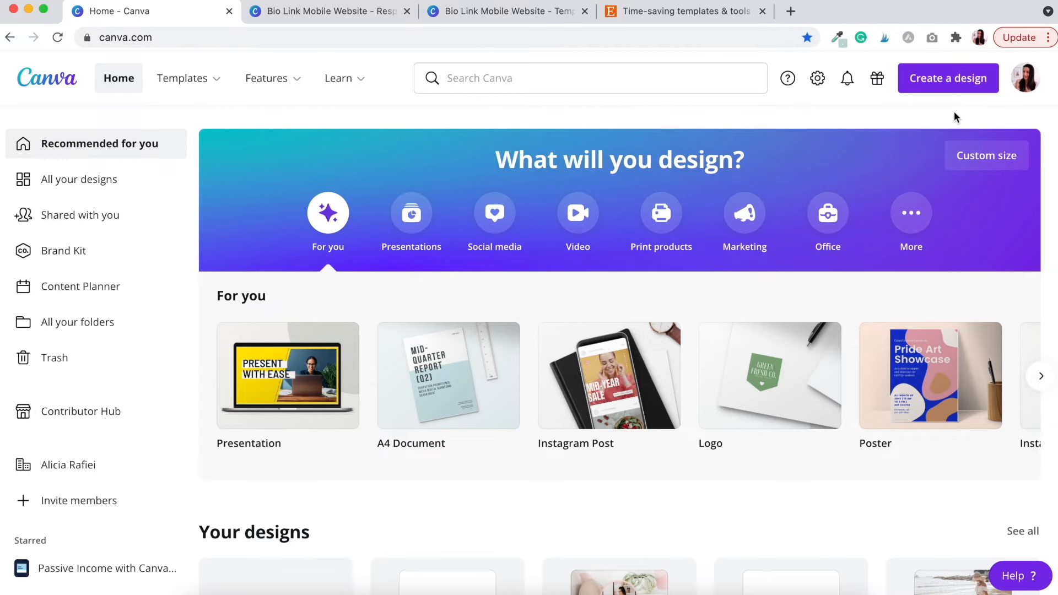
left_click(944, 83)
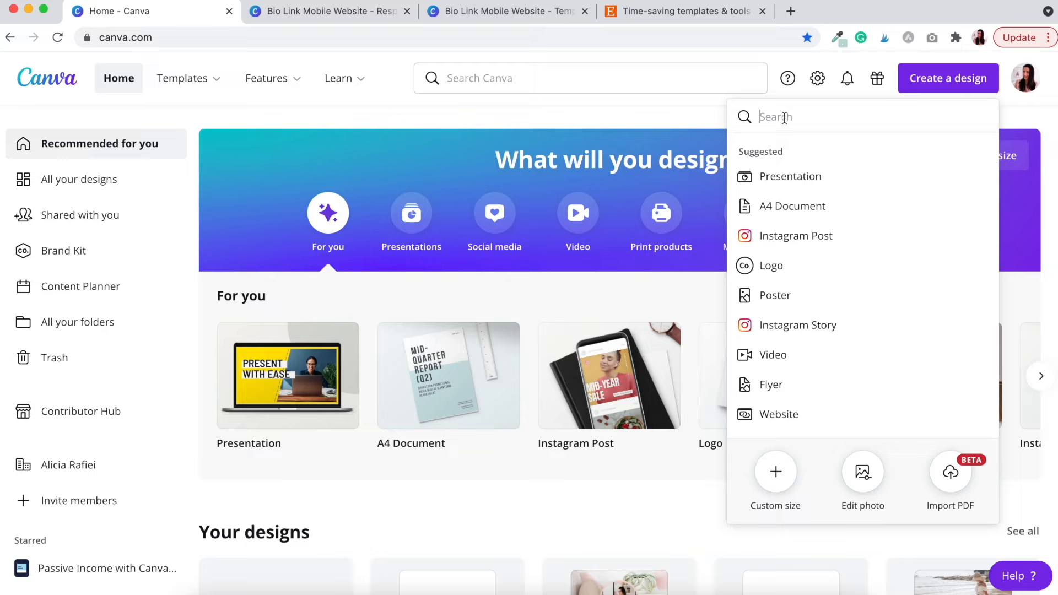
type("mobile w")
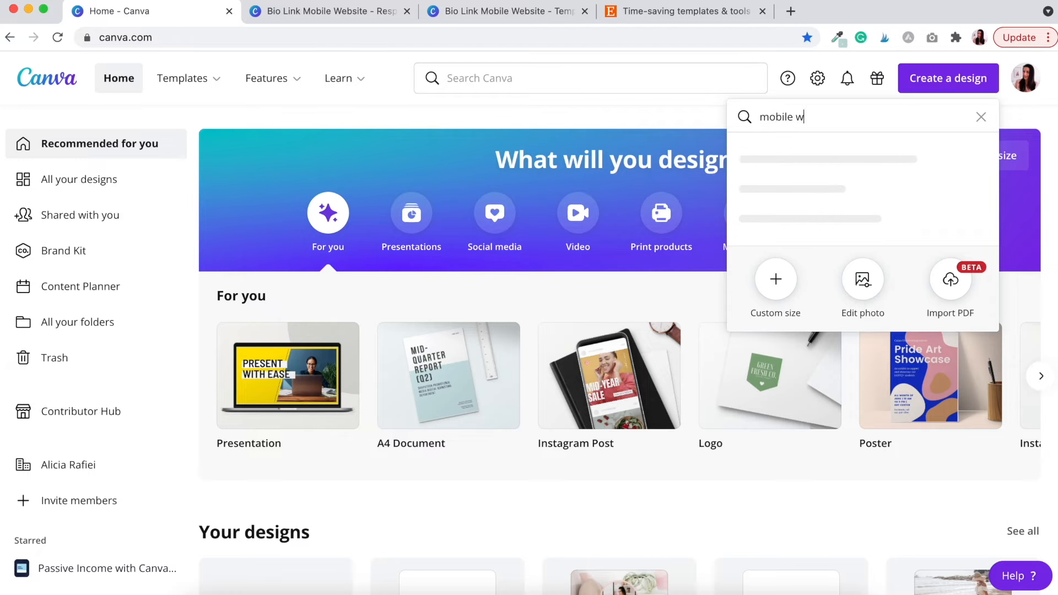
type("ebsite")
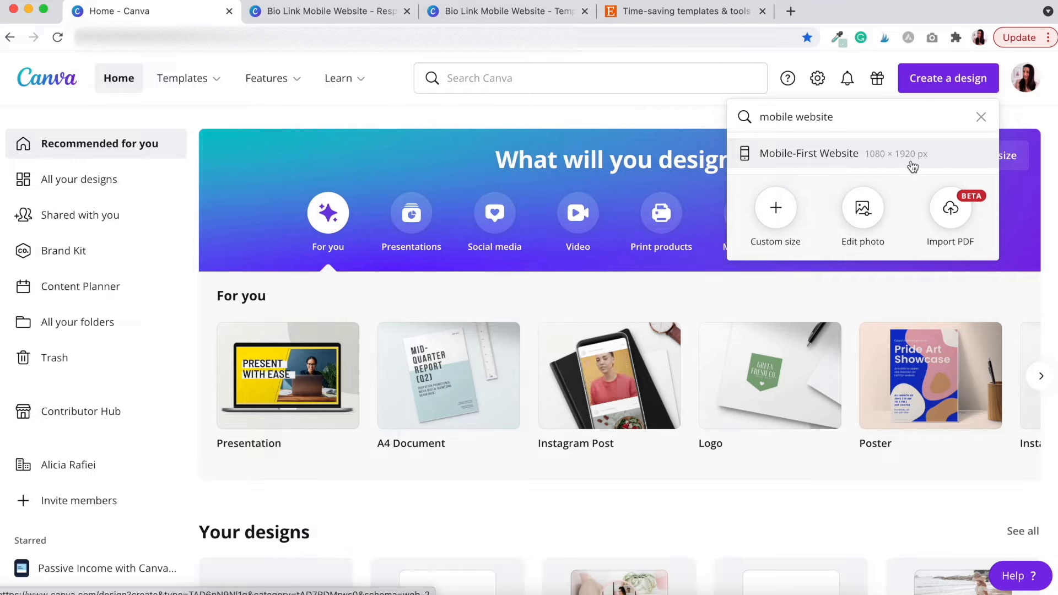
left_click(846, 157)
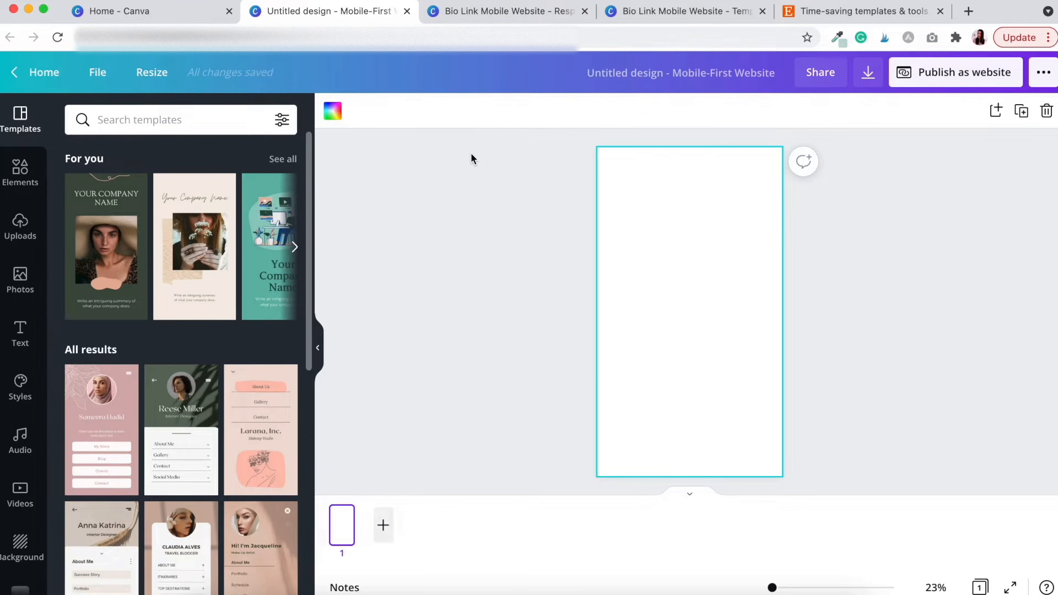
left_click(507, 10)
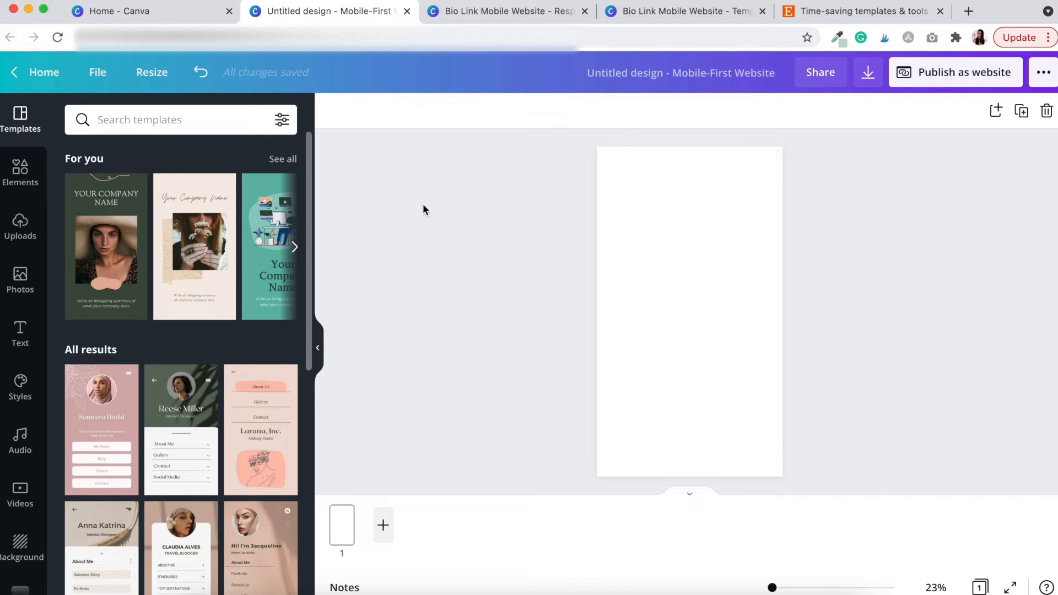
Add a single-frame grid from Elements and shrink it to a 1080 × 406 top banner
left_click(21, 174)
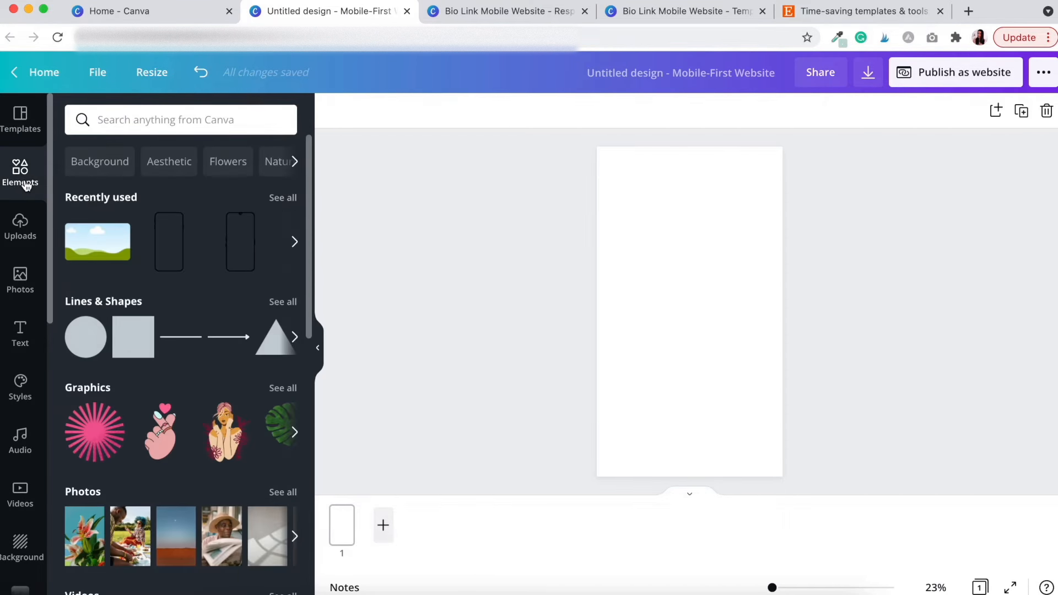
scroll(202, 297, "down", 6)
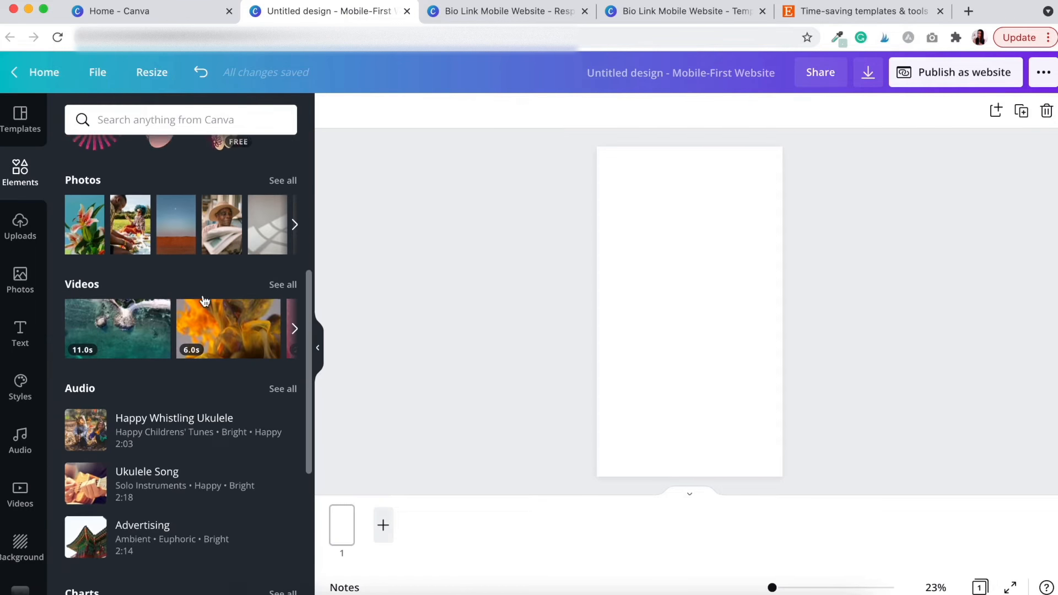
scroll(204, 301, "down", 5)
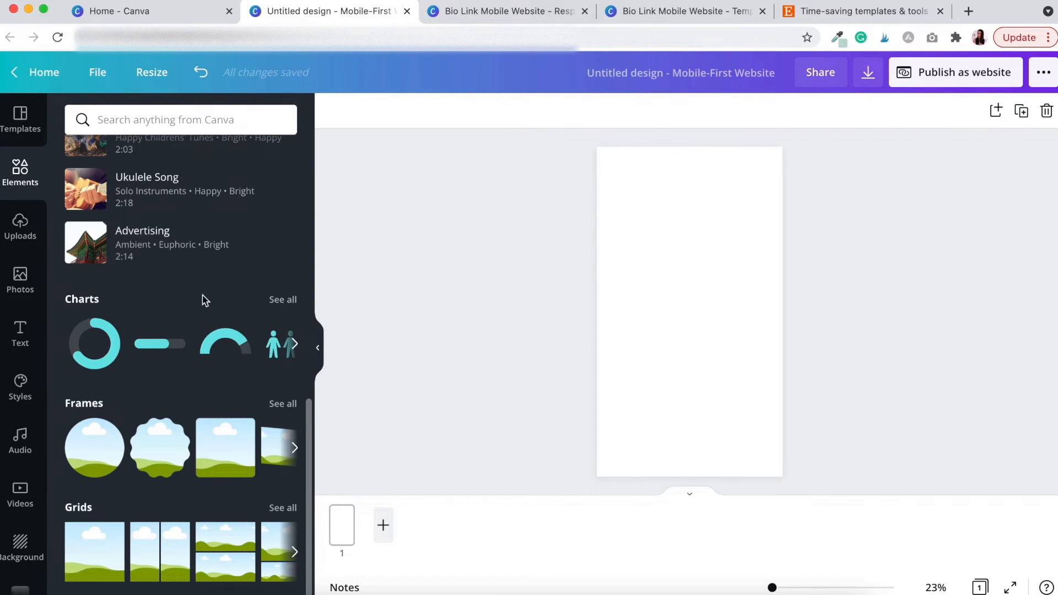
left_click(87, 513)
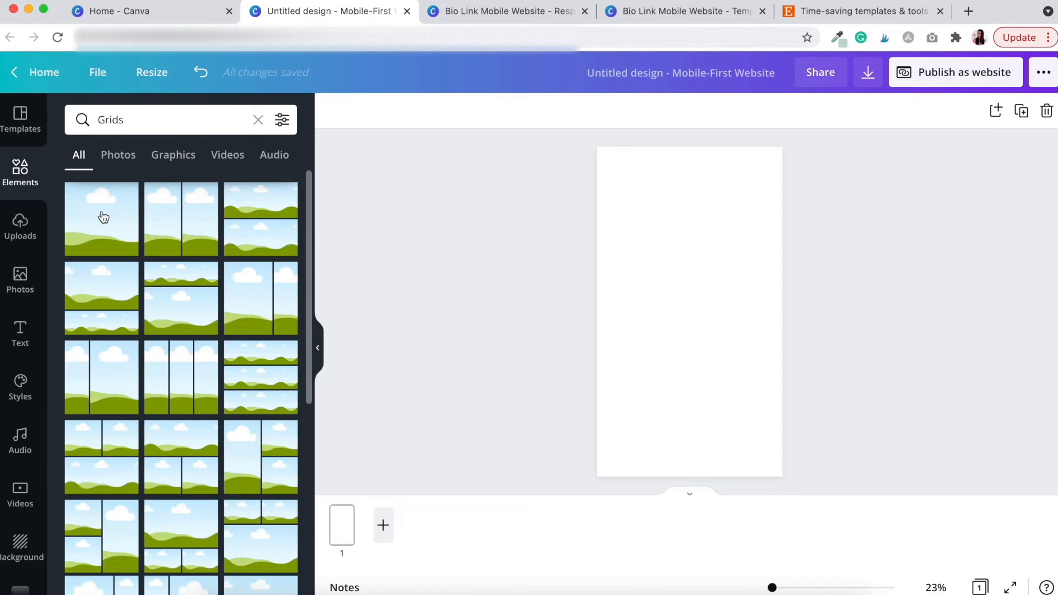
left_click(103, 218)
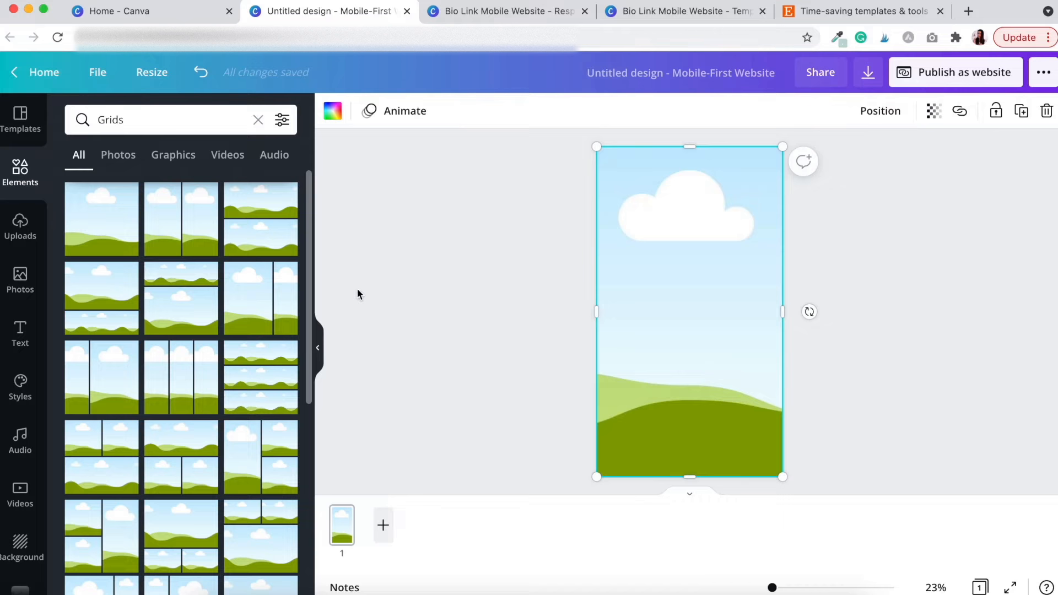
left_click_drag(693, 478, 695, 218)
left_click(854, 237)
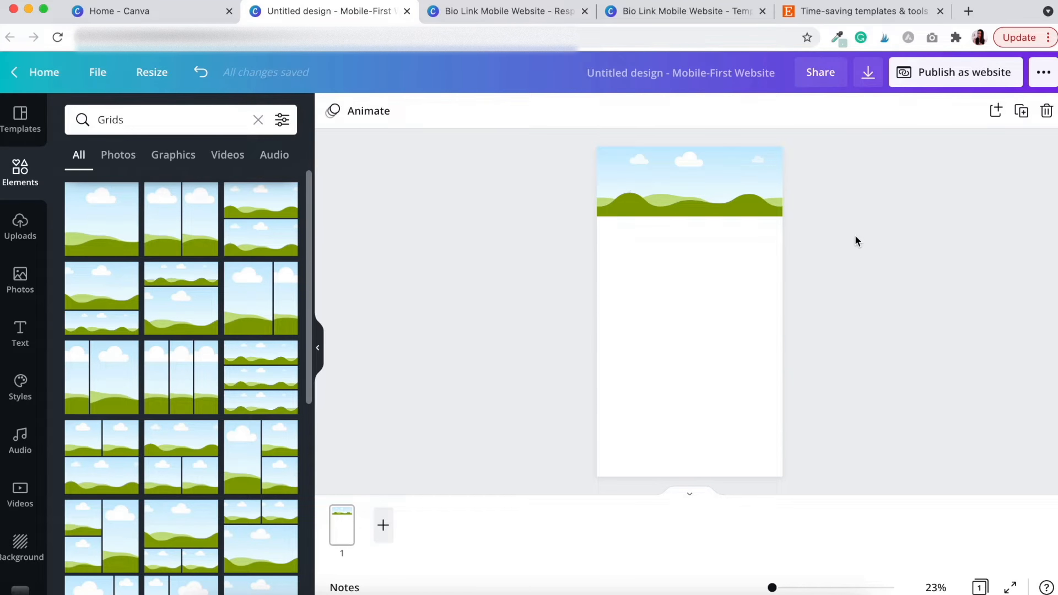
left_click(257, 120)
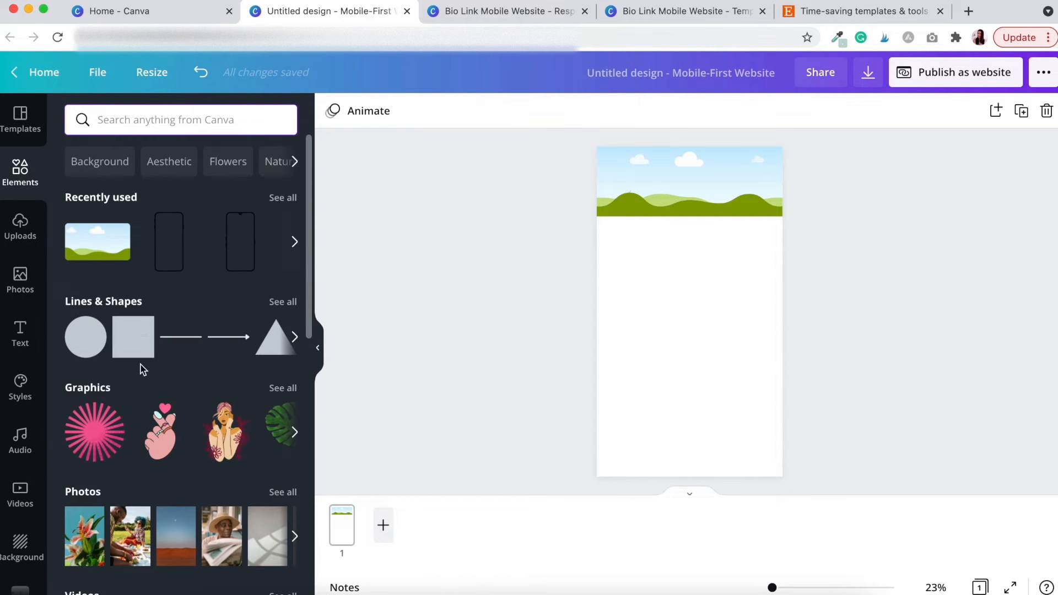
scroll(143, 357, "down", 5)
scroll(141, 355, "down", 7)
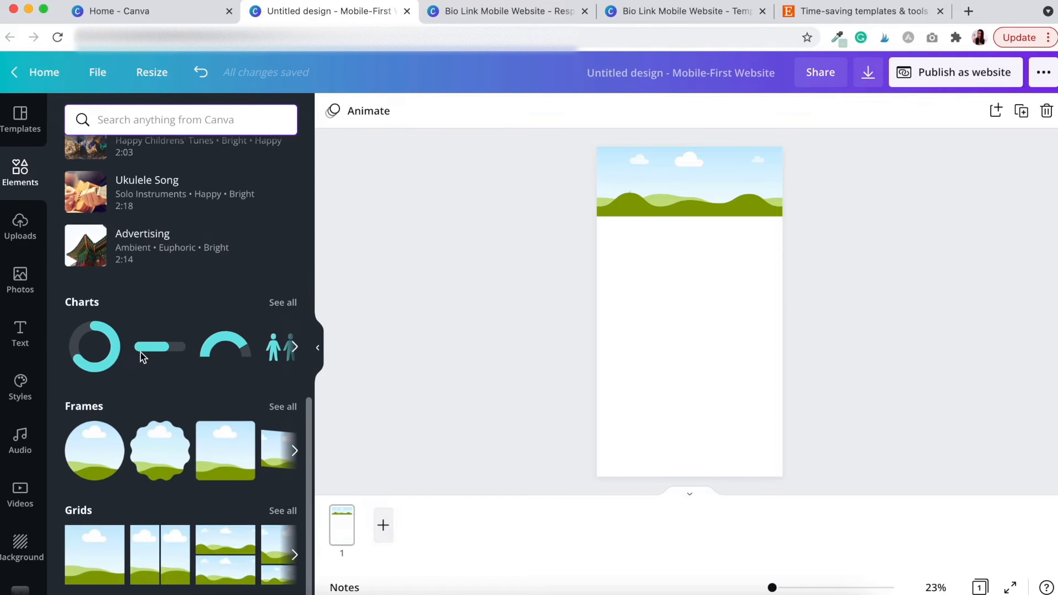
left_click(91, 408)
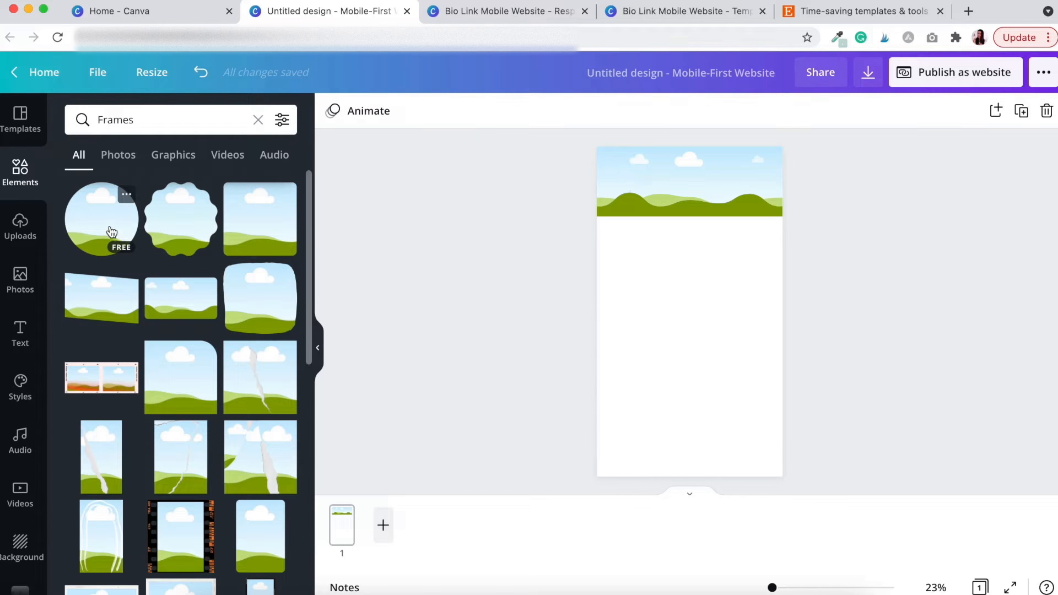
scroll(194, 330, "down", 10)
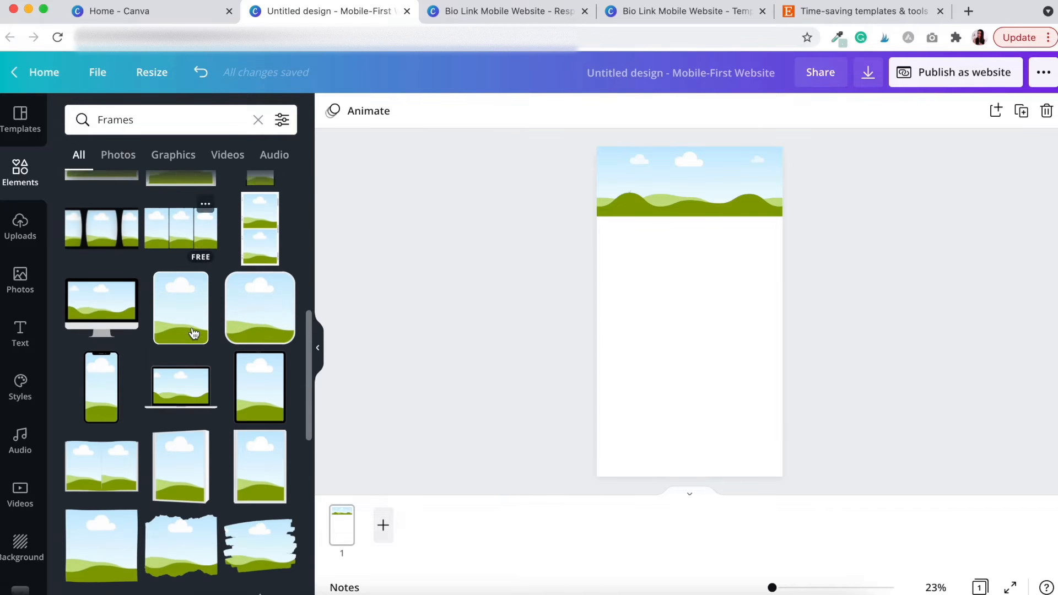
scroll(194, 333, "down", 15)
scroll(194, 333, "down", 10)
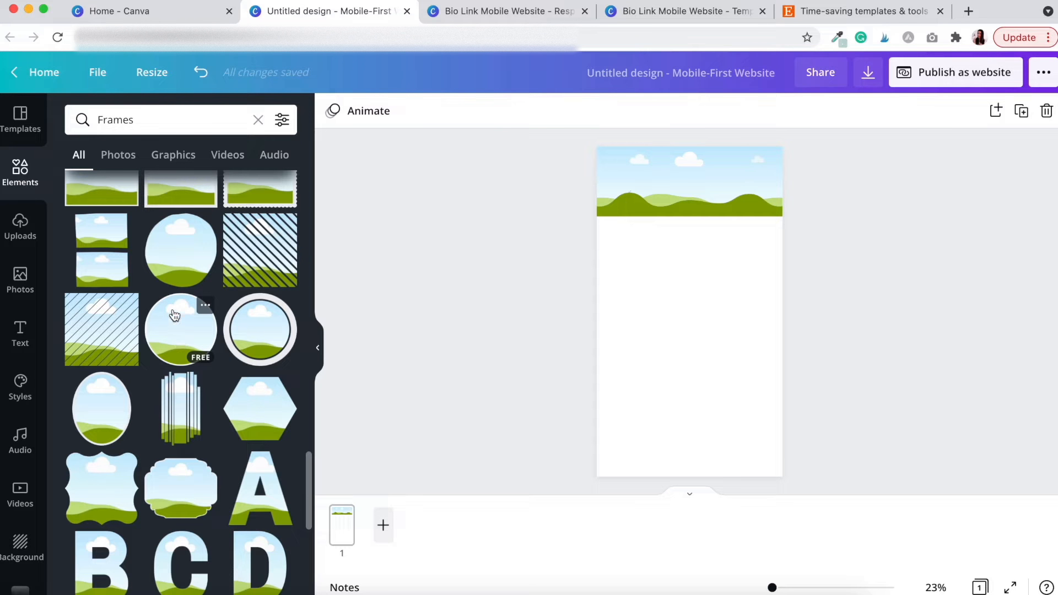
scroll(177, 386, "down", 5)
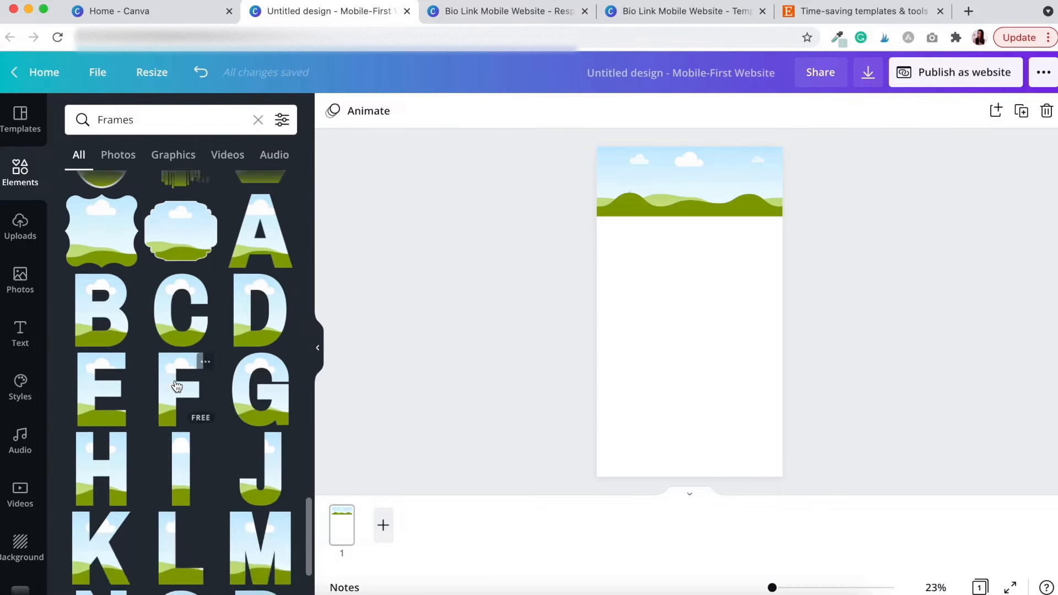
scroll(176, 385, "down", 10)
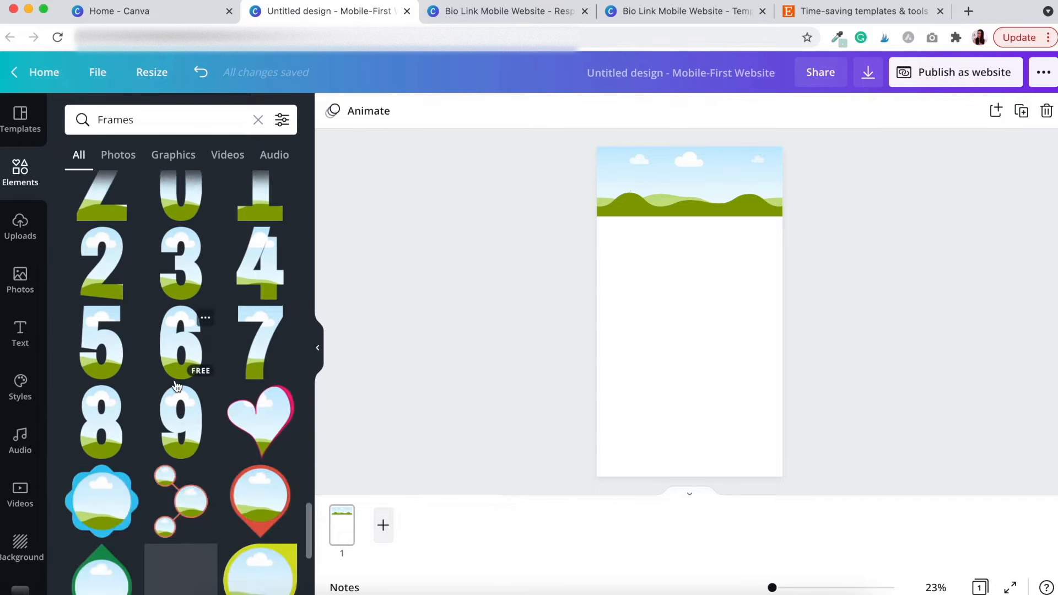
scroll(176, 386, "down", 10)
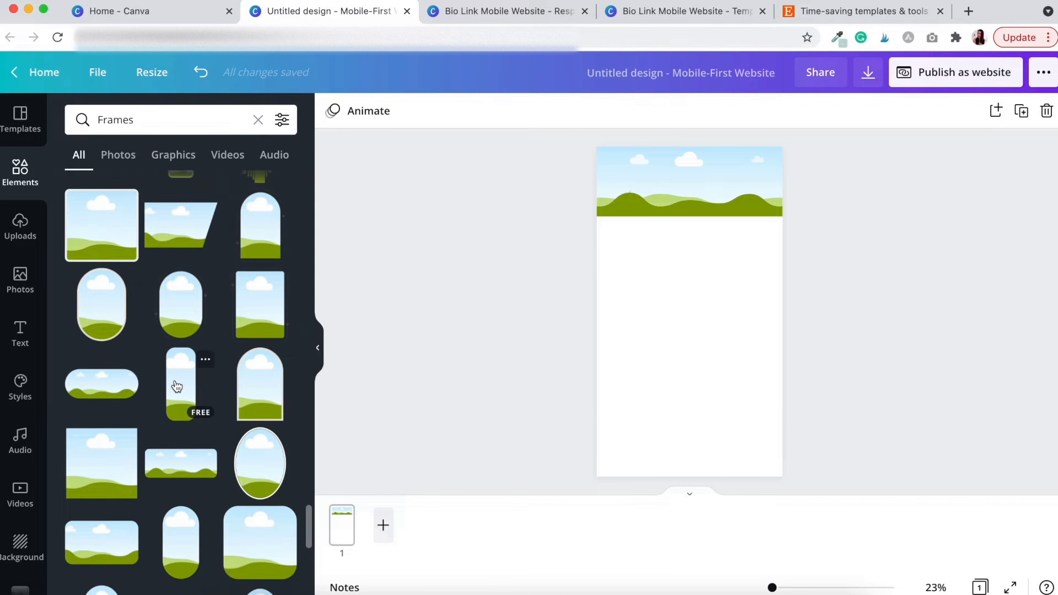
scroll(176, 386, "down", 1)
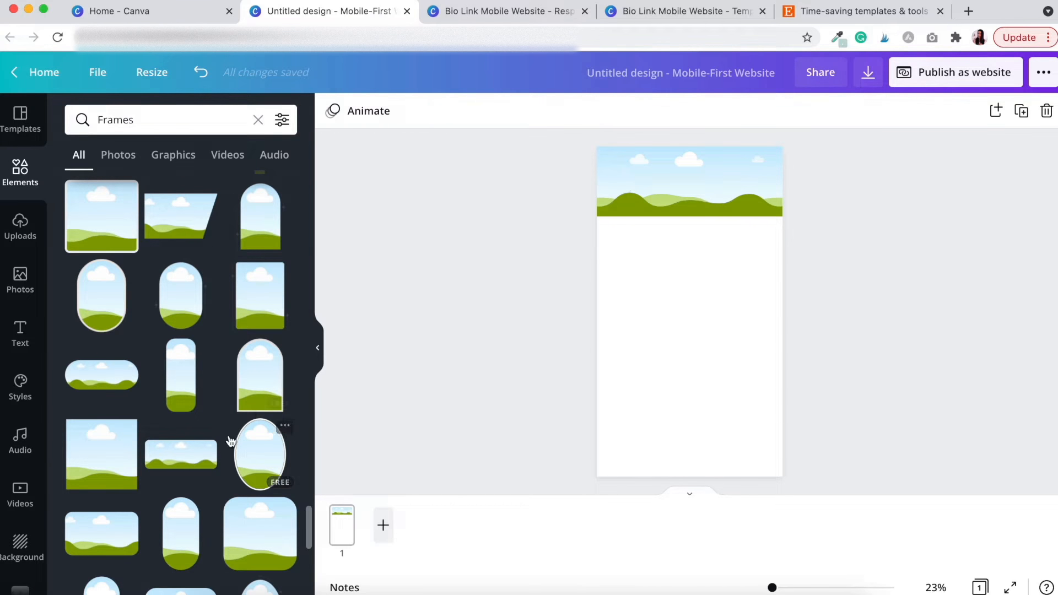
scroll(230, 480, "down", 3)
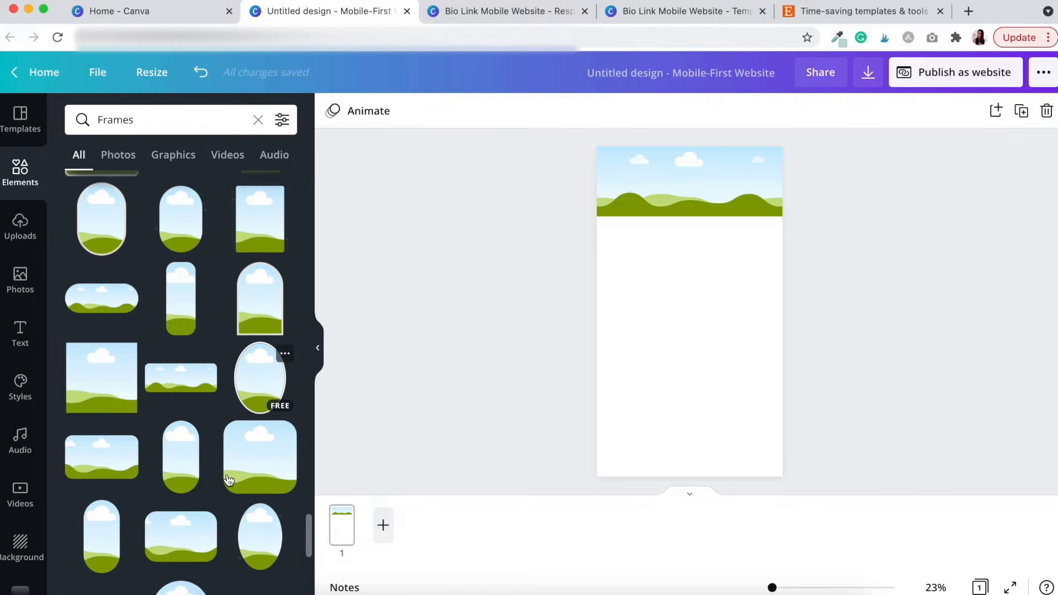
scroll(229, 479, "down", 10)
scroll(230, 480, "down", 10)
scroll(229, 479, "down", 8)
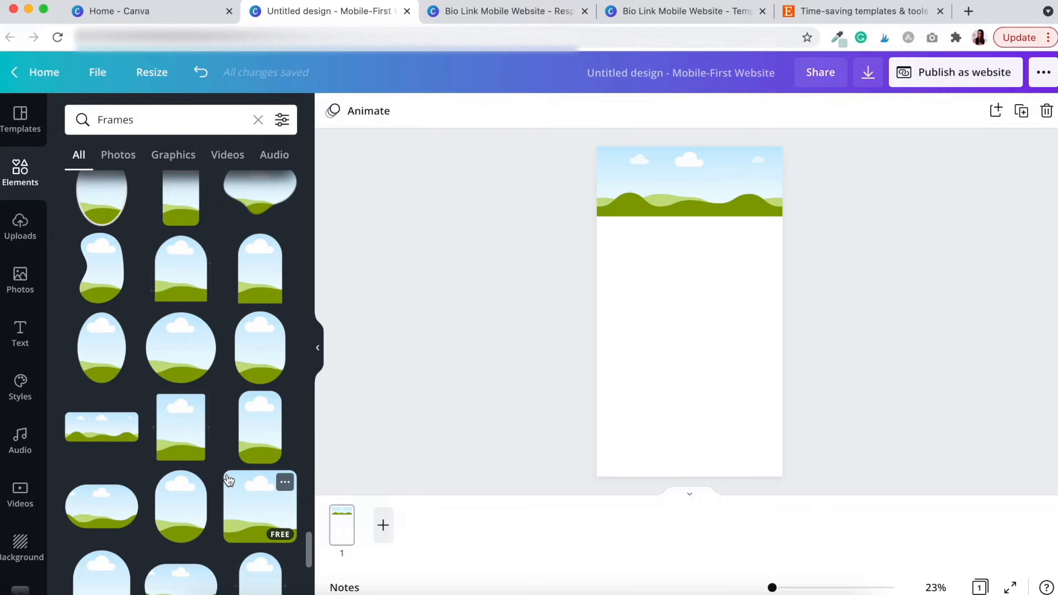
scroll(204, 426, "down", 6)
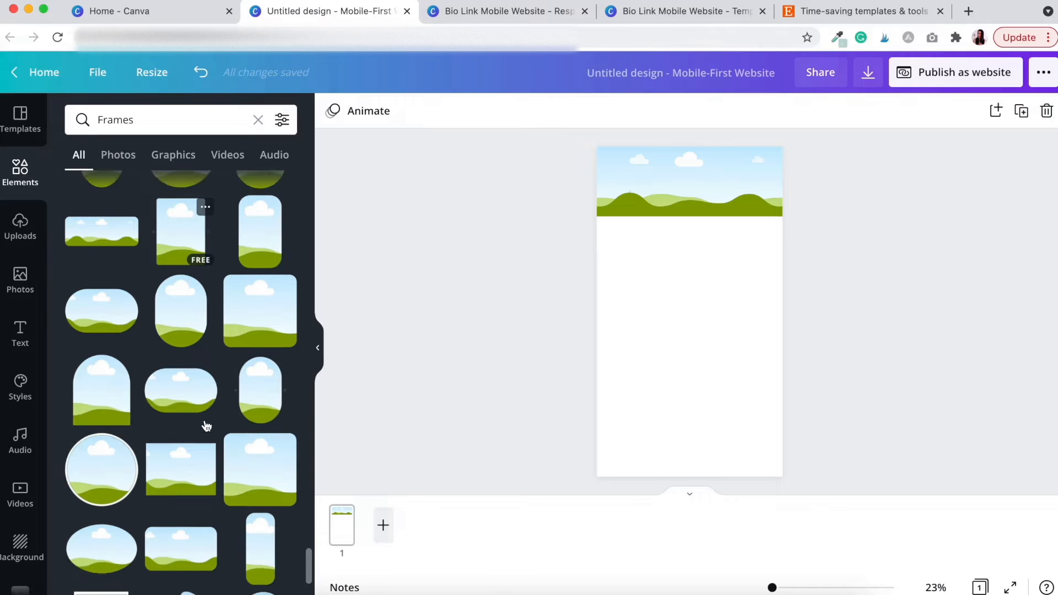
scroll(207, 426, "down", 5)
Add a circle frame, resize it and centre it over the banner's bottom edge
left_click(108, 305)
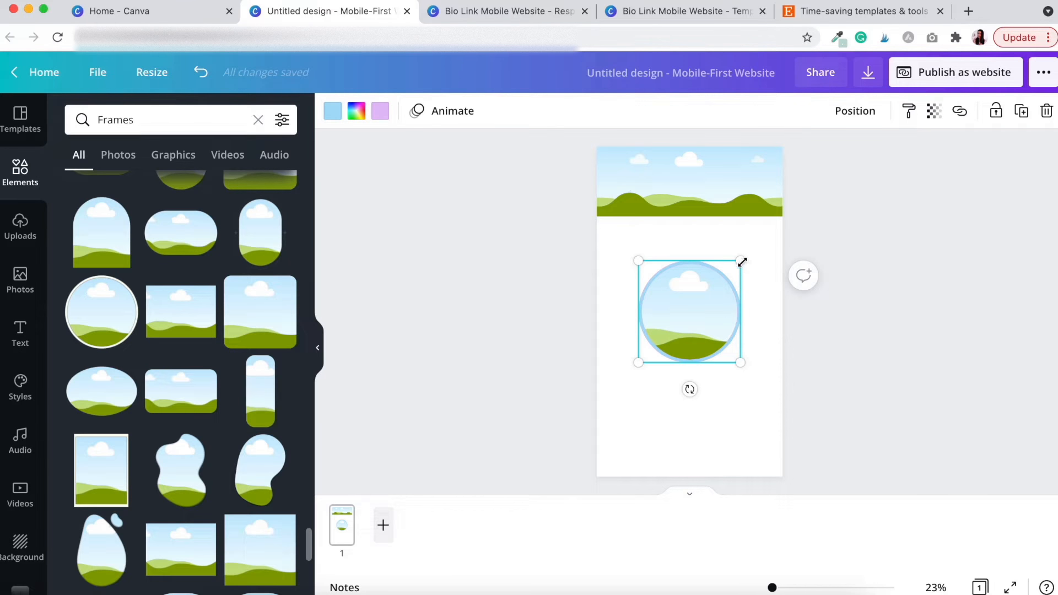
left_click_drag(740, 260, 717, 193)
left_click_drag(657, 248, 682, 238)
left_click(853, 257)
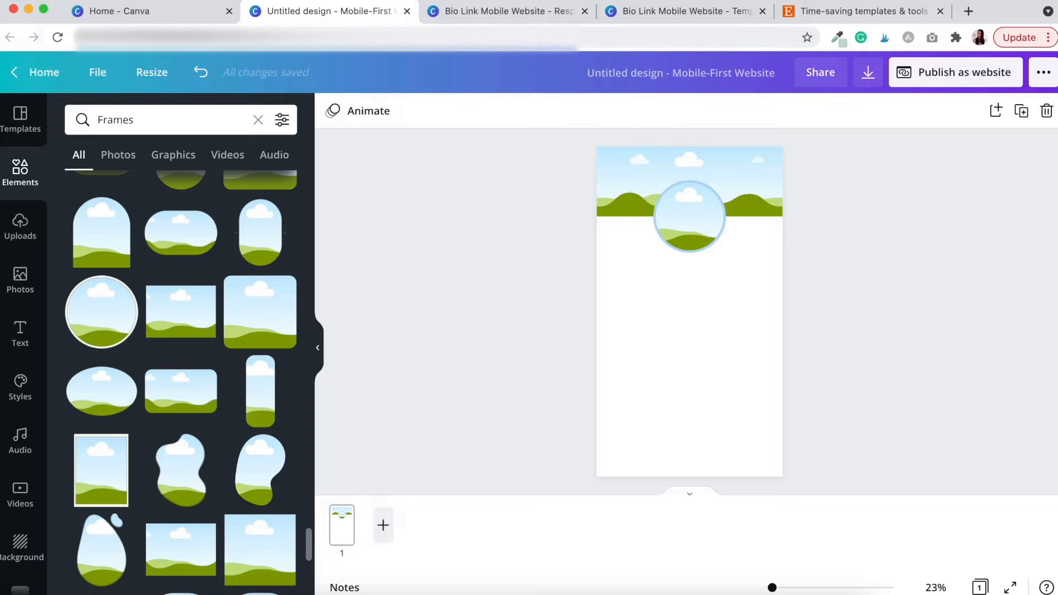
left_click(527, 17)
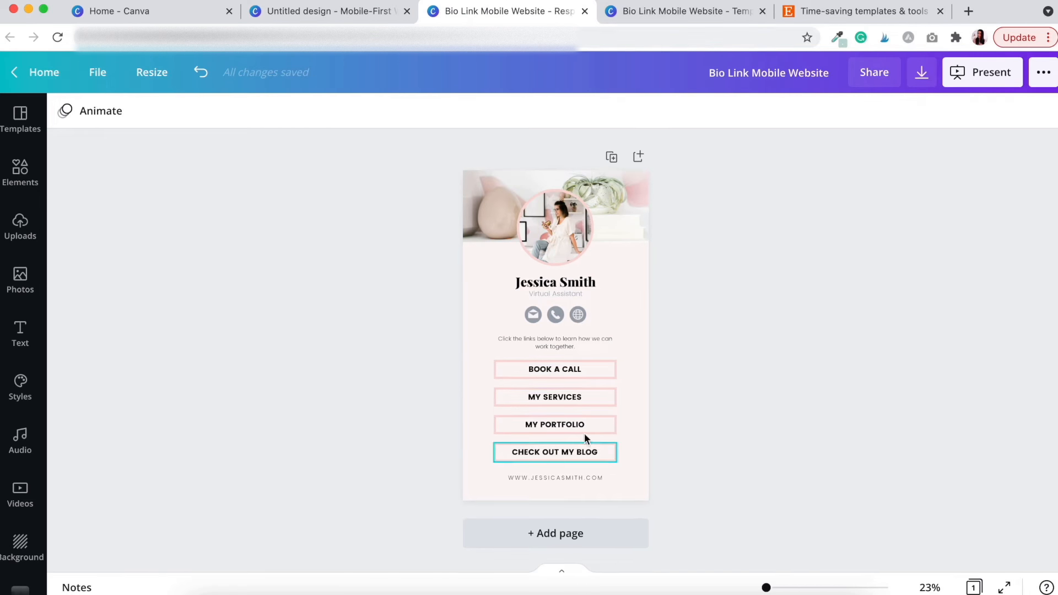
left_click(328, 12)
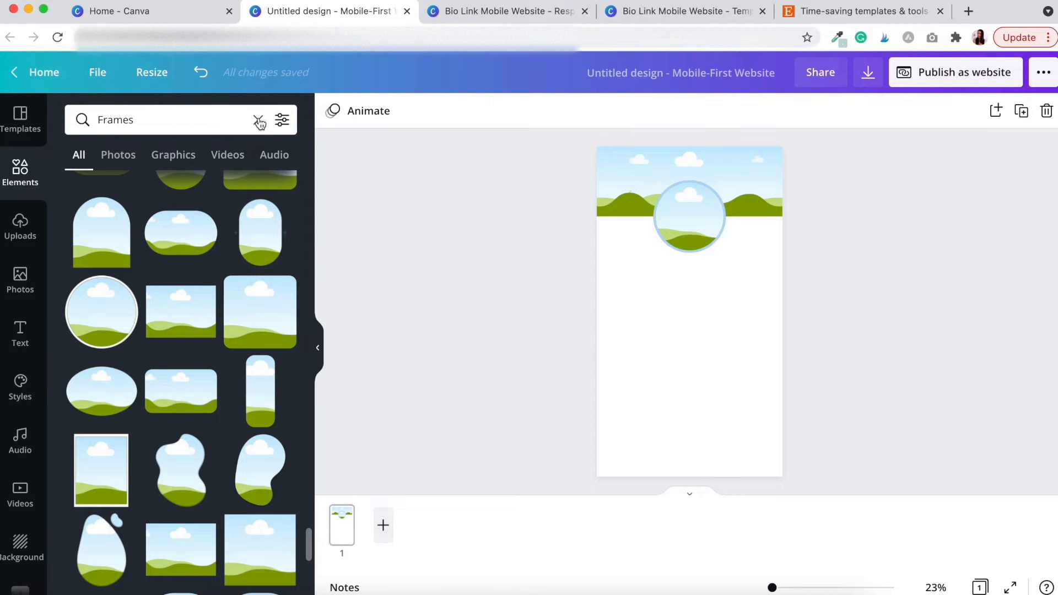
Clear the Frames search and show the full Lines & Shapes collection
left_click(259, 121)
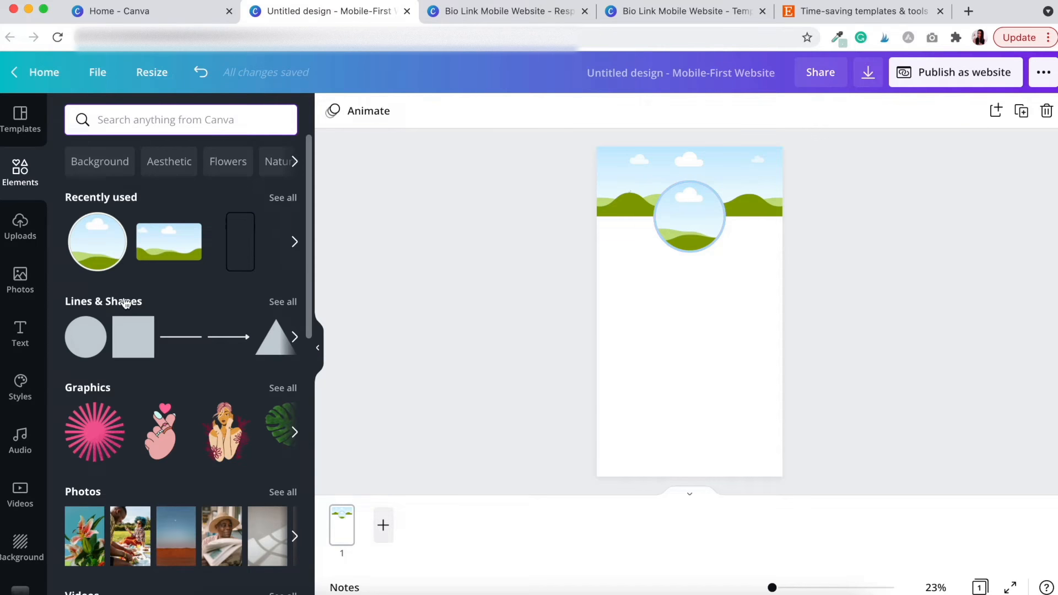
scroll(140, 273, "down", 1)
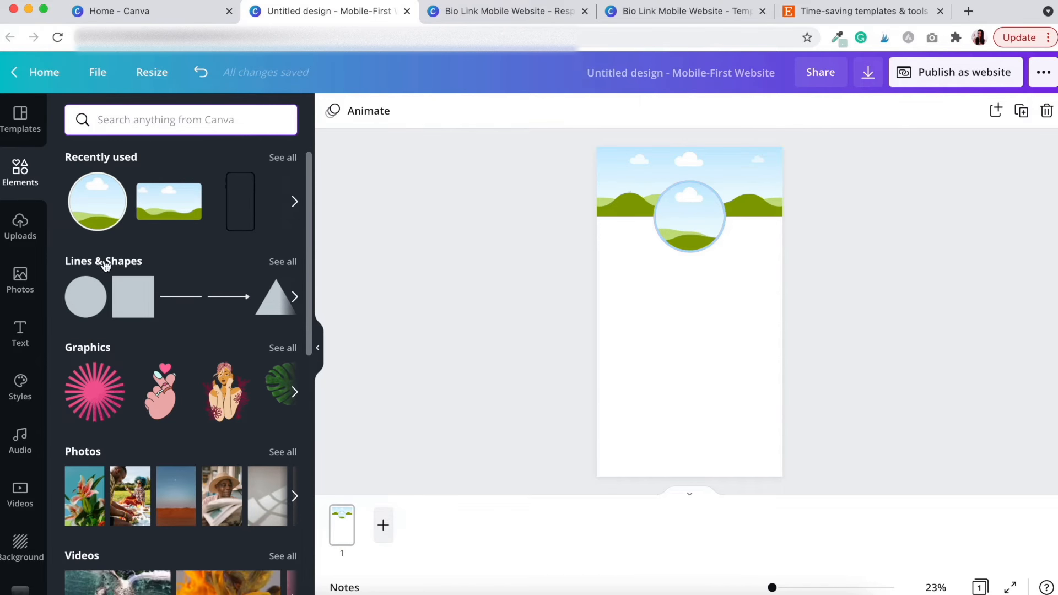
left_click(112, 270)
scroll(206, 378, "down", 3)
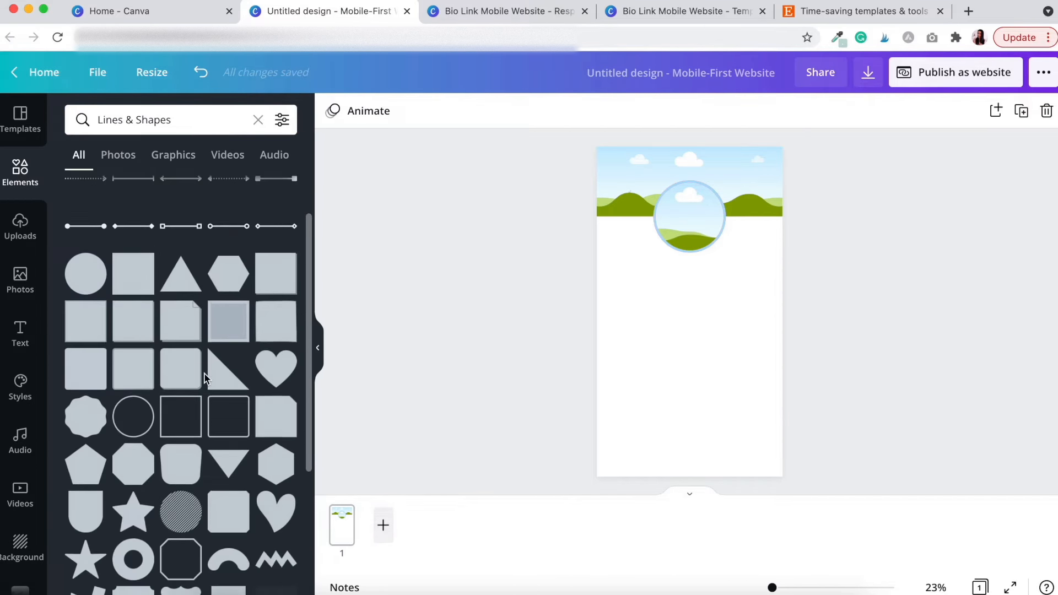
scroll(206, 378, "down", 1)
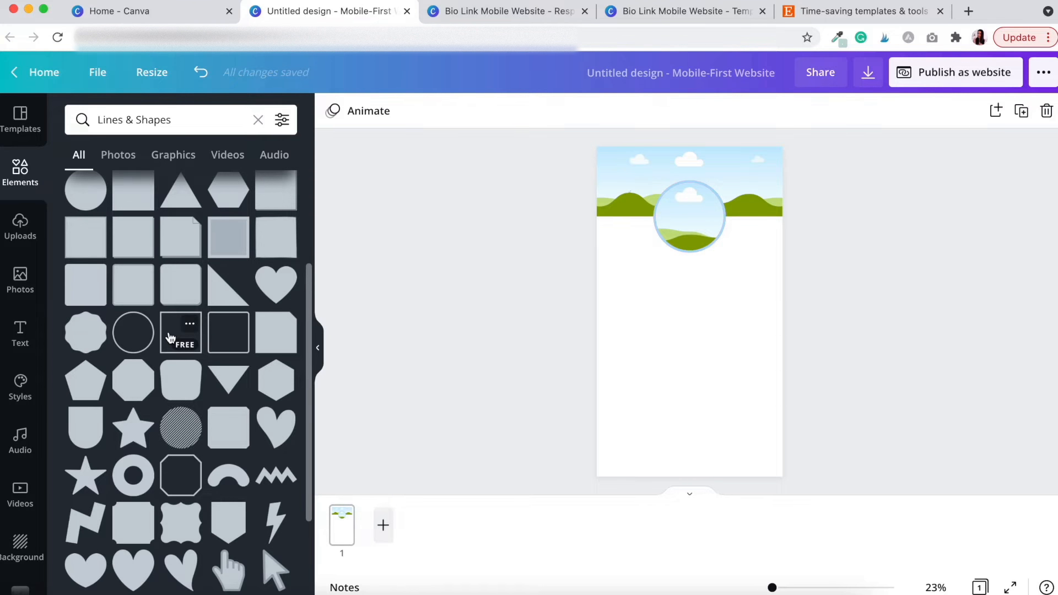
Add an outlined square and reshape it into a roughly 609 × 133 box centred below the circle
left_click(171, 339)
left_click_drag(640, 261, 697, 294)
left_click(697, 437)
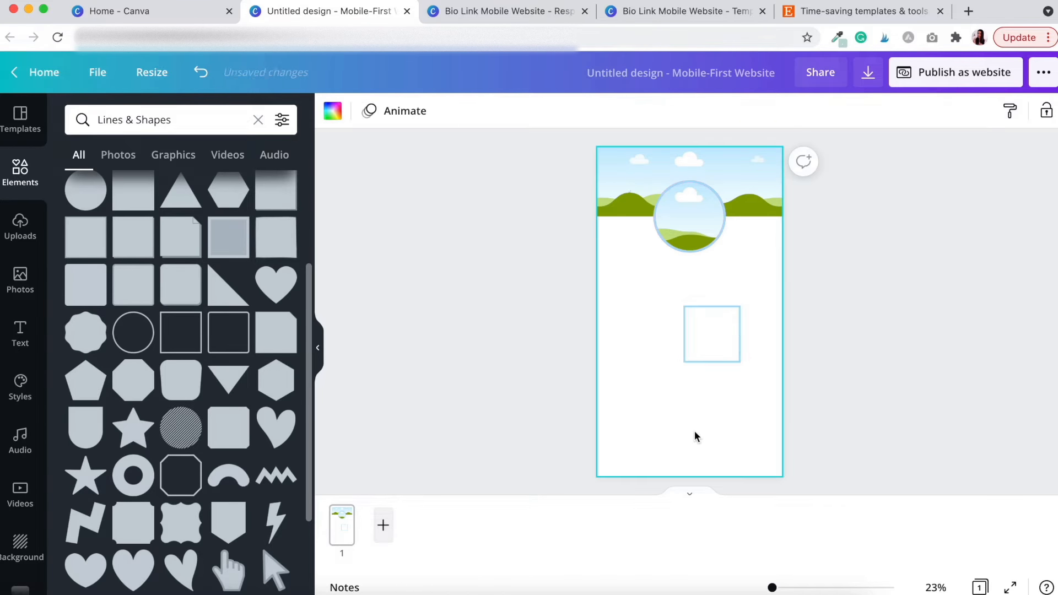
left_click(683, 325)
left_click_drag(683, 307, 729, 359)
left_click(736, 411)
left_click_drag(660, 351, 634, 352)
mouse_move(704, 363)
left_mouse_down()
mouse_move(725, 358)
mouse_move(714, 355)
left_mouse_up()
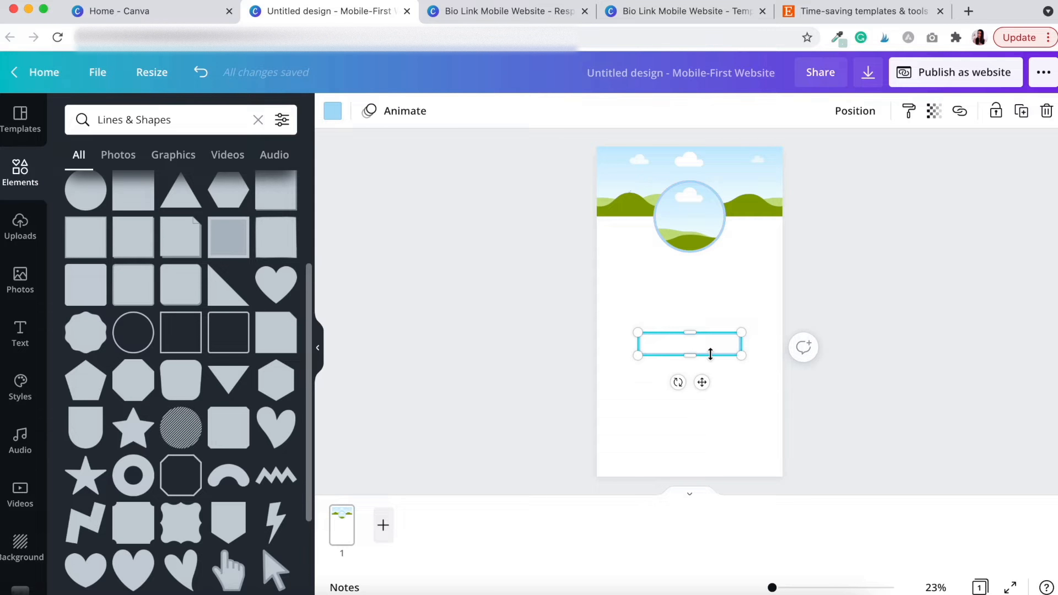
key("shift+Down")
key("shift+Right")
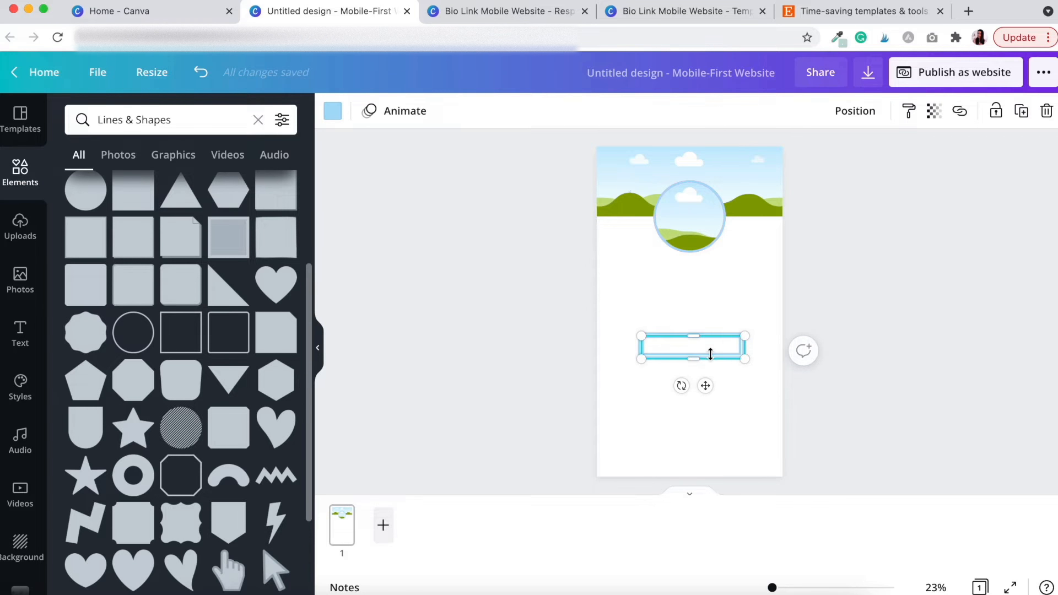
Duplicate the outlined rectangle into four boxes stacked below the circle
left_click(742, 412)
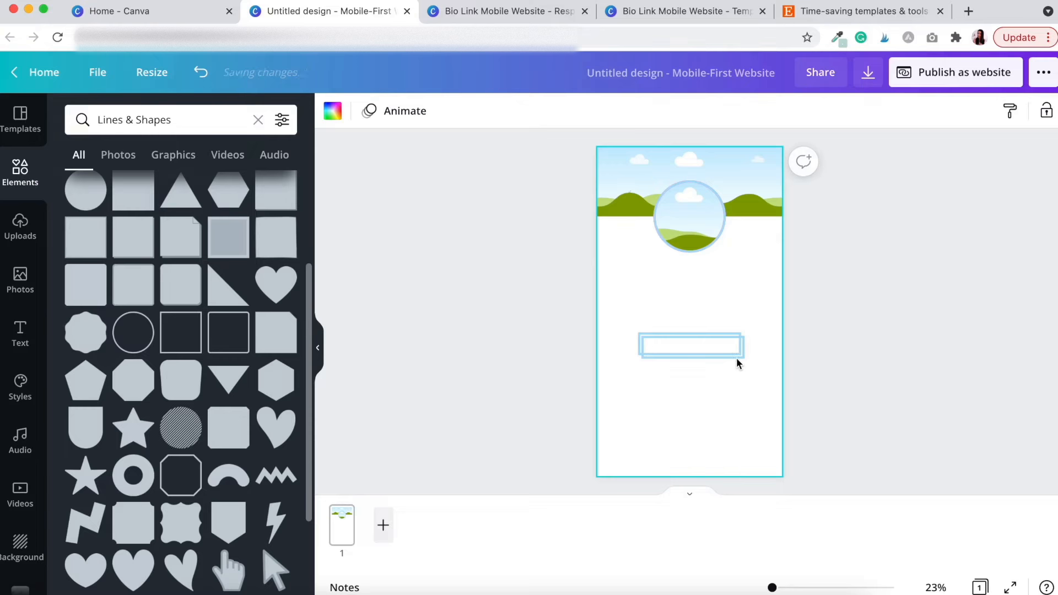
left_click(738, 358)
left_click_drag(737, 357, 734, 391)
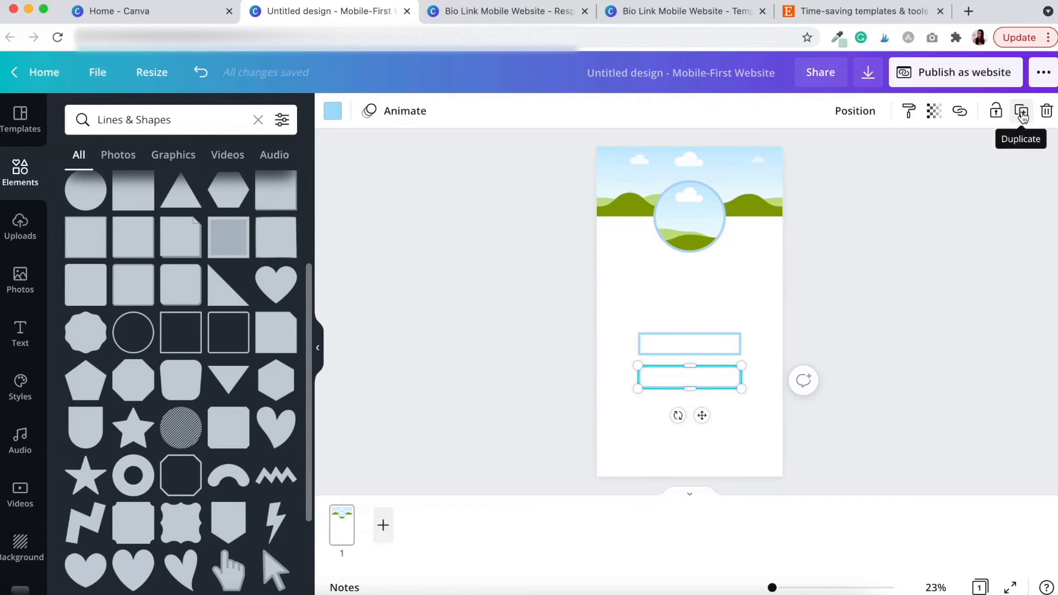
left_click(1022, 114)
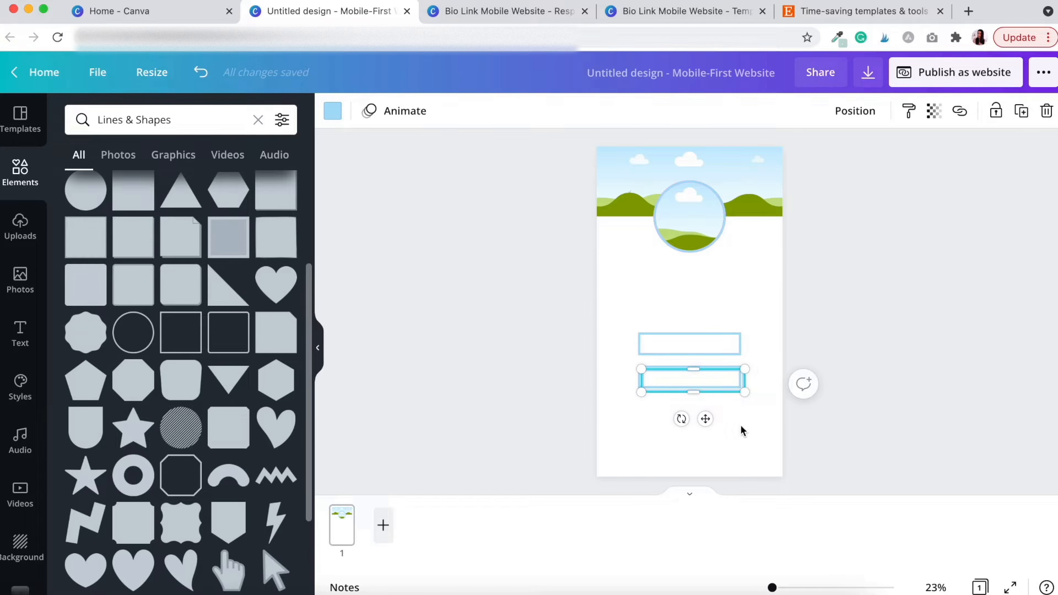
left_click_drag(734, 391, 733, 420)
left_click(766, 428)
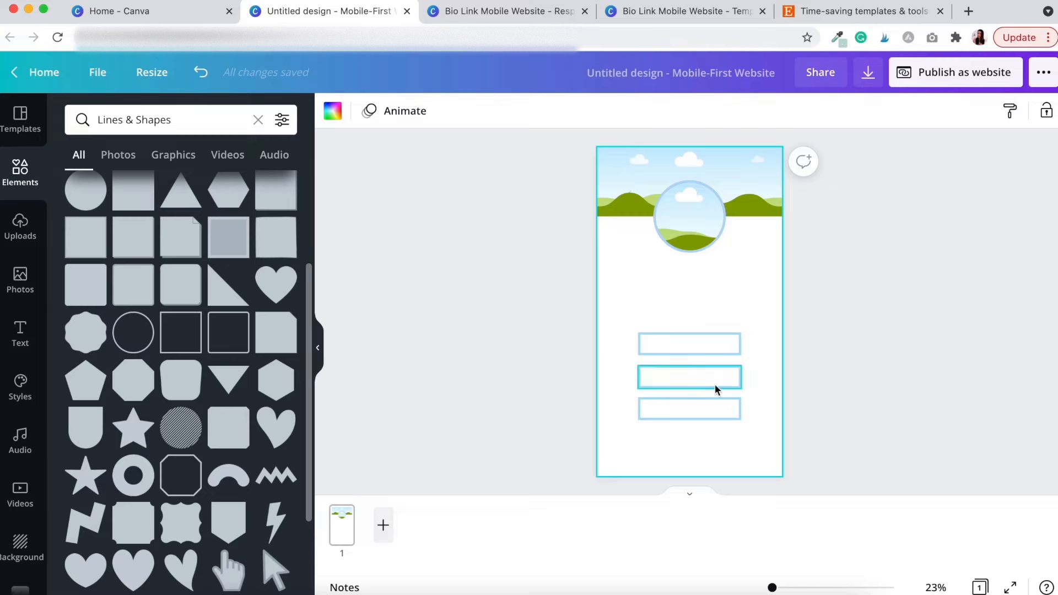
left_click(712, 399)
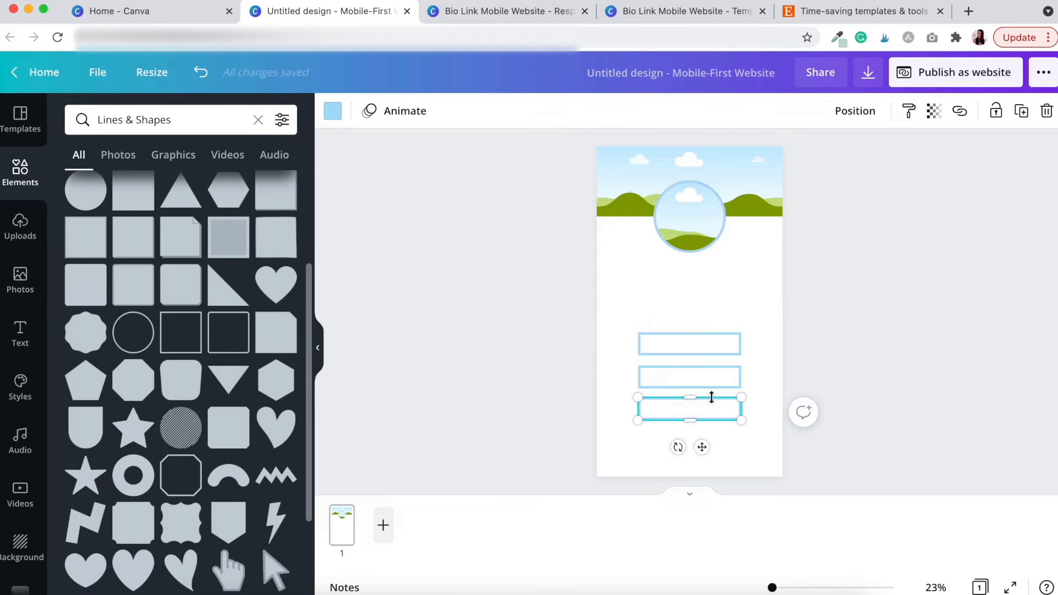
left_click_drag(702, 447, 718, 337)
left_click(754, 452)
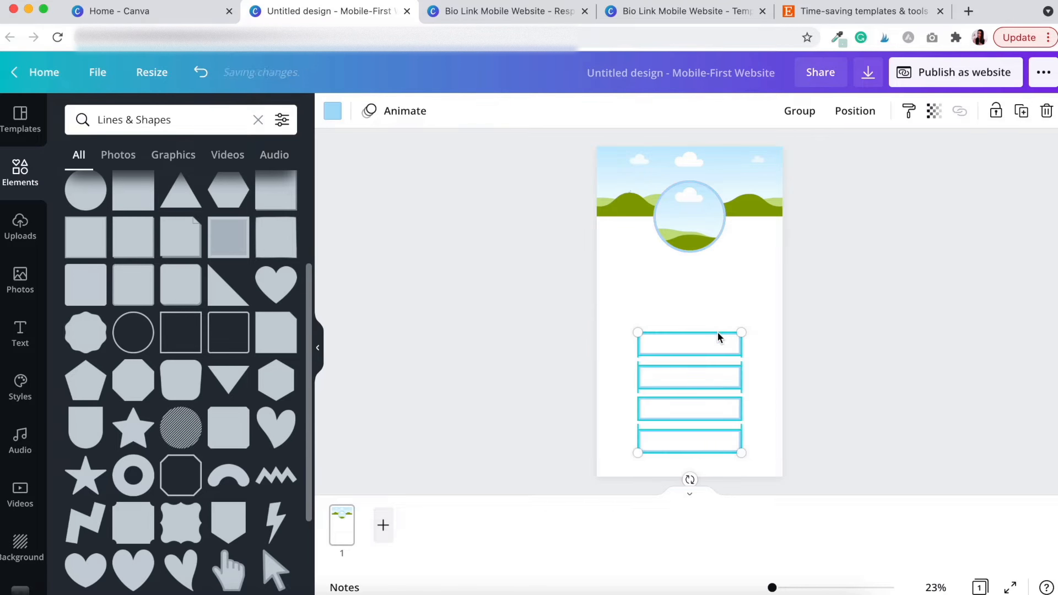
Space the four boxes evenly with Position > Tidy up
left_click(854, 116)
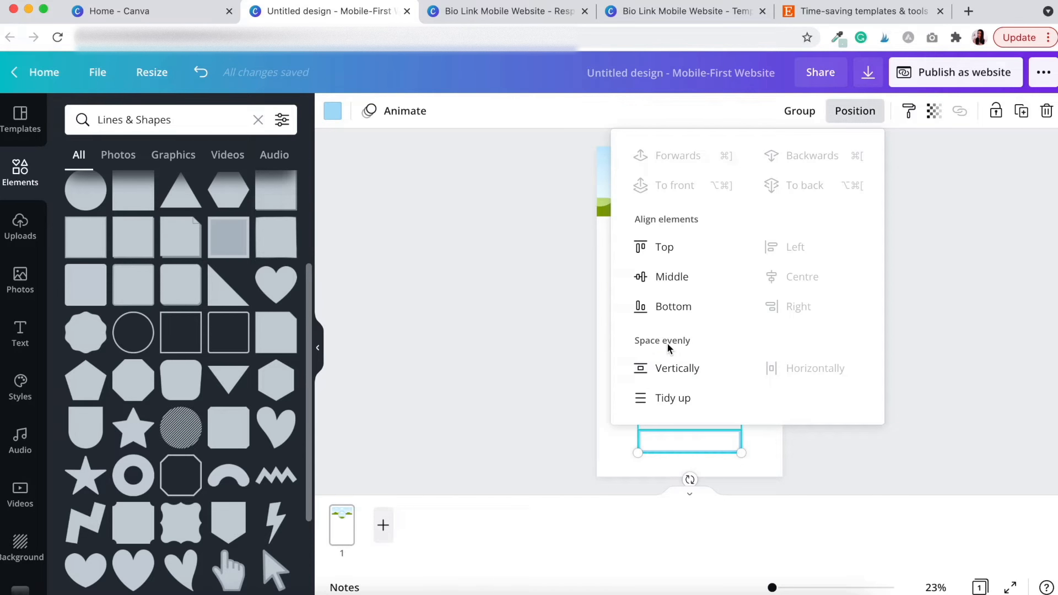
left_click(674, 399)
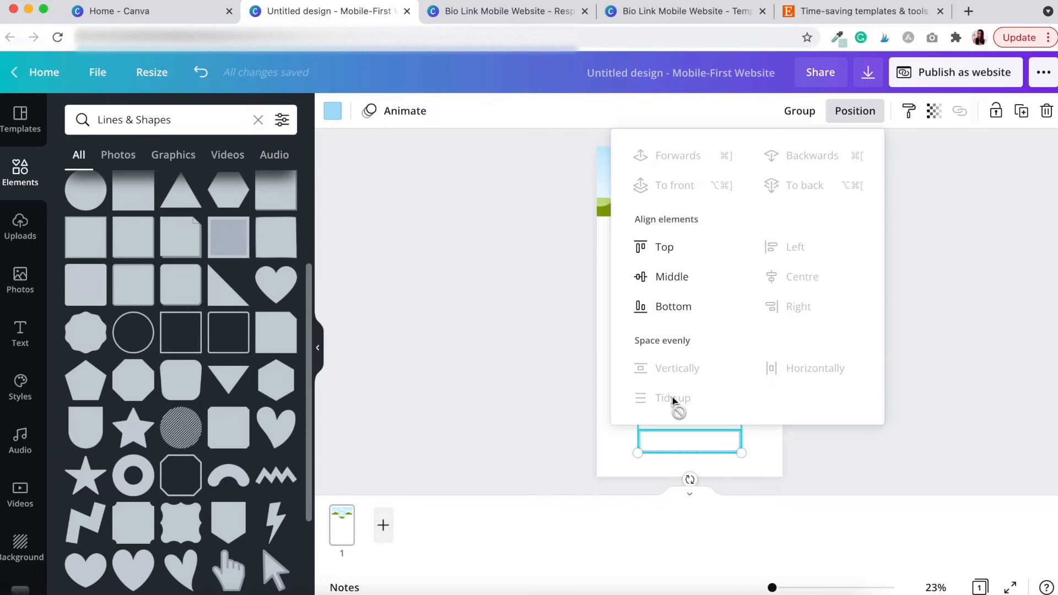
left_click(819, 438)
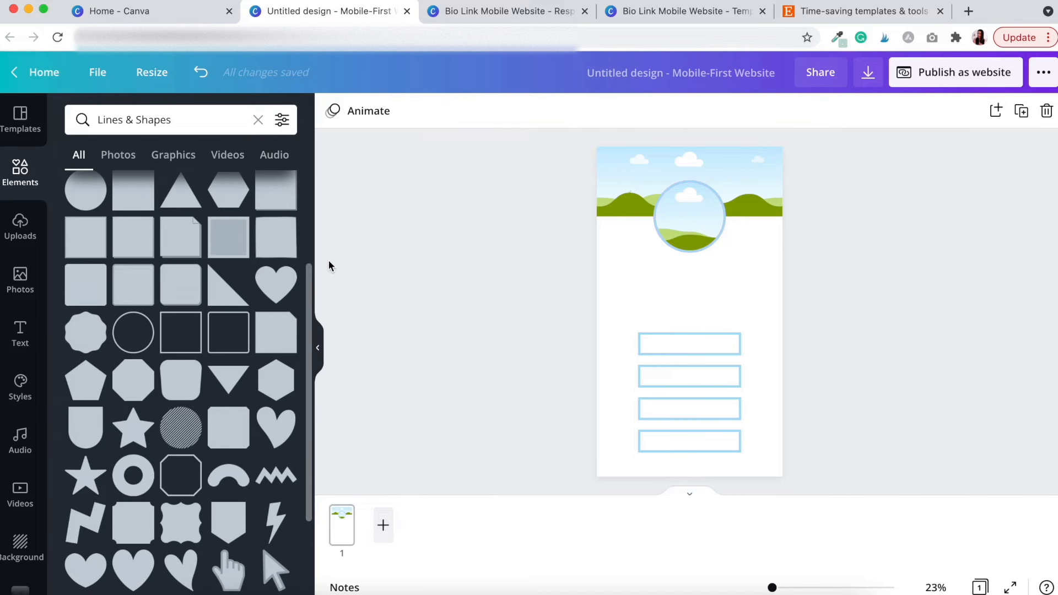
Add a Poppins Light text line with the person's name, centred under the circle frame
key("t")
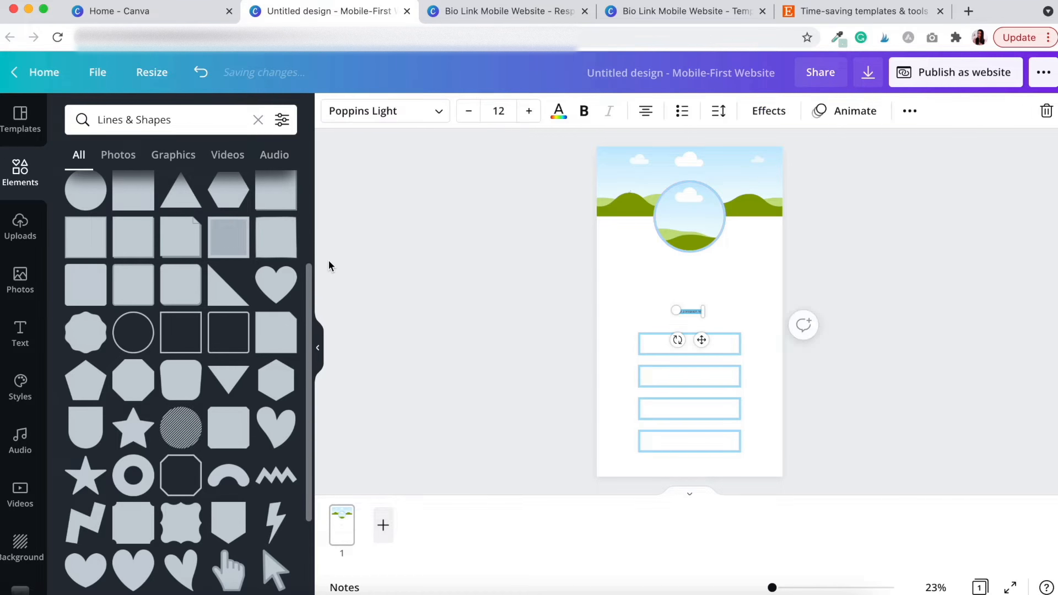
left_click_drag(675, 310, 700, 330)
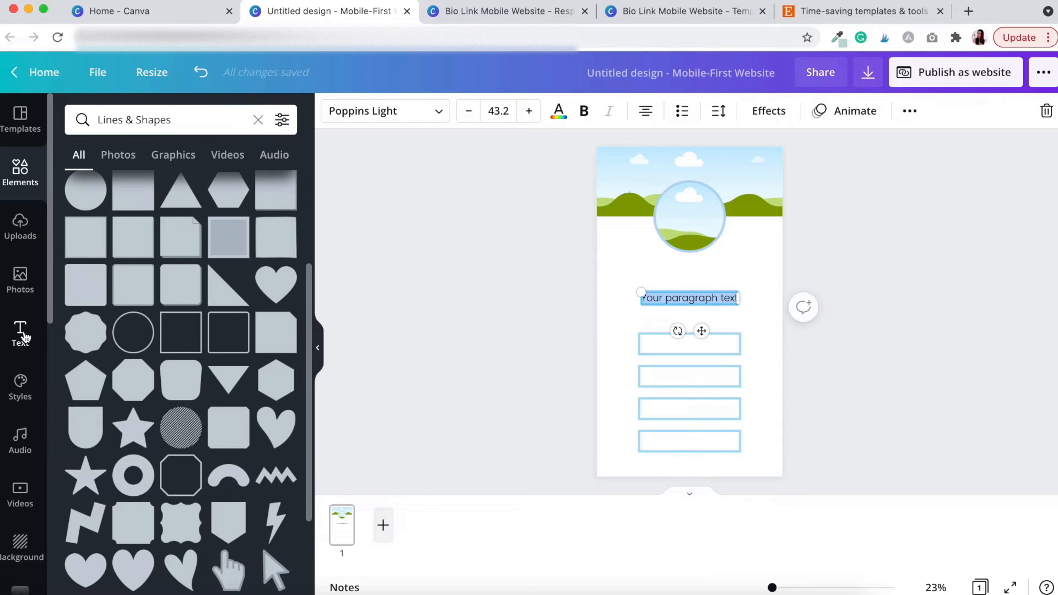
left_click(22, 333)
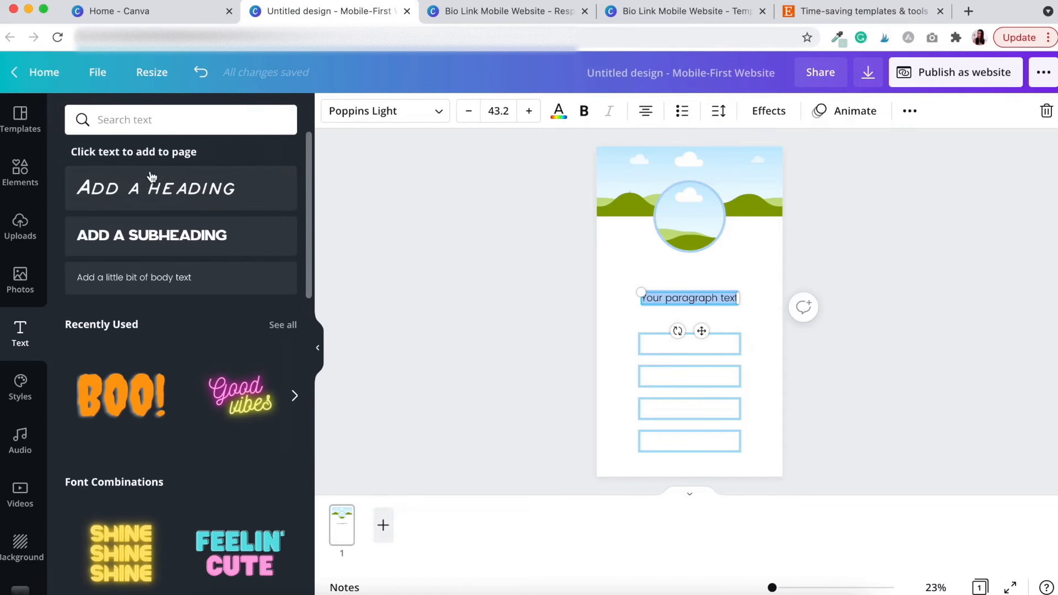
left_click(146, 190)
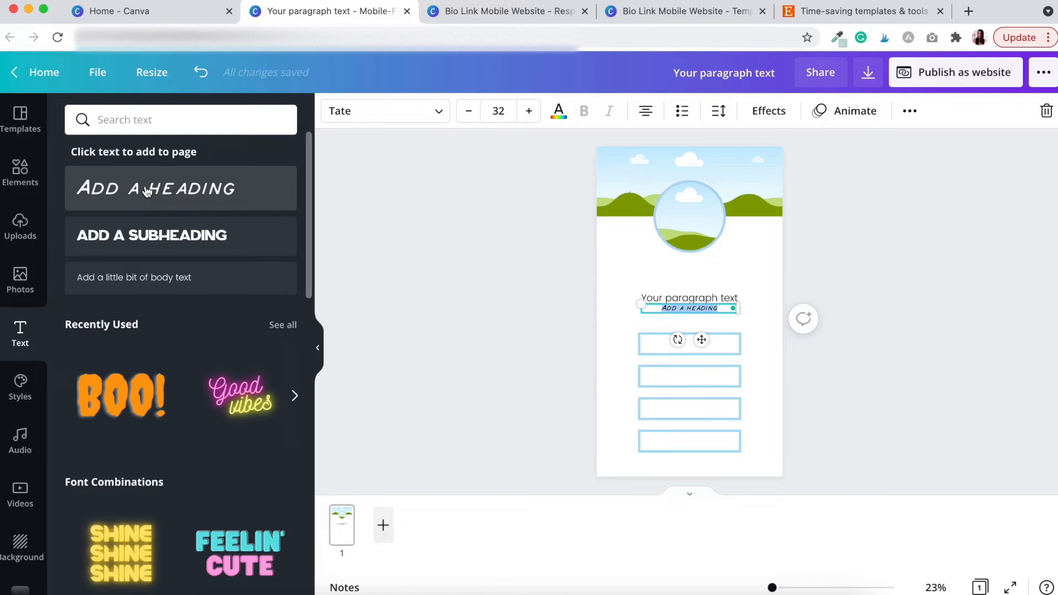
key("super+z")
left_click(499, 245)
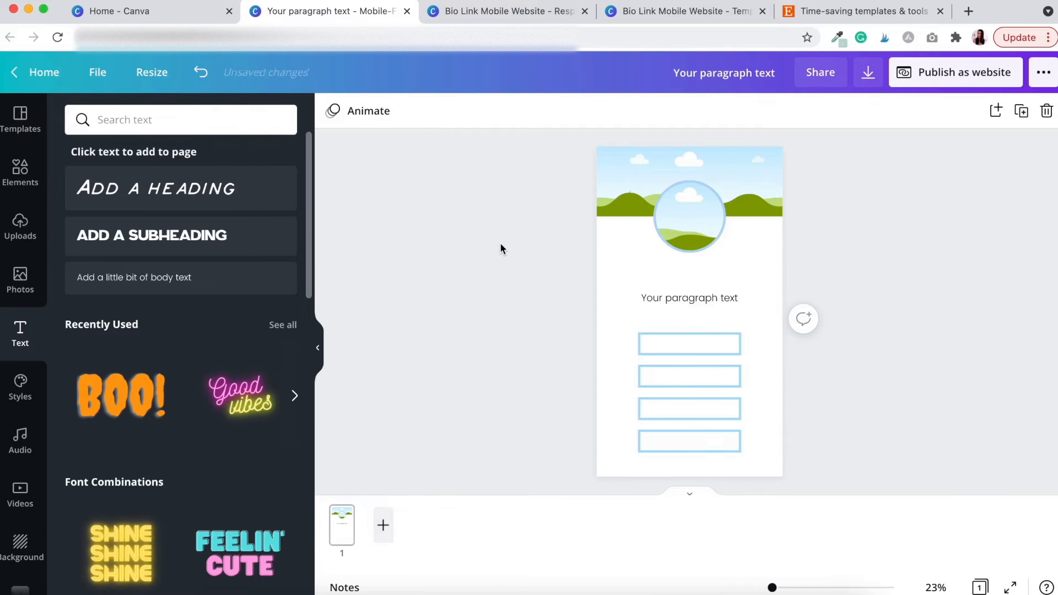
double_click(676, 301)
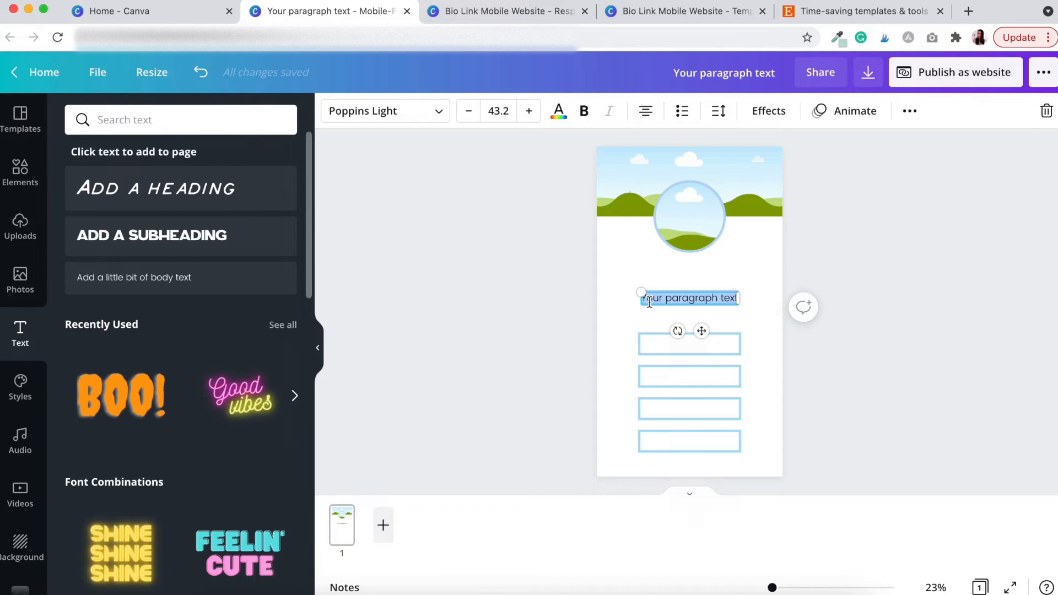
left_click_drag(711, 300, 711, 273)
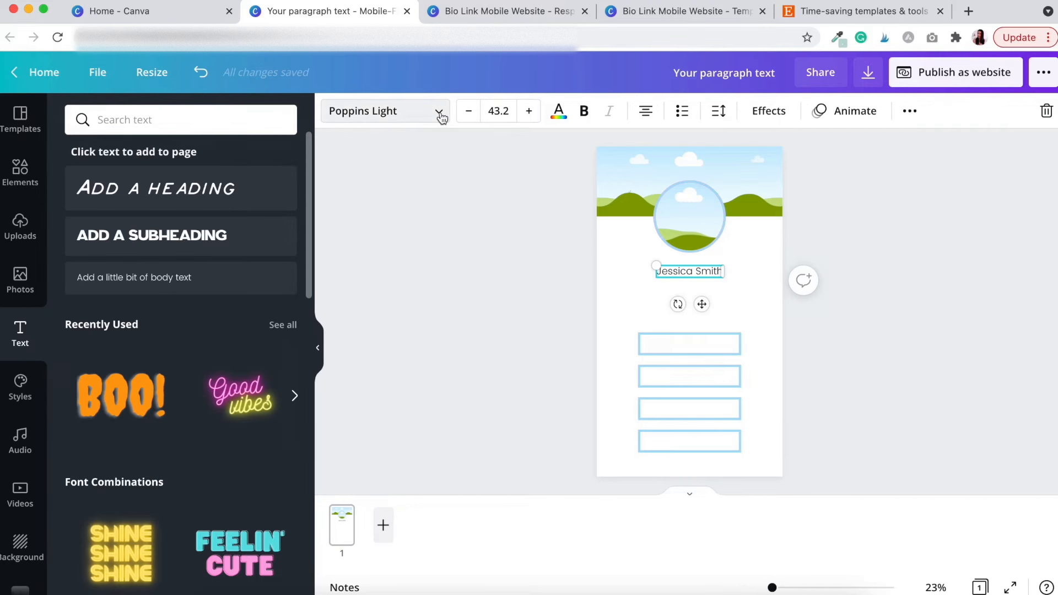
left_click(436, 171)
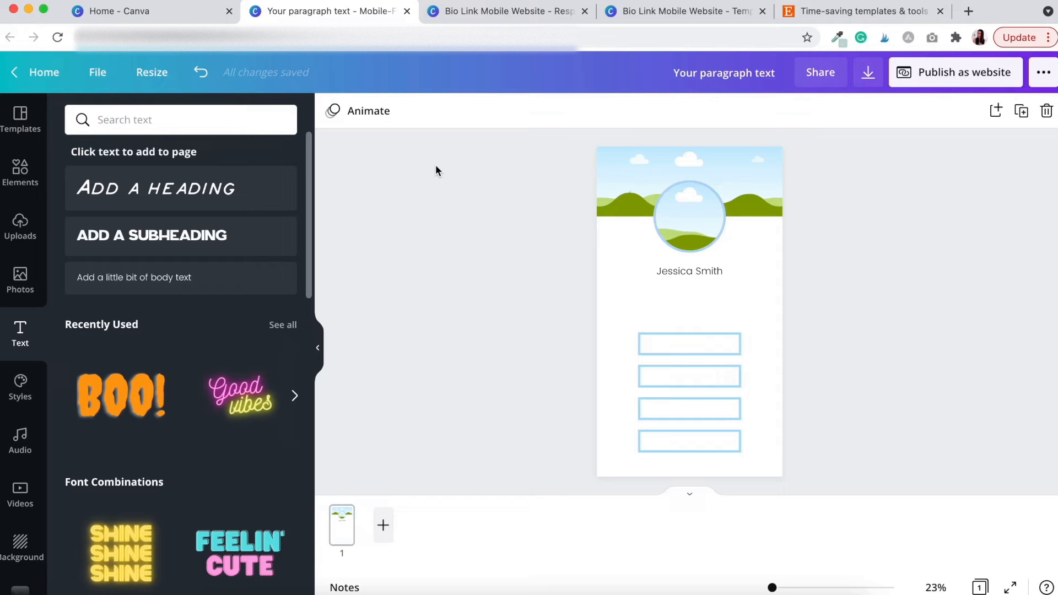
Set the name text size to 56
left_click(706, 271)
left_click(498, 110)
scroll(513, 386, "down", 5)
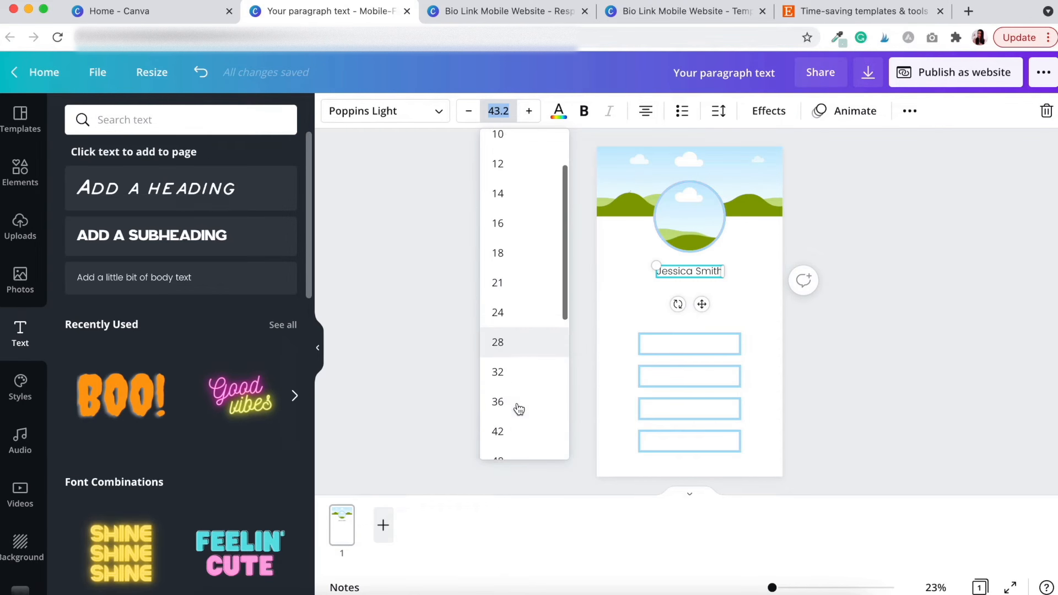
left_click(503, 408)
Copy the name below itself, retype it as 'Virtual Assistant' and set size 32
left_click(532, 362)
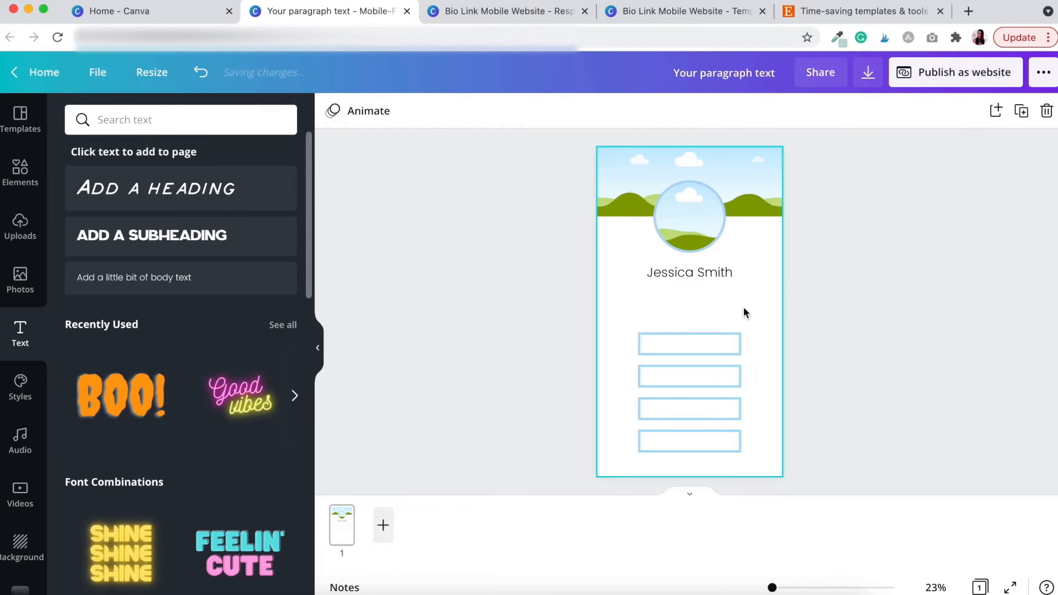
left_click(716, 279)
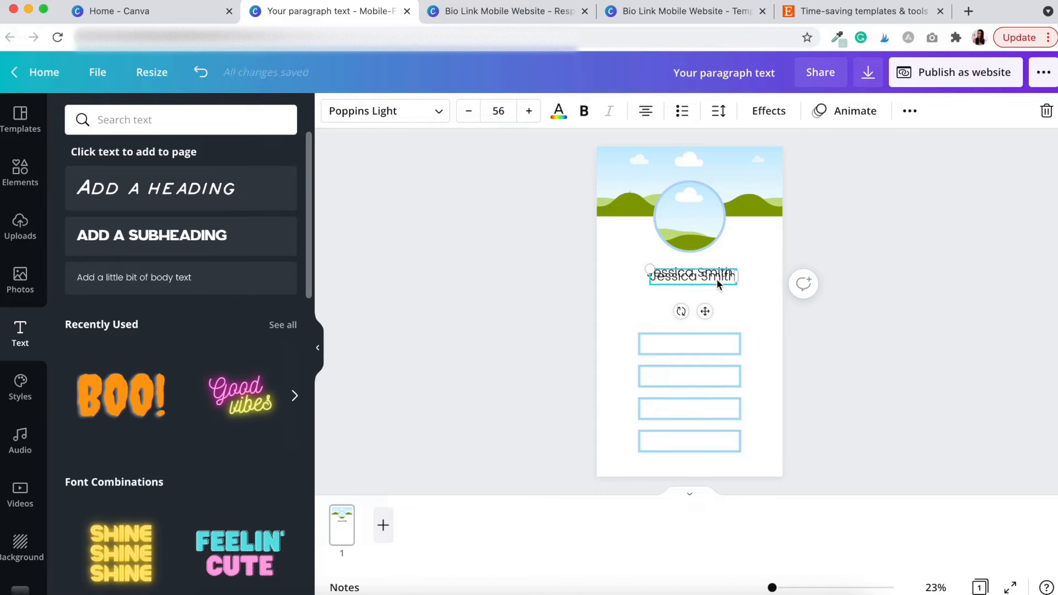
left_click_drag(713, 282, 710, 290)
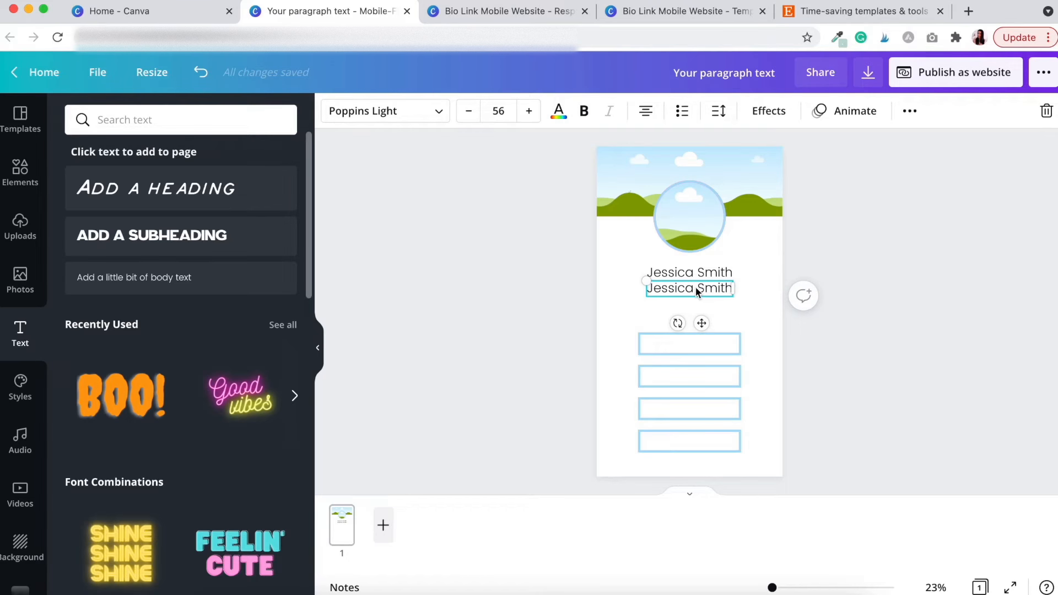
left_click_drag(649, 291, 733, 292)
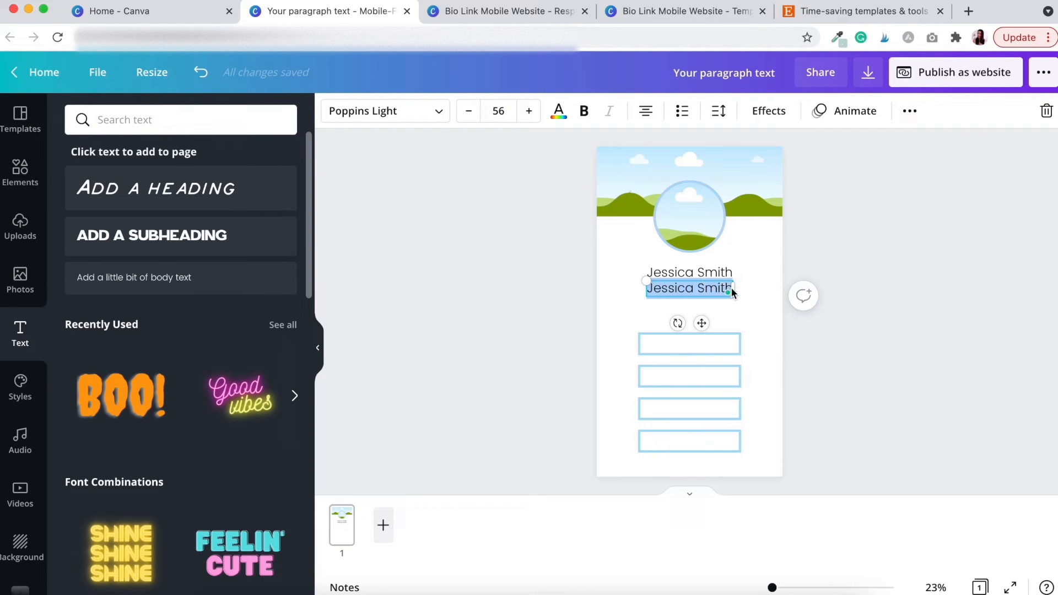
type("Virtu")
key("BackSpace")
type("ural Assistant")
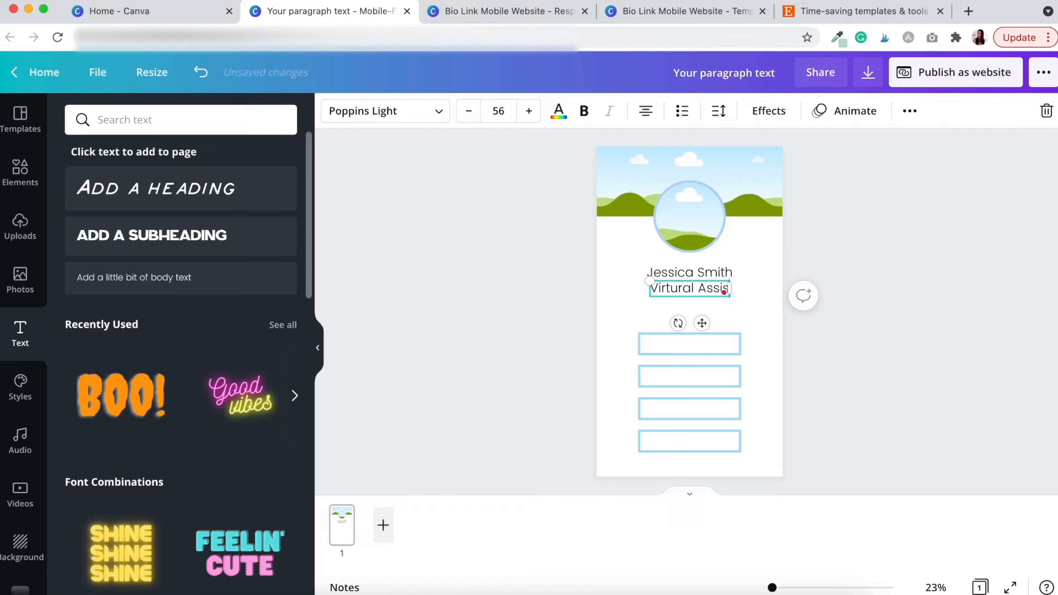
left_click(838, 262)
left_click(733, 288)
left_click(505, 112)
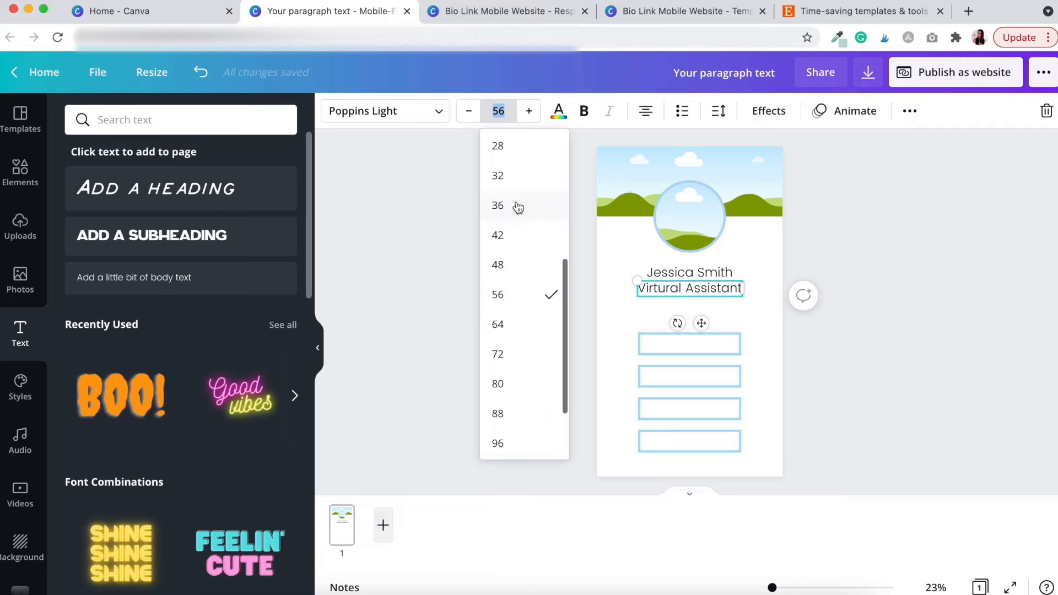
left_click(518, 177)
left_click(532, 317)
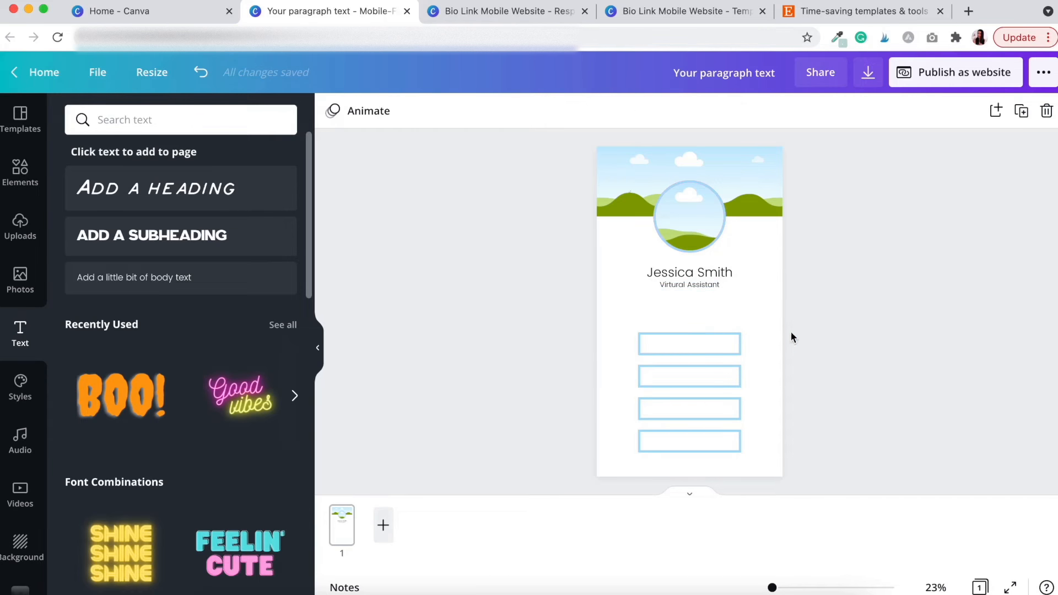
Place a second copy of the subtitle further down, above the link boxes
left_click(679, 286)
left_click_drag(679, 285, 699, 340)
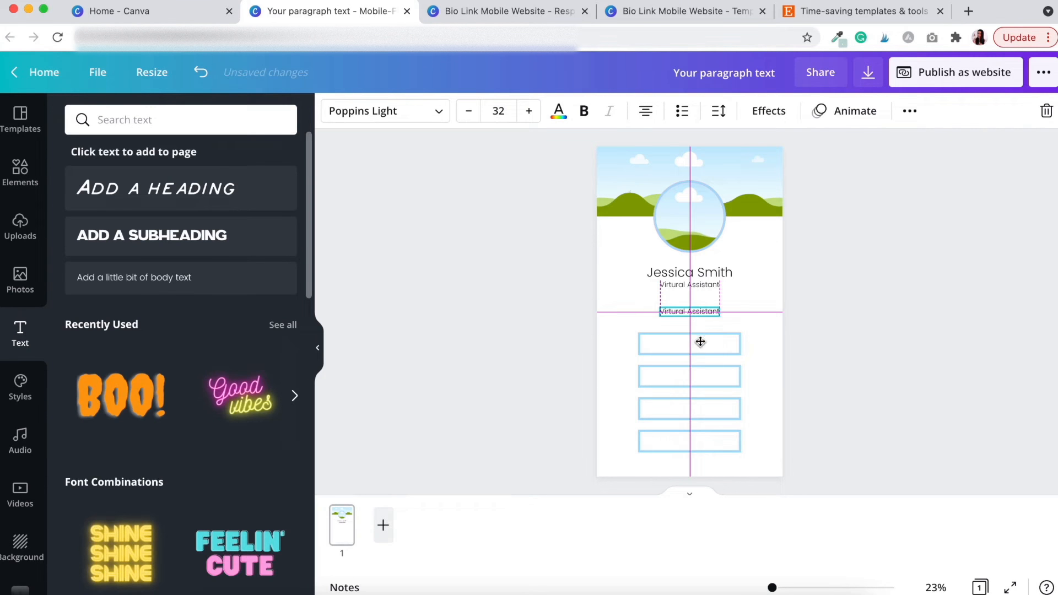
left_click(657, 296)
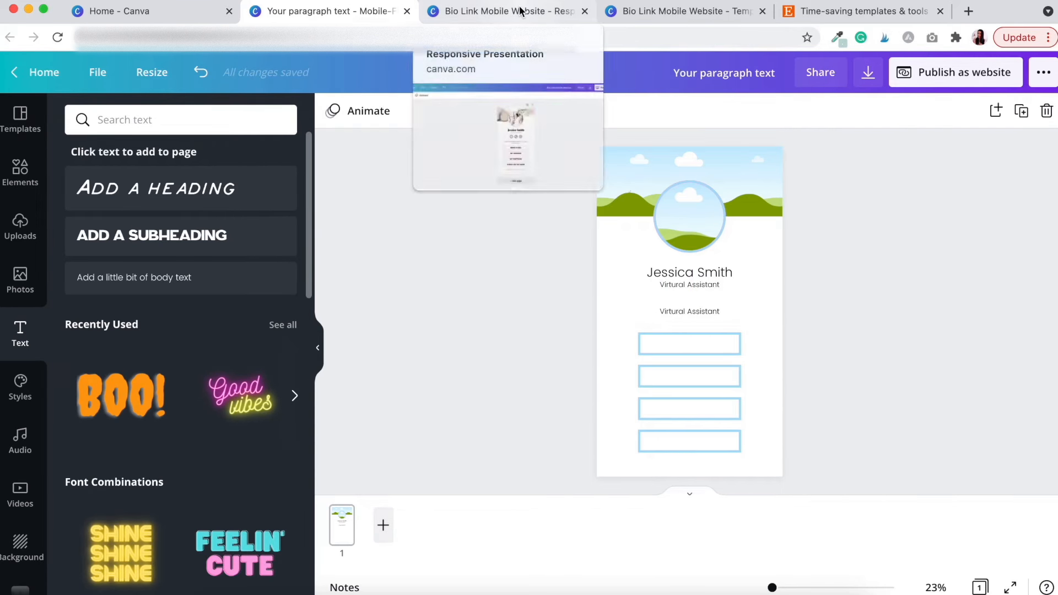
Paste the template's 'Click the links below to learn how we can work together.' line, narrowed to two lines
left_click(521, 11)
left_click(550, 347)
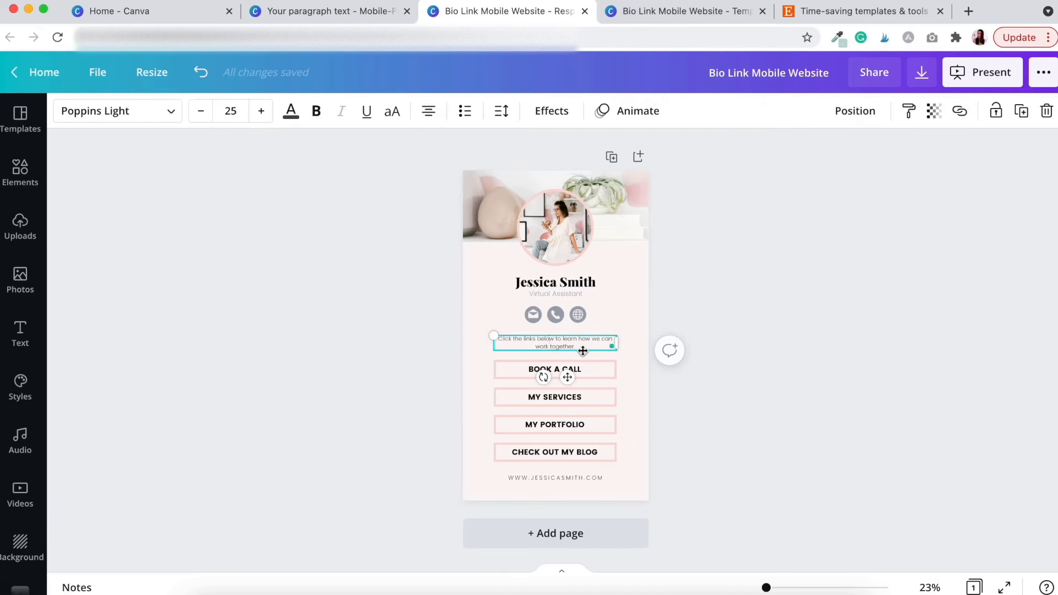
left_click_drag(577, 347, 495, 341)
key("super+c")
key("ctrl+shift+Tab")
key("super+v")
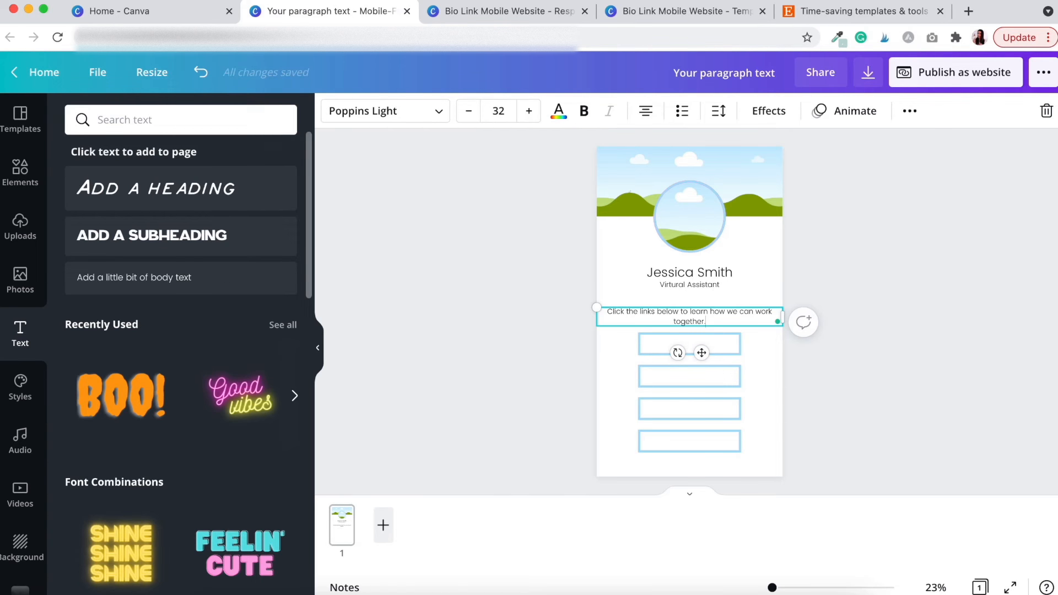
left_click_drag(783, 316, 741, 316)
left_click_drag(611, 320, 634, 320)
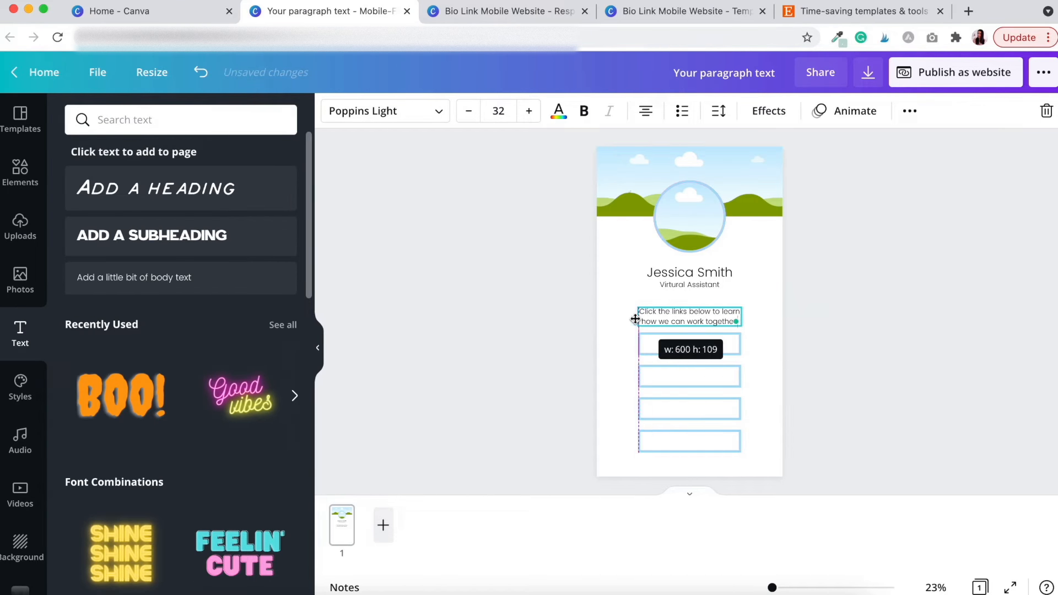
left_click(881, 379)
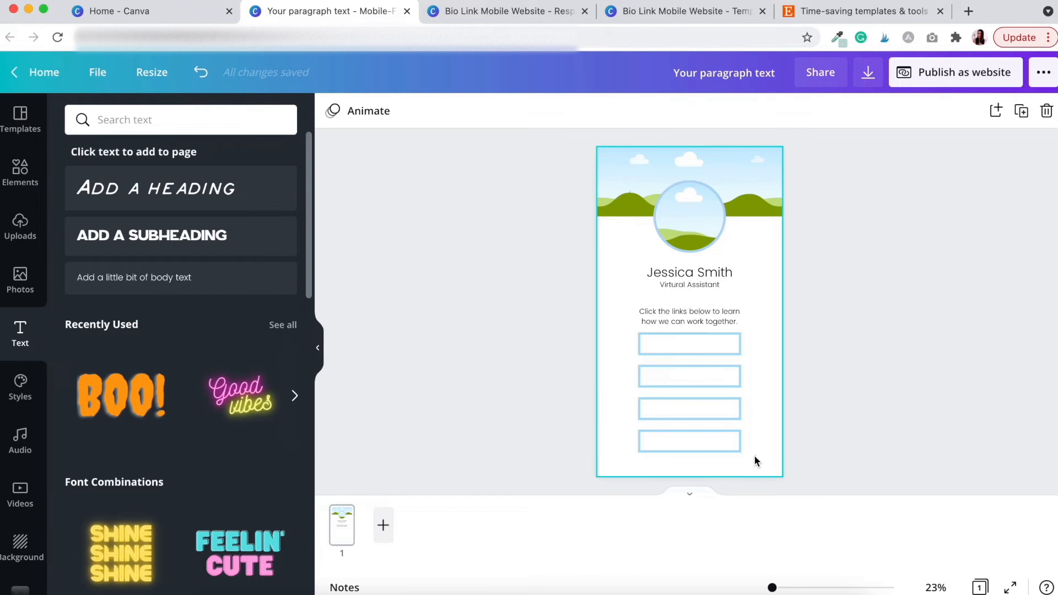
left_click(740, 346)
Widen all four link boxes by dragging their side handles
left_click_drag(745, 345, 752, 376)
left_click(785, 388)
left_click(716, 369)
left_click_drag(634, 377, 628, 377)
left_click(644, 407)
left_click_drag(638, 406, 627, 408)
left_click_drag(741, 407, 753, 441)
left_click(678, 444)
left_click(689, 300)
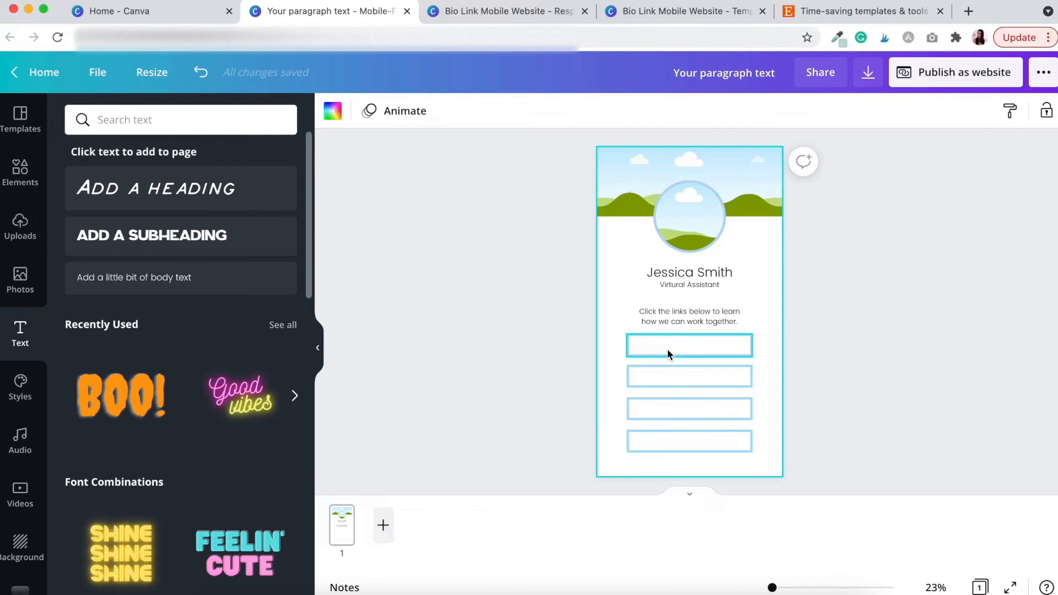
Label the boxes BOOK A CALL, MY SERVICES, MY PORTFOLIO and CHECK OUT MY BLOG, then view the pink template
left_click_drag(683, 286, 690, 409)
double_click(689, 345)
type("BOOK A CALL")
left_click(814, 290)
double_click(689, 377)
type("MY SERVICES")
double_click(690, 408)
type("MY PORTFOLIO")
left_click_drag(689, 345, 690, 441)
type("CHECK OUT MY BLOG")
left_click(811, 415)
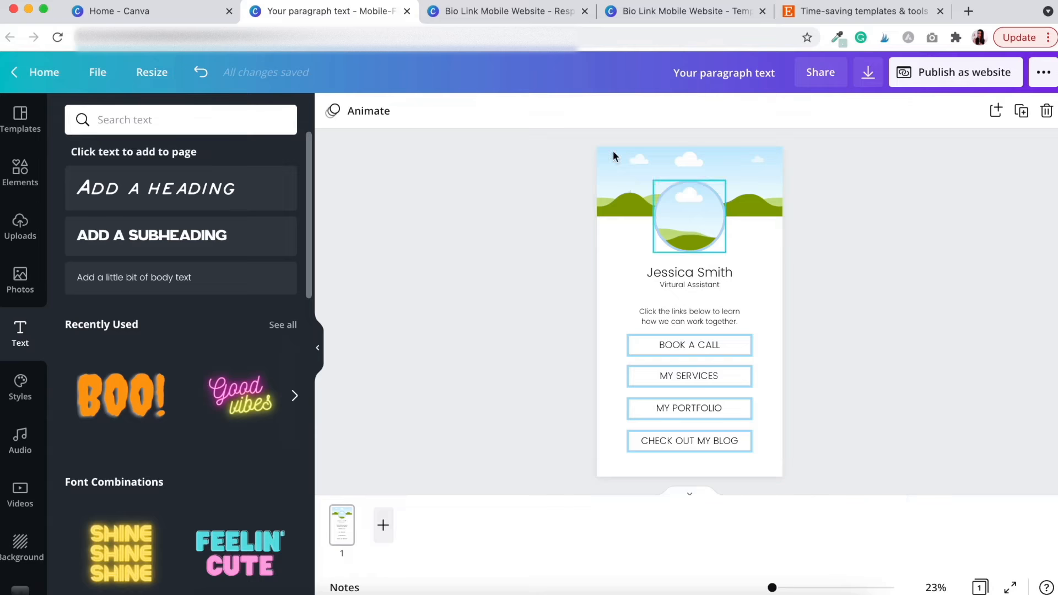
left_click(521, 15)
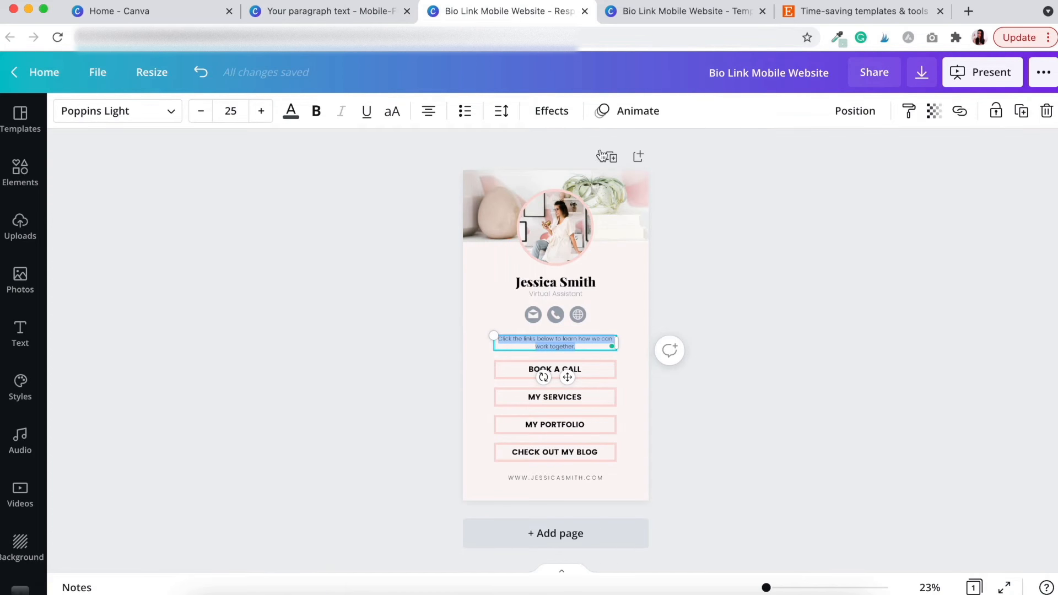
left_click(735, 274)
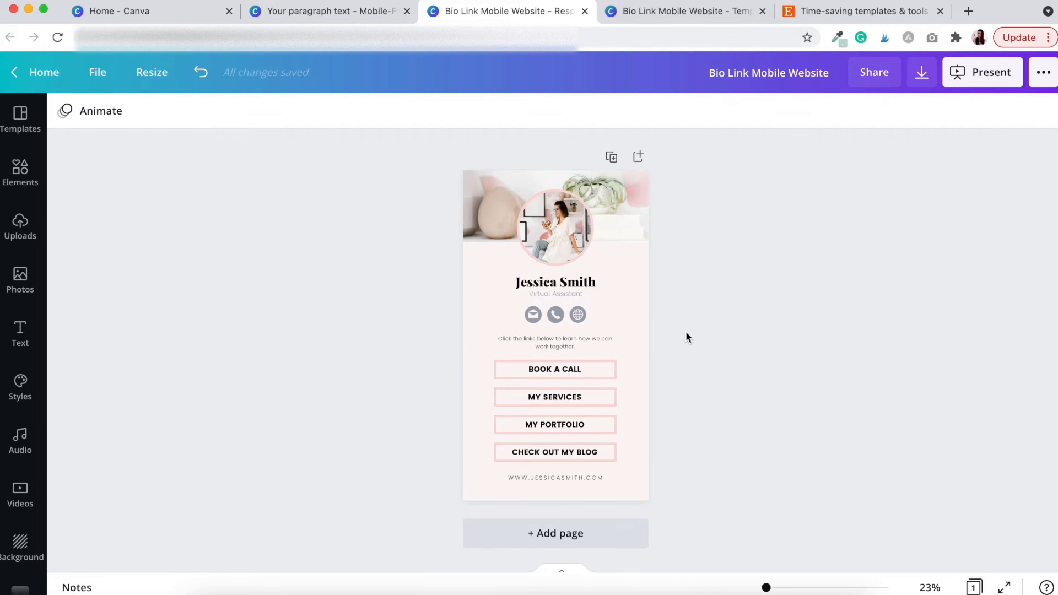
key("ctrl+shift+Tab")
left_click(699, 286)
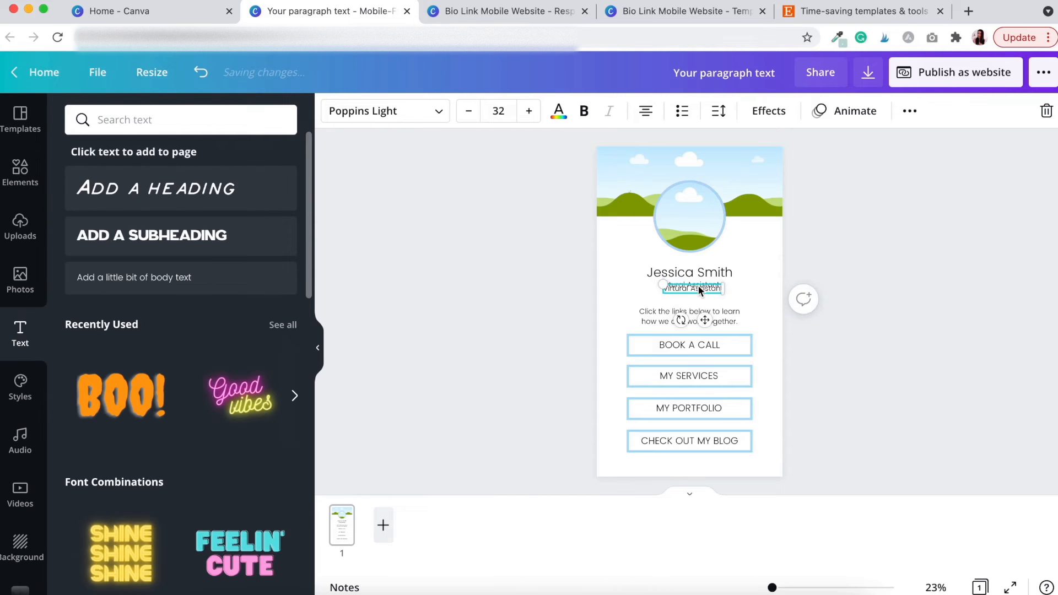
left_click_drag(701, 316, 736, 463)
left_click(719, 112)
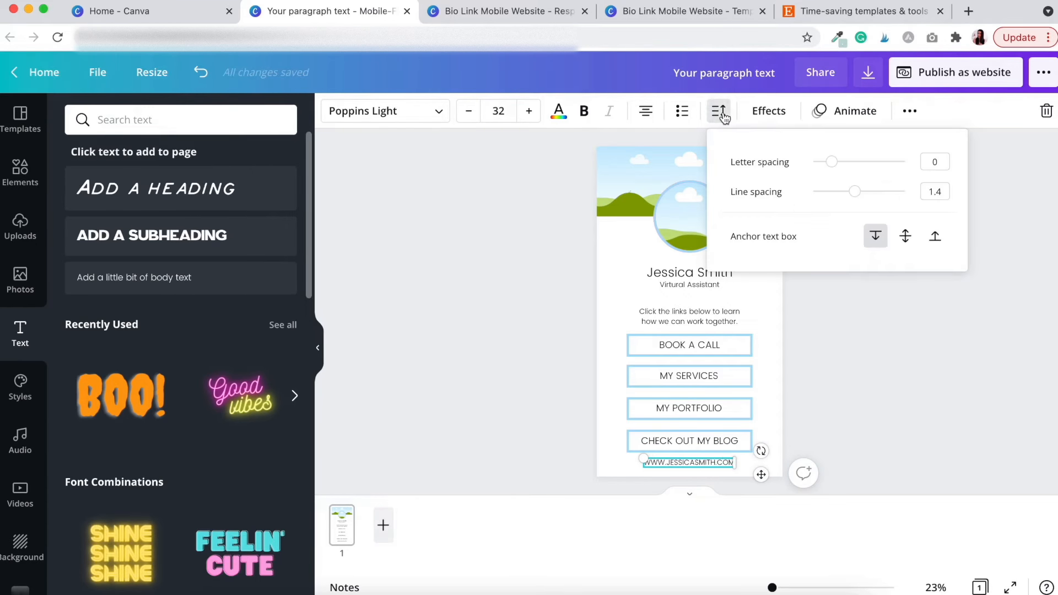
left_click_drag(829, 164, 845, 161)
left_click(865, 404)
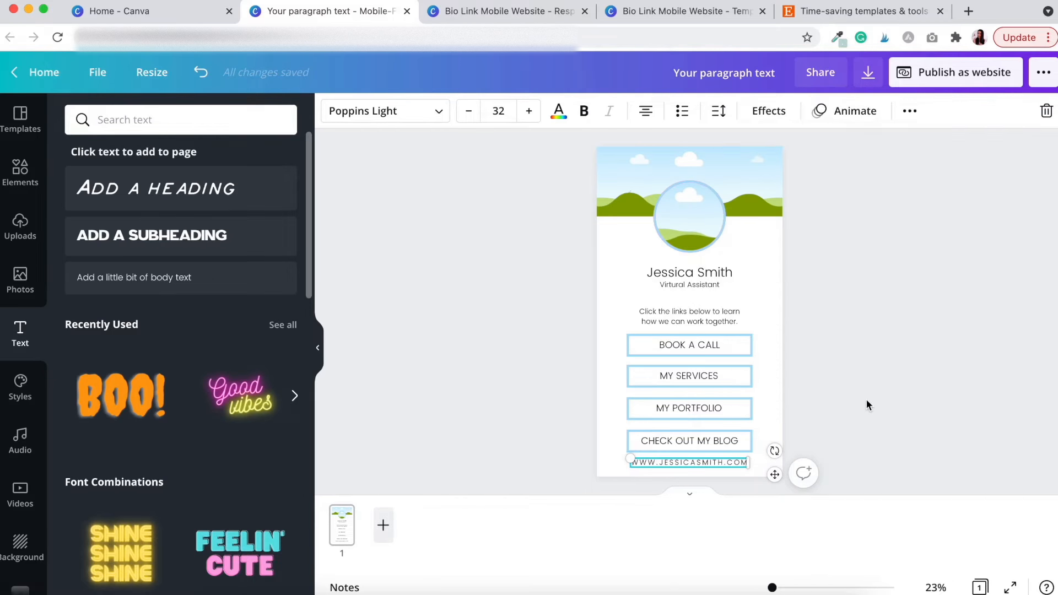
left_click(504, 112)
left_click(503, 309)
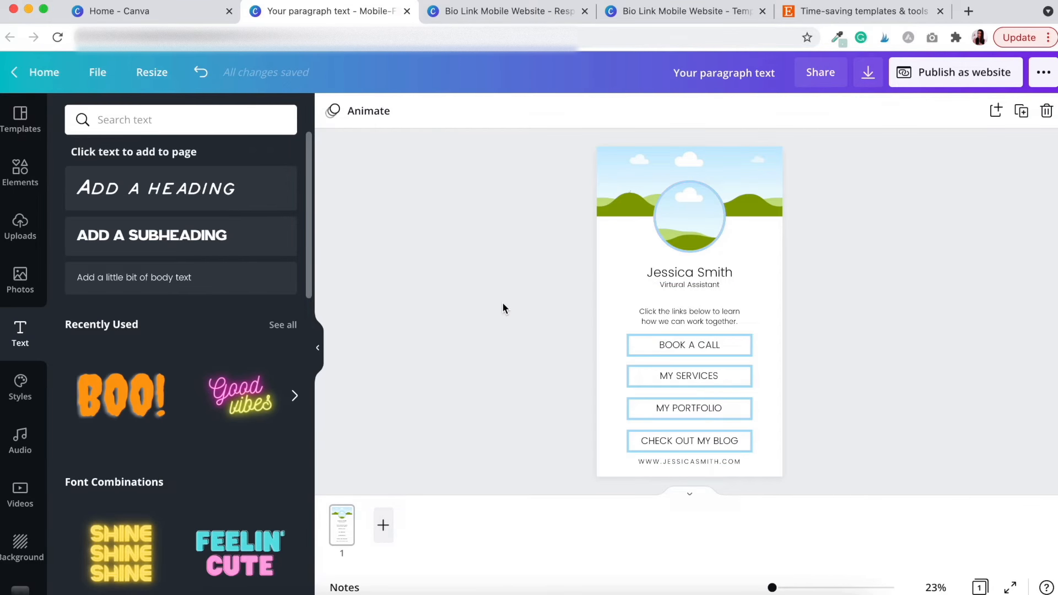
left_click_drag(797, 297, 695, 275)
left_click(436, 286)
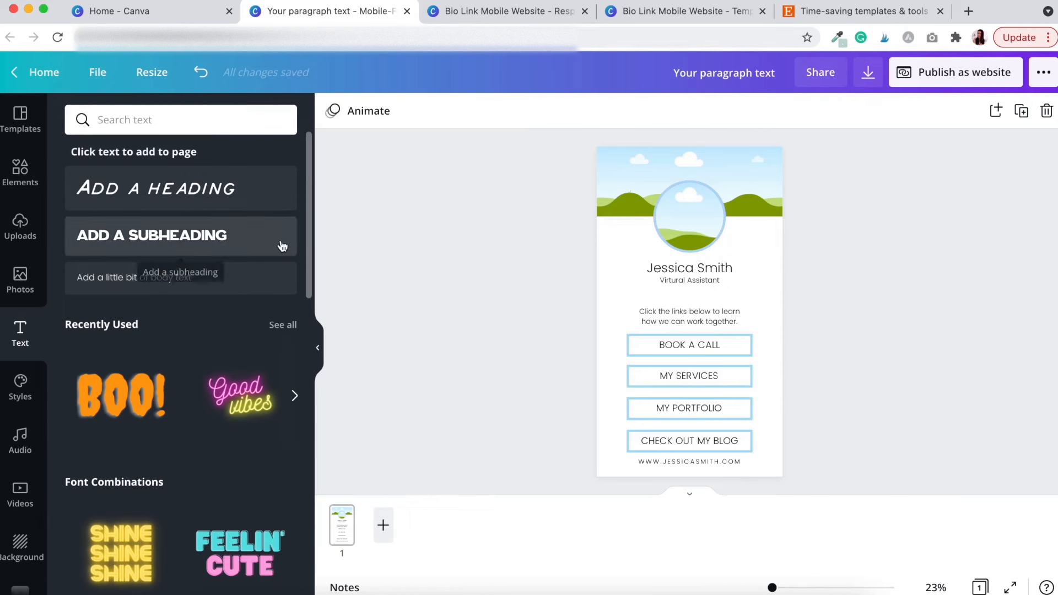
Search Elements for PHONE ICON and place a small black round phone icon above the paragraph
left_click(17, 171)
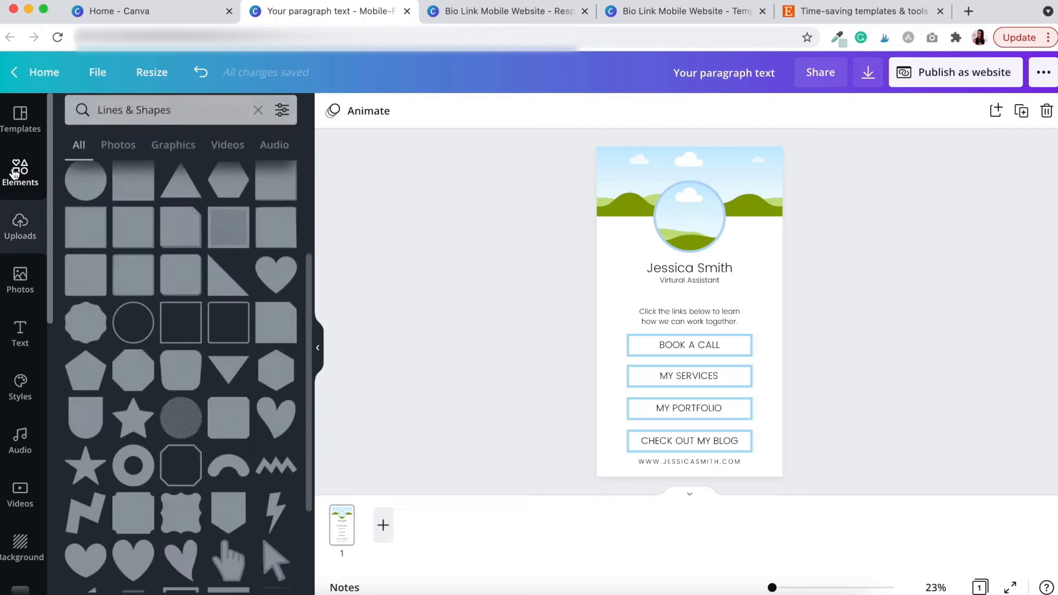
left_click(18, 171)
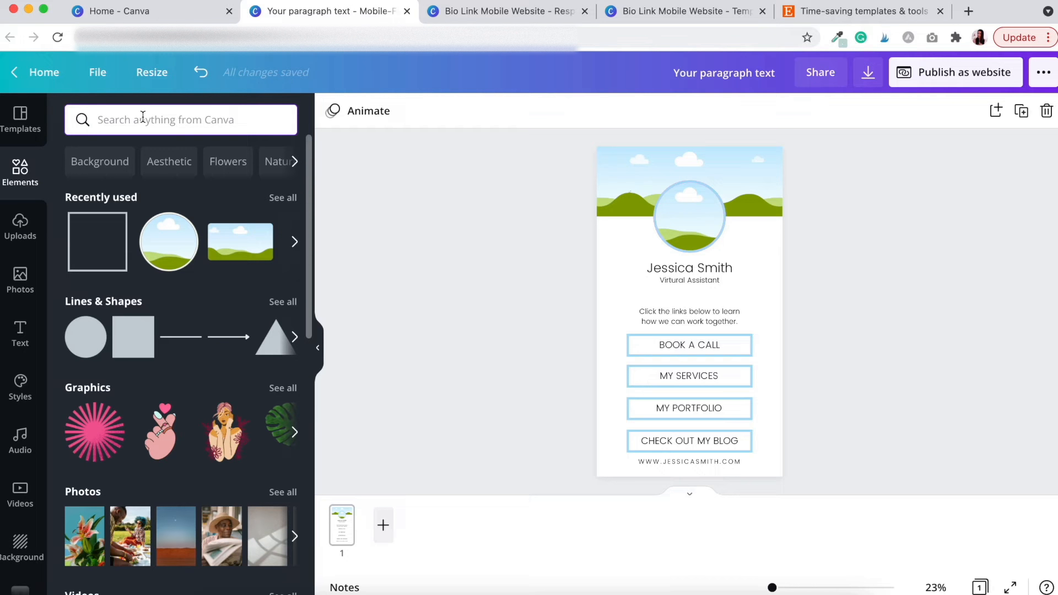
type("PHONE ICON")
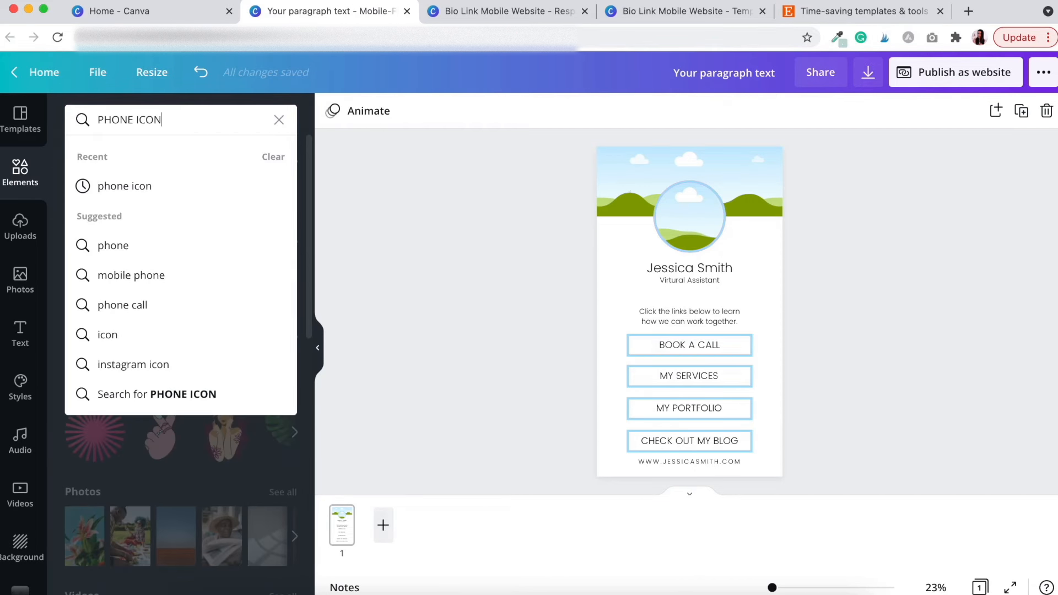
key("Return")
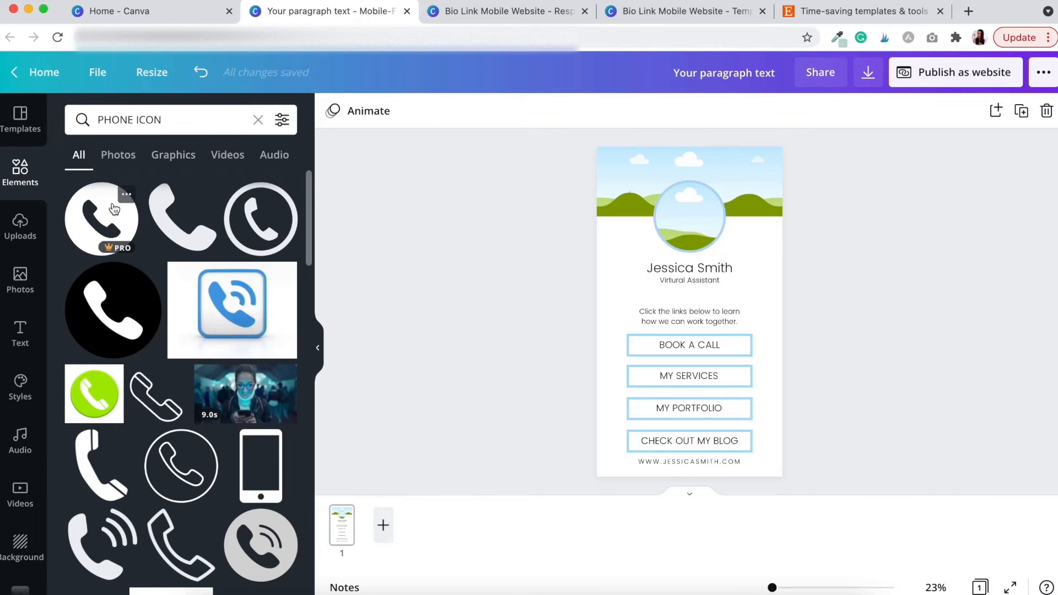
left_click(93, 243)
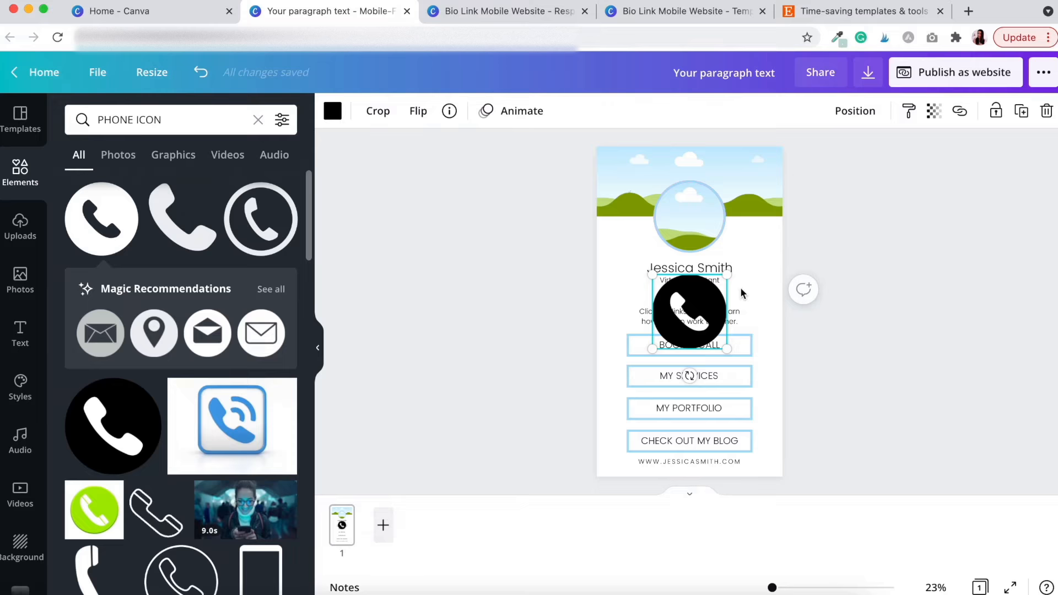
left_click_drag(729, 274, 668, 301)
left_click(857, 260)
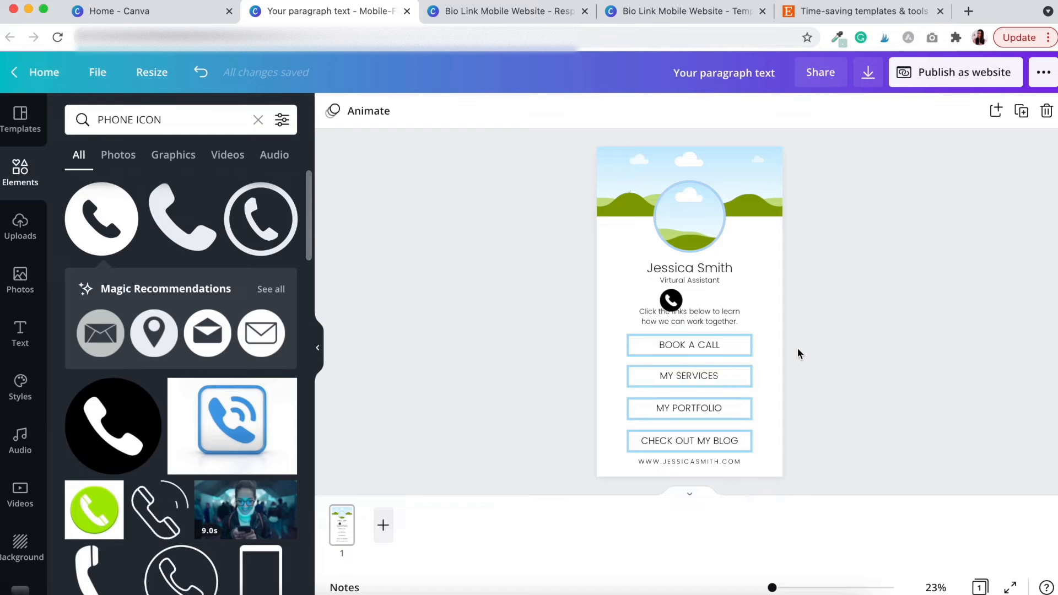
Nudge the BOOK A CALL label down into its box and group them
left_click(714, 347)
key("Down")
key("Down")
key("Down")
key("Down")
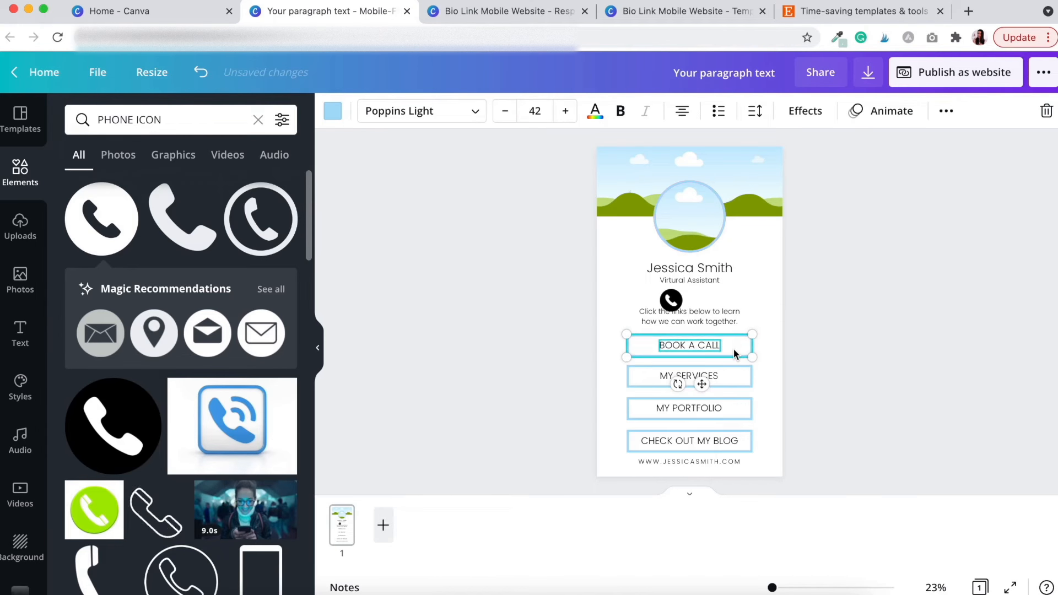
key("Down")
key("Down")
key("Down")
key("Down")
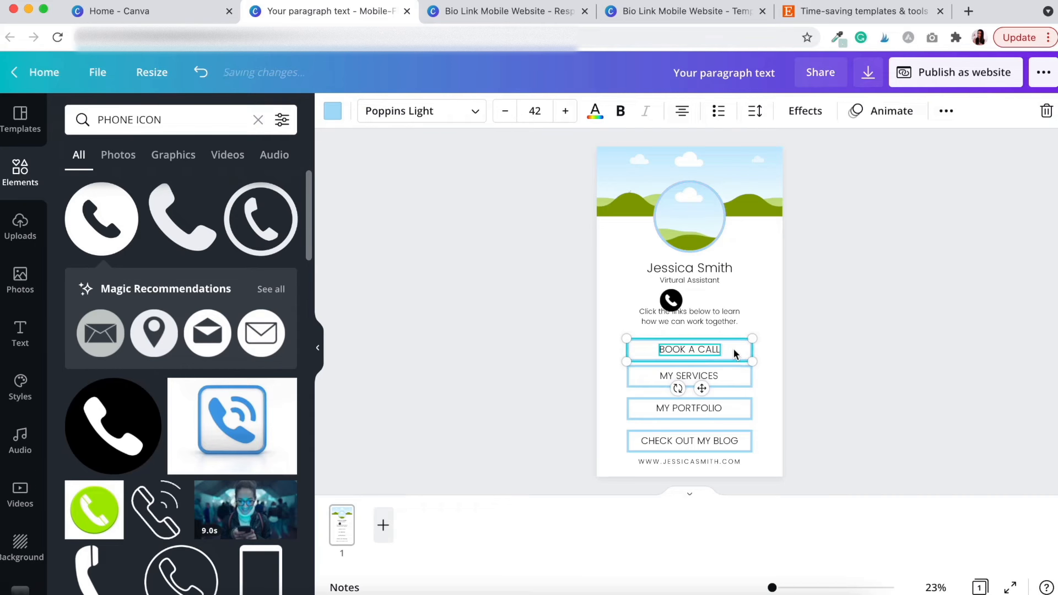
left_click(812, 449)
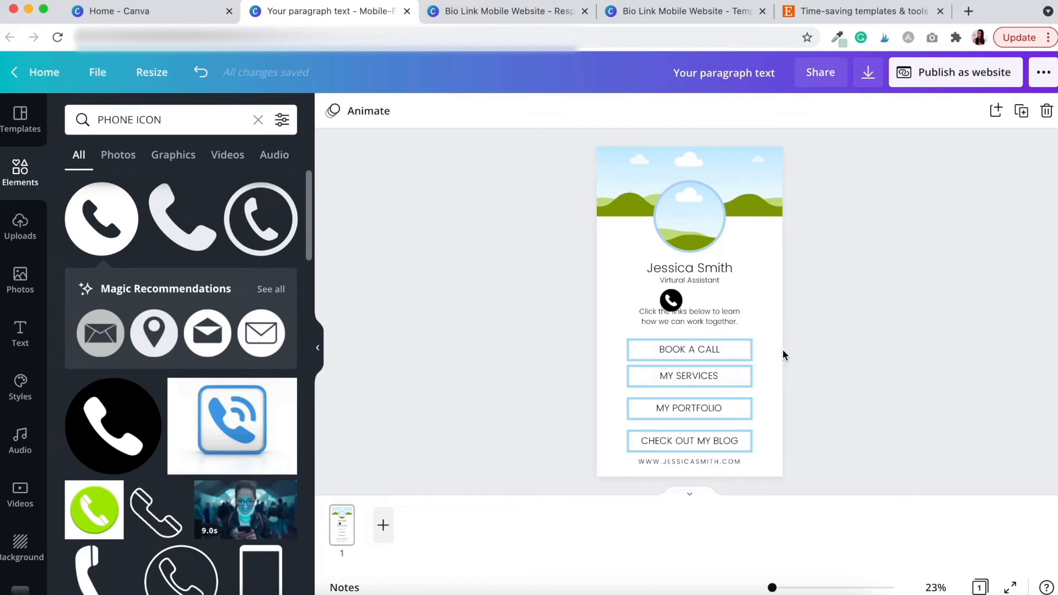
left_click(706, 350)
left_click(946, 112)
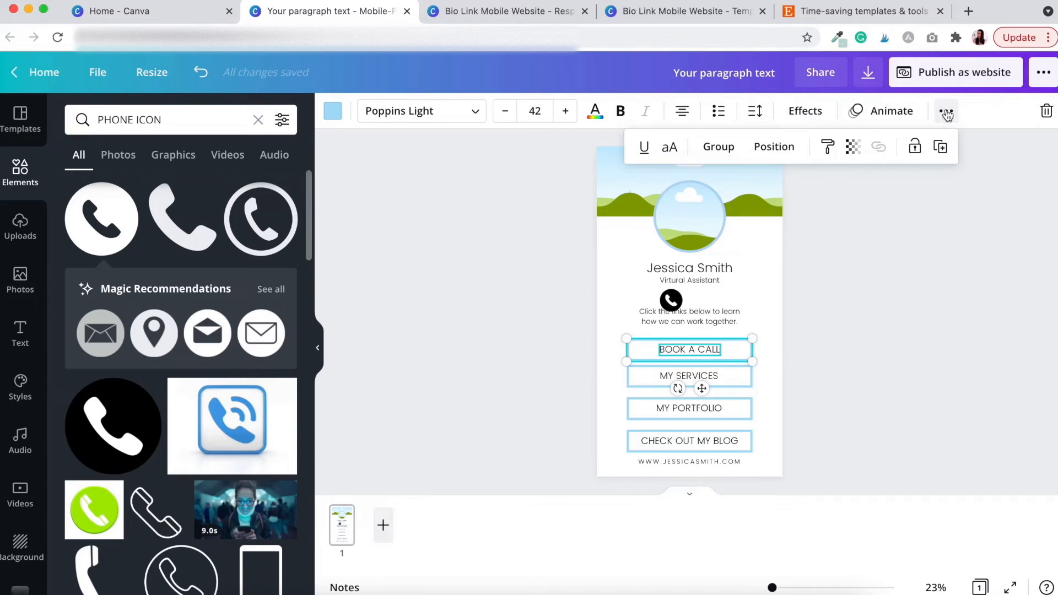
left_click(945, 147)
Group the MY SERVICES and MY PORTFOLIO labels with their boxes
left_click(799, 336)
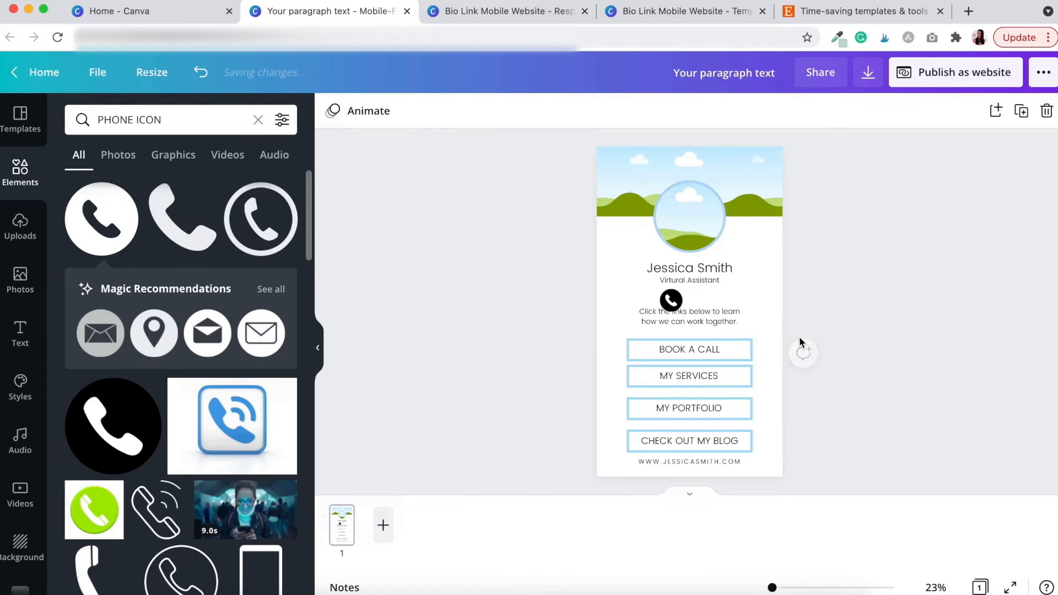
left_click(707, 375)
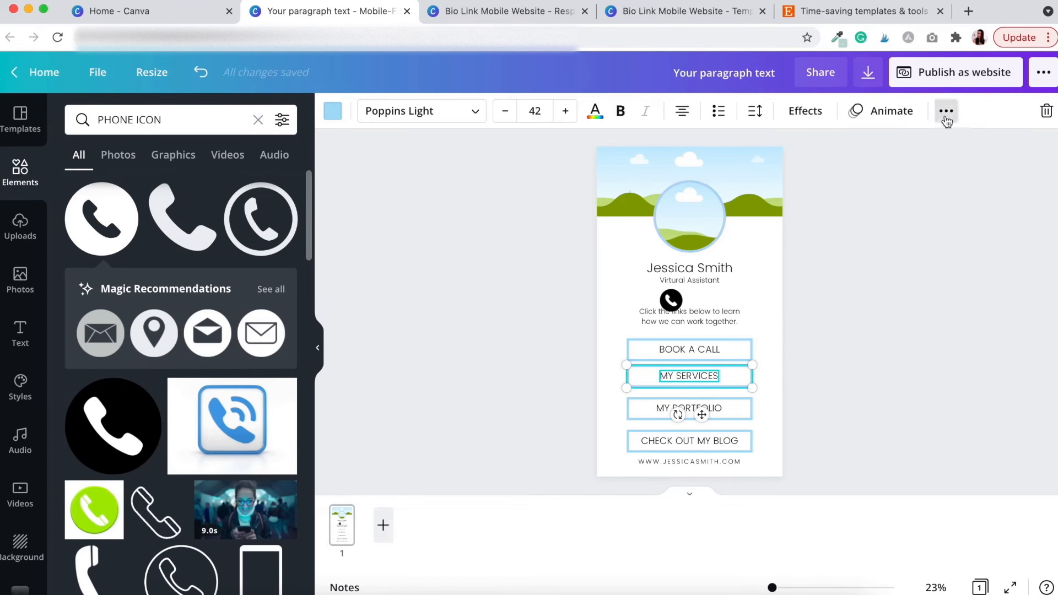
left_click(946, 111)
left_click(721, 146)
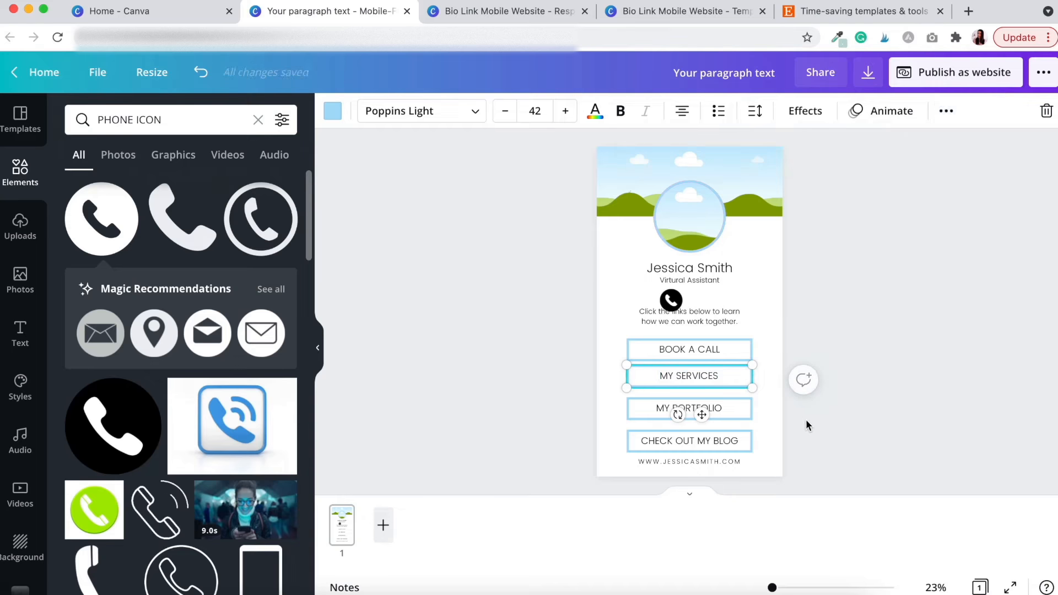
left_click(720, 405)
left_click(946, 111)
left_click(708, 147)
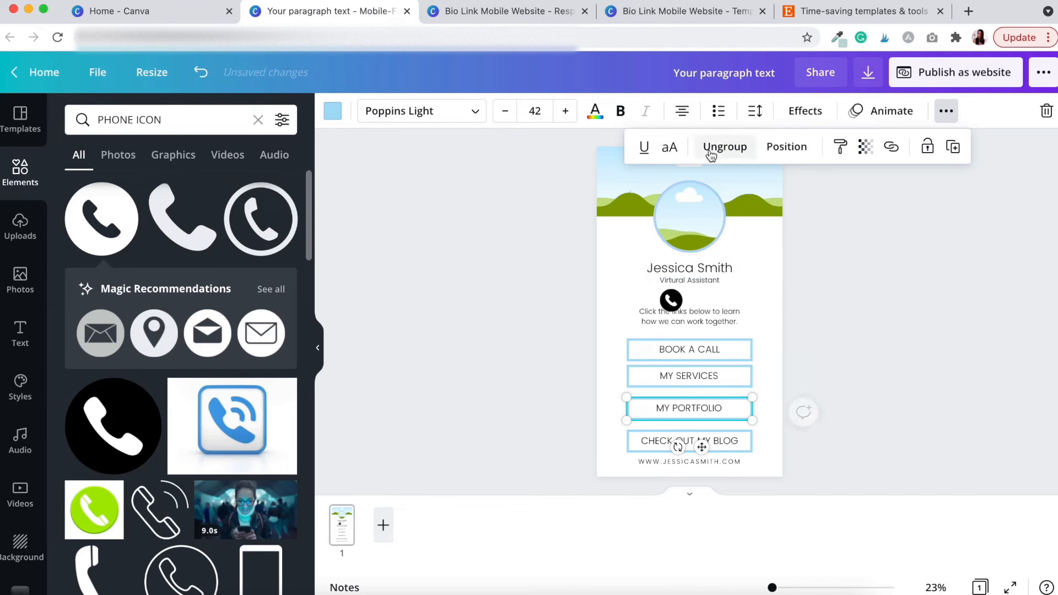
left_click(802, 442)
left_click(707, 441)
left_click(858, 429)
Space the four link buttons evenly with Position > Tidy up
mouse_move(804, 439)
left_mouse_down()
mouse_move(678, 378)
mouse_move(669, 355)
left_mouse_up()
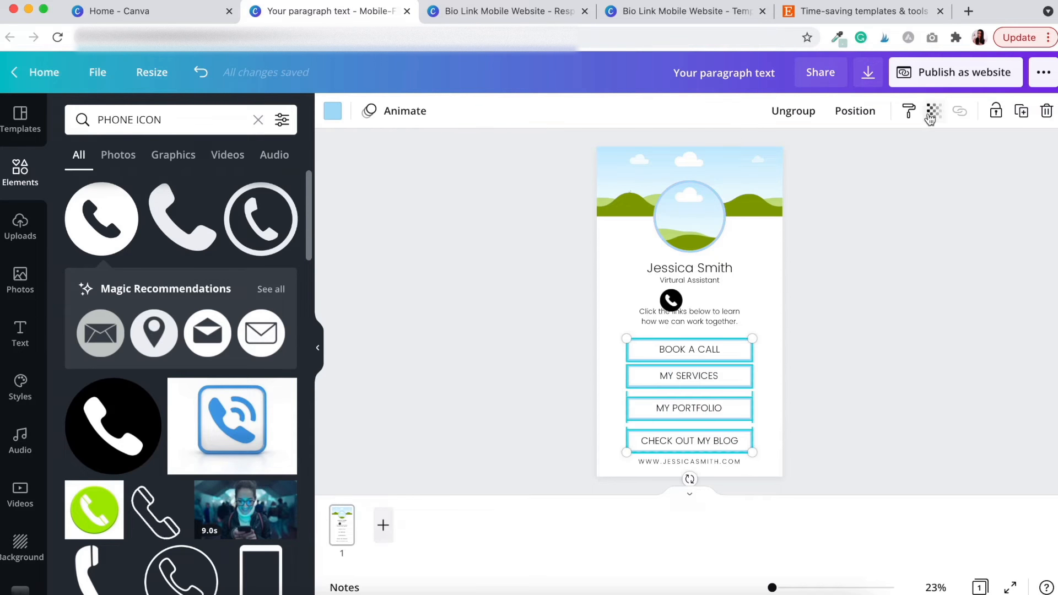
left_click(849, 113)
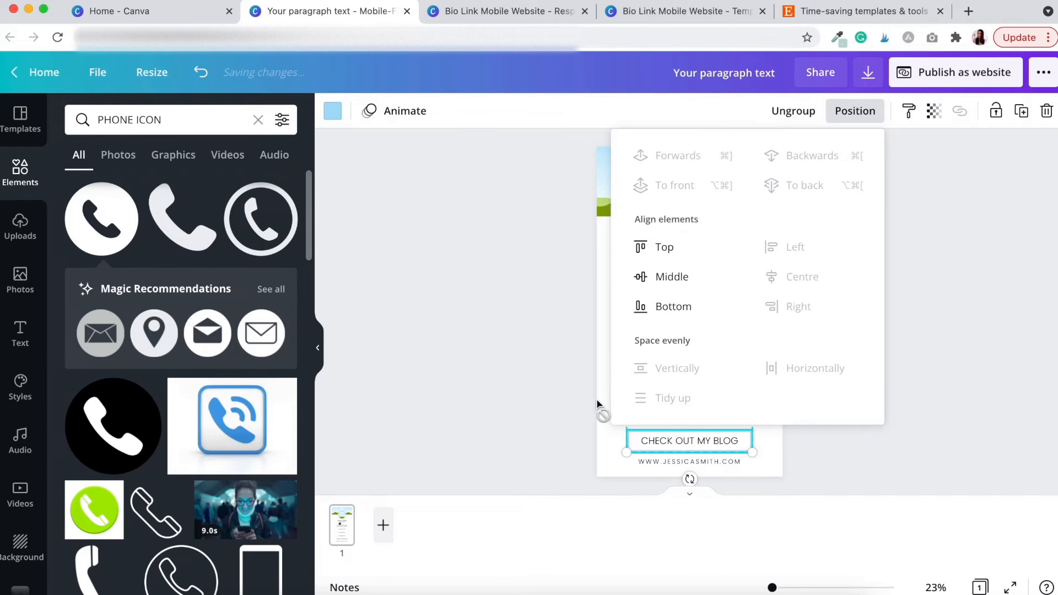
left_click(670, 401)
left_click(517, 379)
left_click(706, 329)
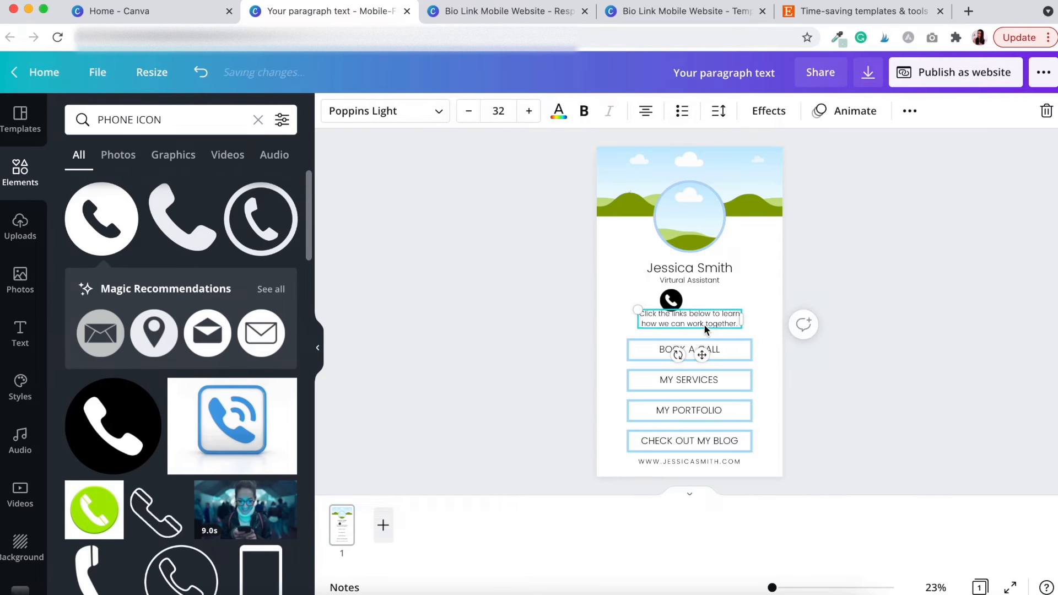
key("Escape")
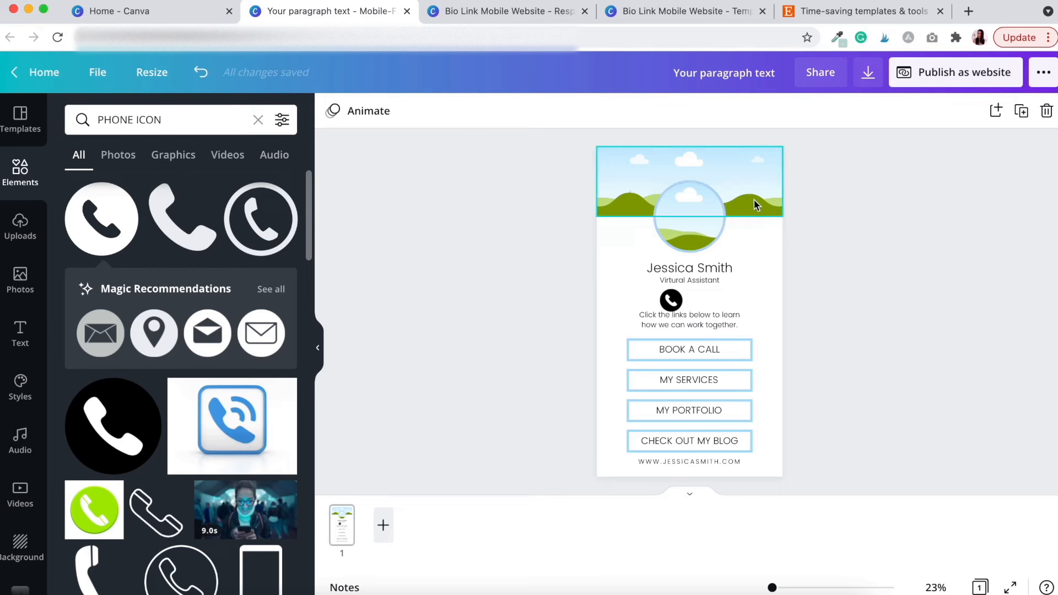
Shrink the profile photo circle and move the name and title onto the centre line
left_click(719, 248)
left_click_drag(726, 252, 698, 232)
key("Escape")
left_click_drag(716, 280, 703, 265)
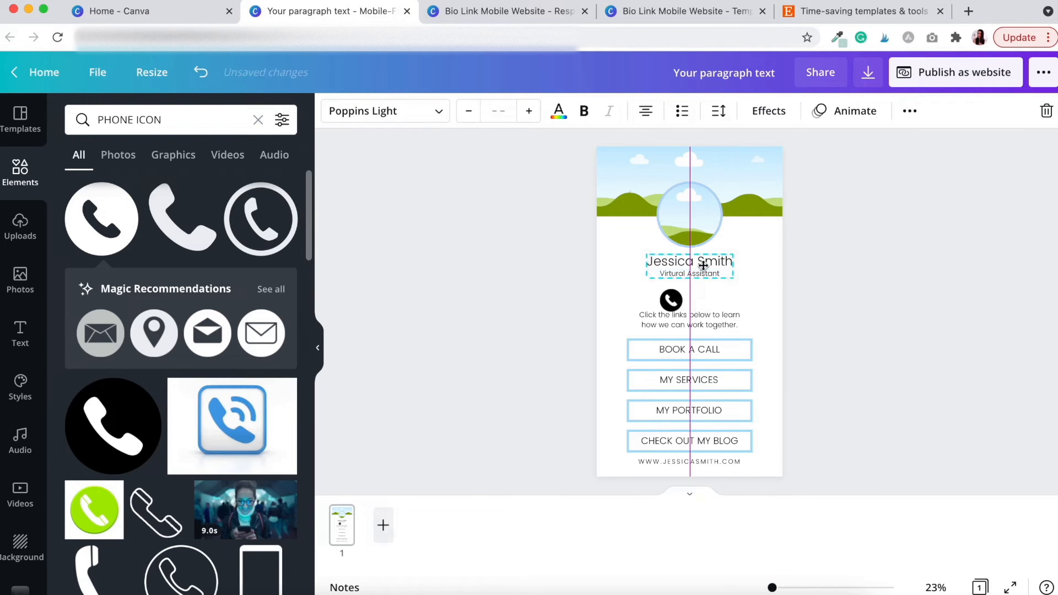
left_click(766, 300)
Shrink the phone icon to 101 × 101 and zoom in to 71%
left_click(670, 301)
left_click_drag(681, 311, 680, 309)
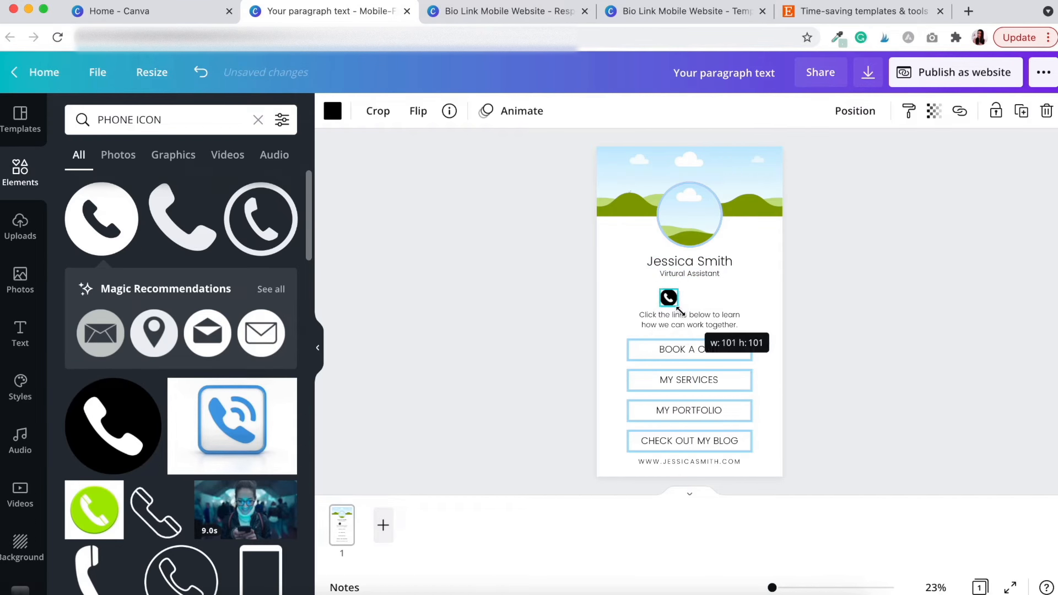
left_click(684, 319)
left_click_drag(772, 589, 784, 589)
scroll(808, 402, "down", 3)
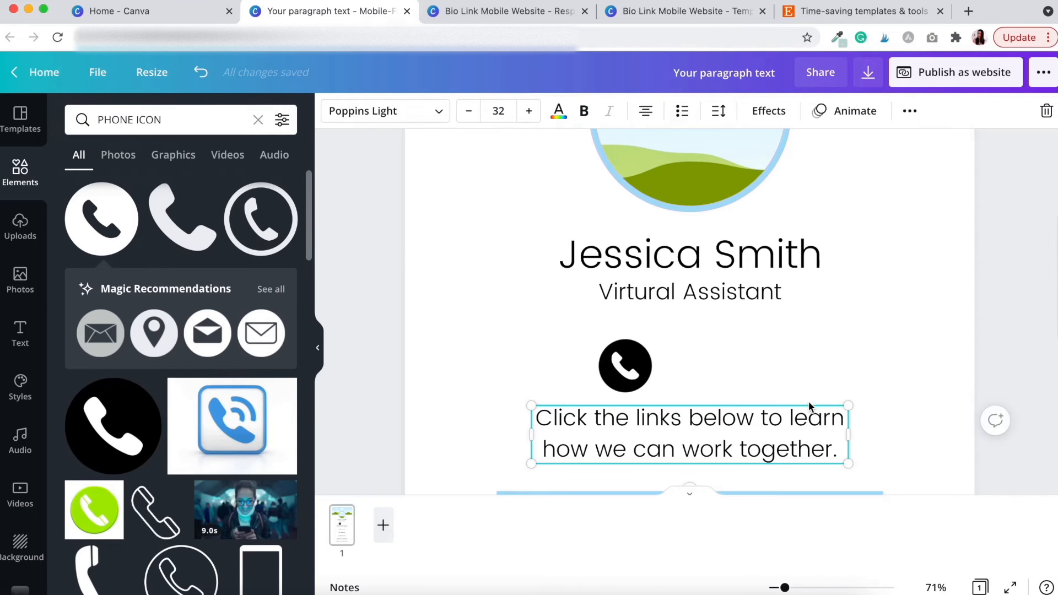
left_click_drag(632, 355, 623, 342)
Glance at the pink template, then return with thumbnails hidden and zoom at 29%
left_click(521, 17)
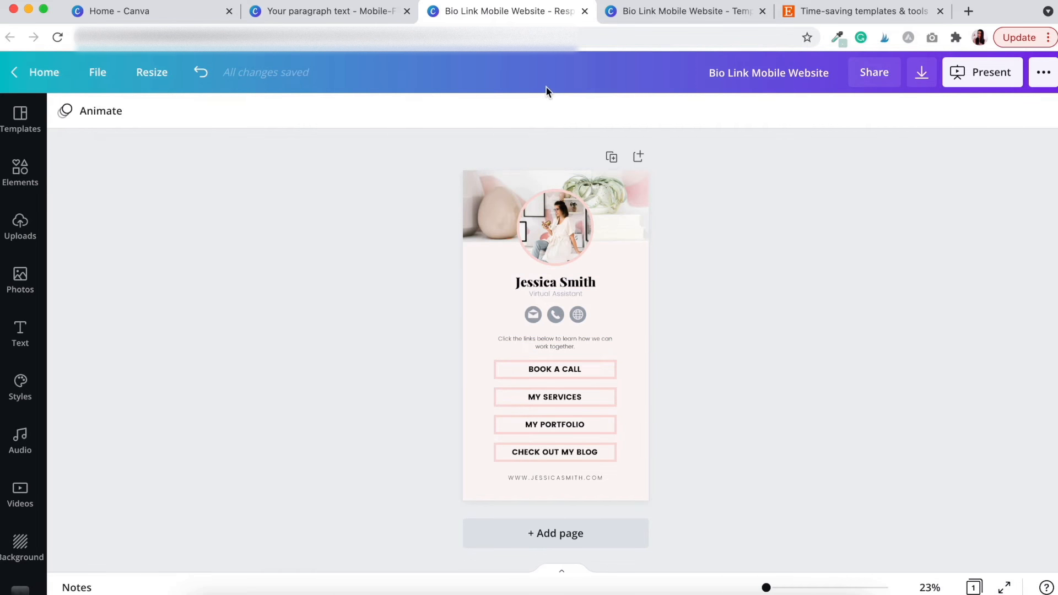
left_click(322, 15)
left_click(471, 390)
left_click_drag(784, 587, 775, 588)
scroll(885, 397, "up", 4)
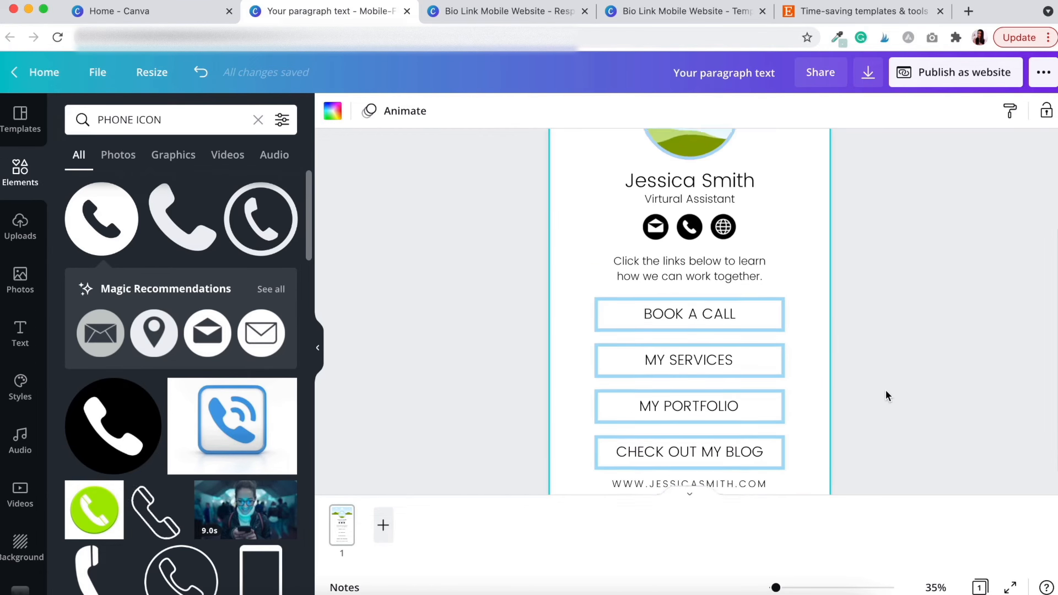
left_click(690, 496)
left_click_drag(777, 588, 774, 588)
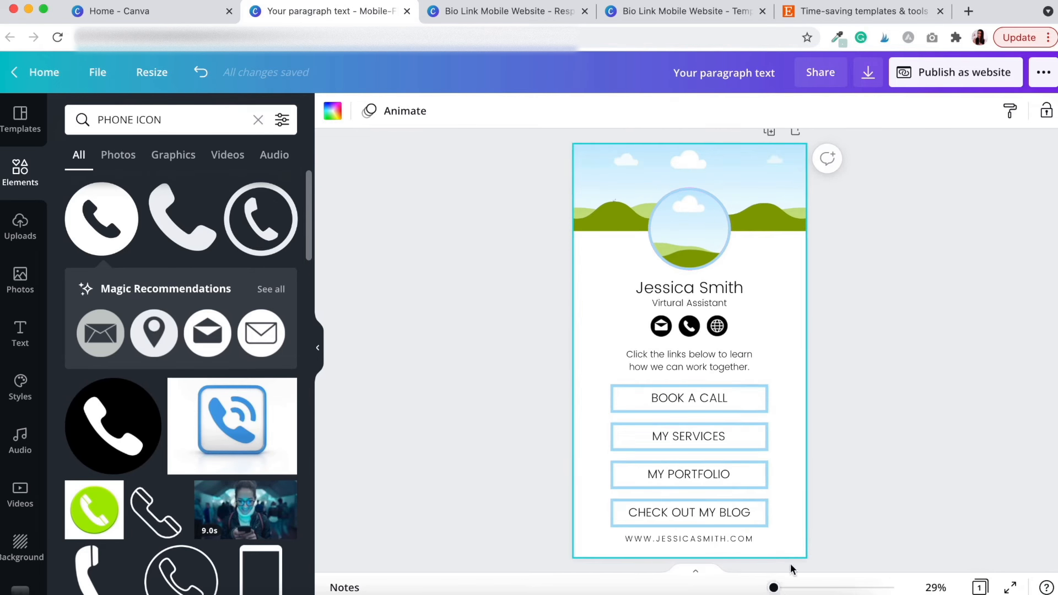
left_click(867, 478)
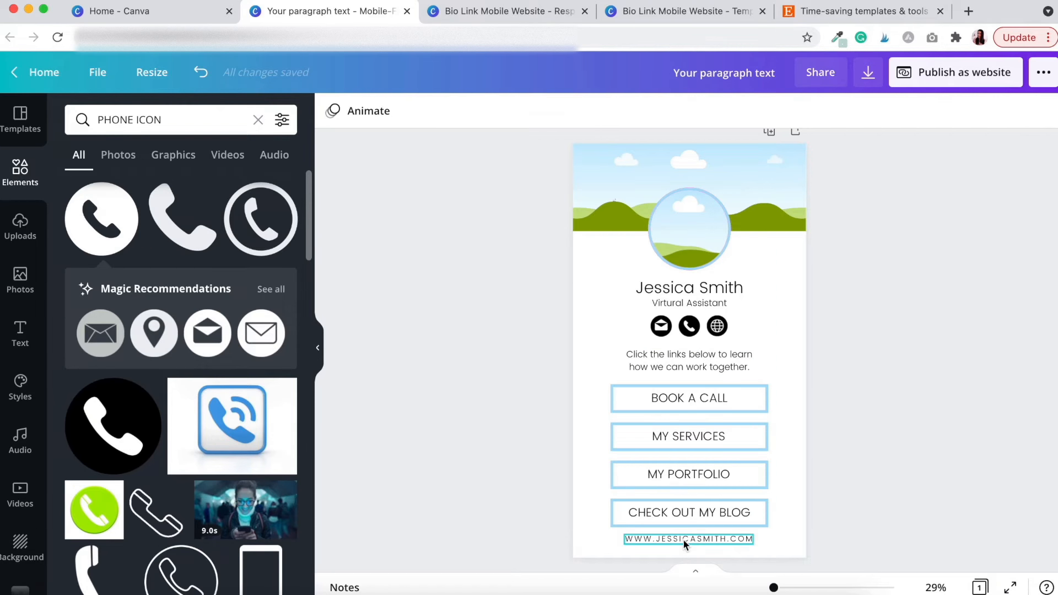
Nudge the page content up, shorten the header image and raise the profile photo
left_click_drag(835, 554, 633, 288)
key("Up")
key("Up")
key("Up")
key("Up")
key("Up")
key("Up")
key("Up")
key("Up")
key("Up")
key("Up")
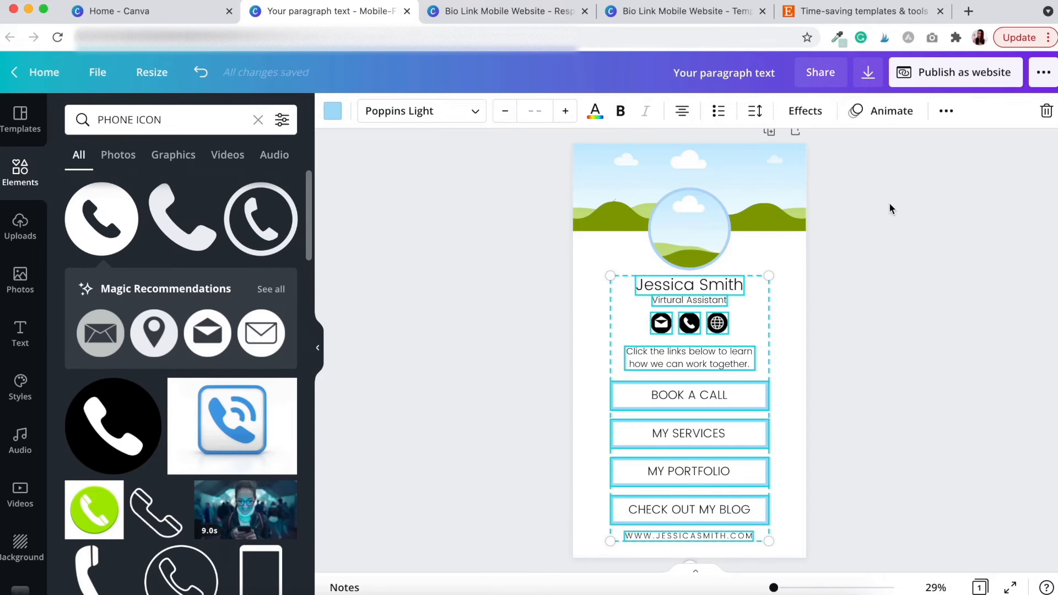
left_click(776, 179)
mouse_move(691, 230)
left_mouse_down()
mouse_move(693, 220)
mouse_move(701, 229)
left_mouse_up()
left_click(812, 280)
left_click(825, 356)
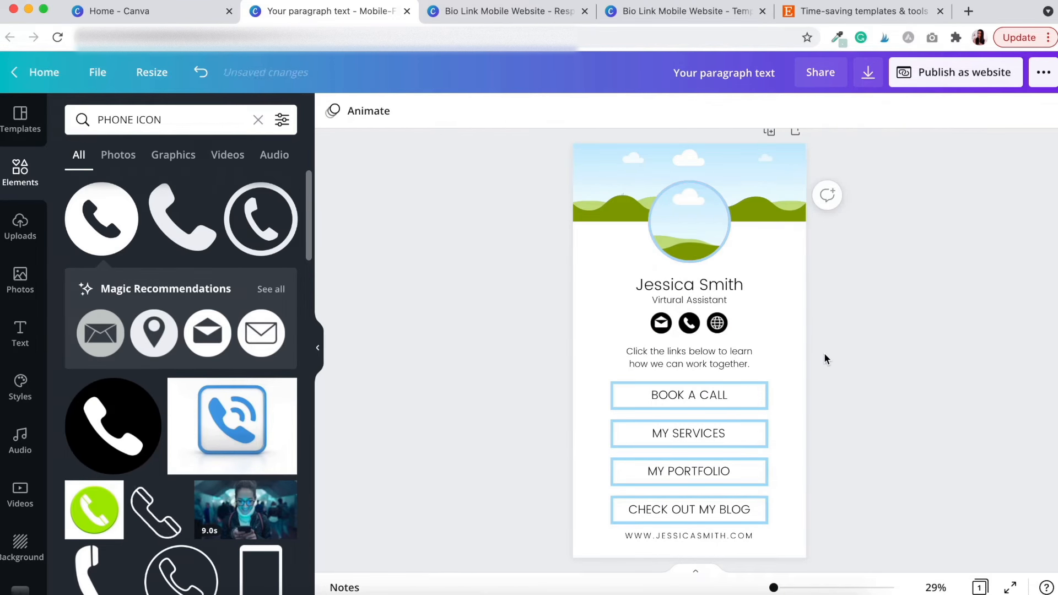
left_click_drag(813, 542, 612, 287)
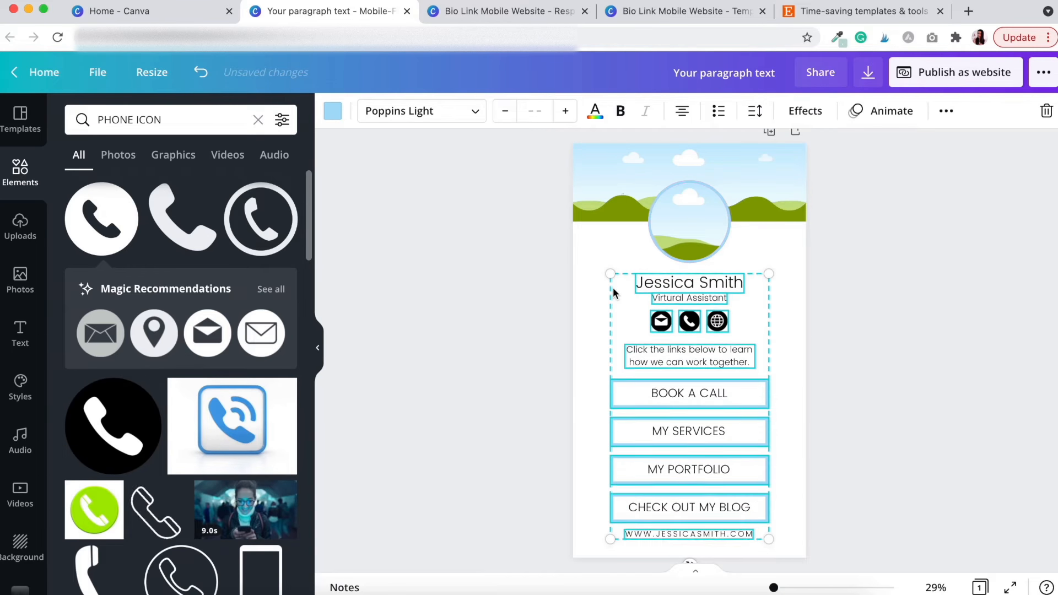
left_click(926, 319)
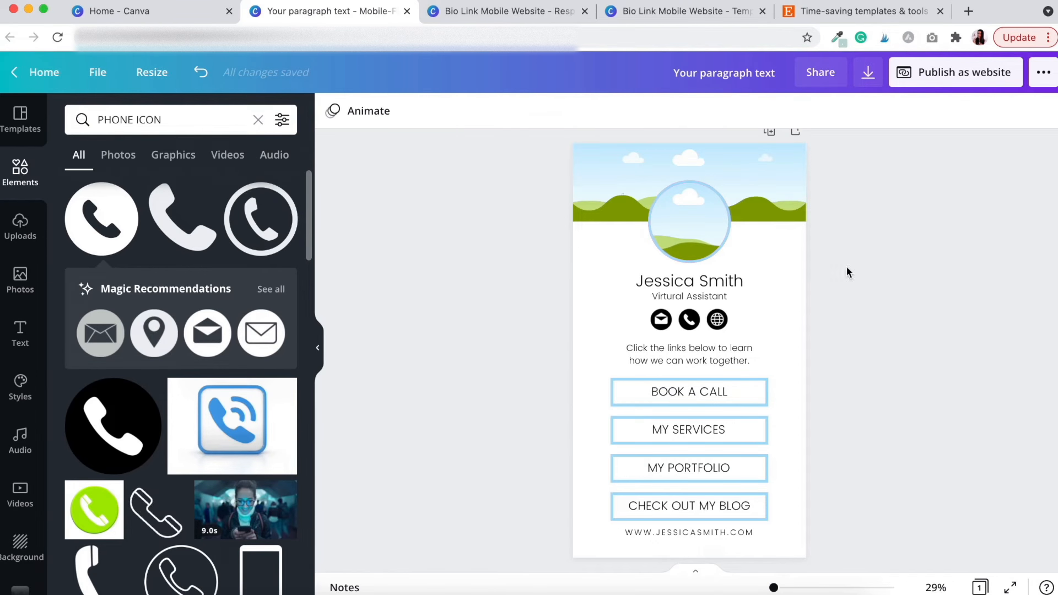
Drag the Haute Stock Photos woman-at-desk image into the profile circle and zoom to 87%
scroll(20, 524, "down", 3)
scroll(20, 524, "down", 2)
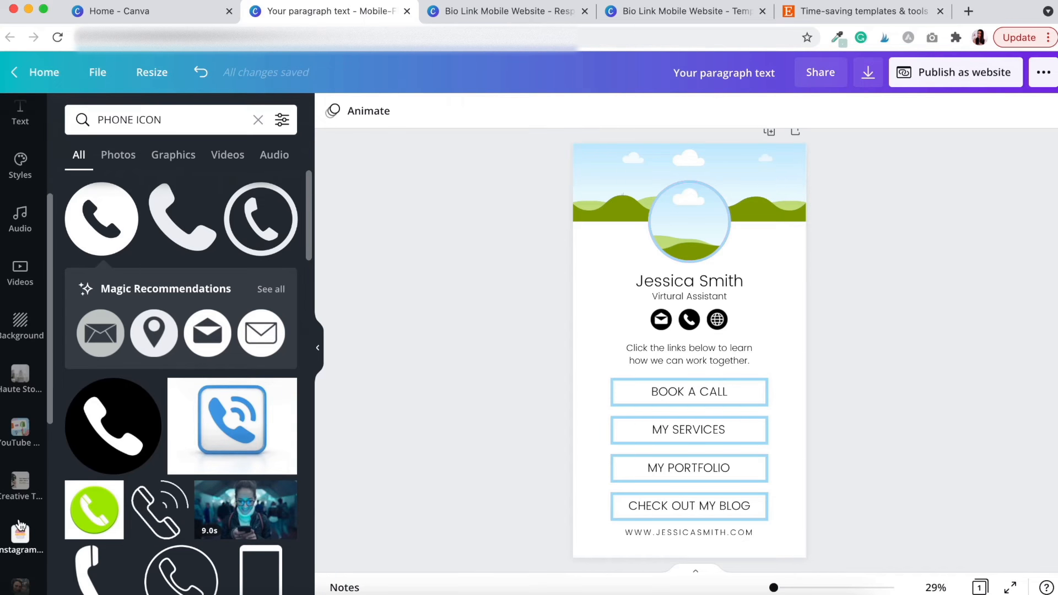
left_click(21, 380)
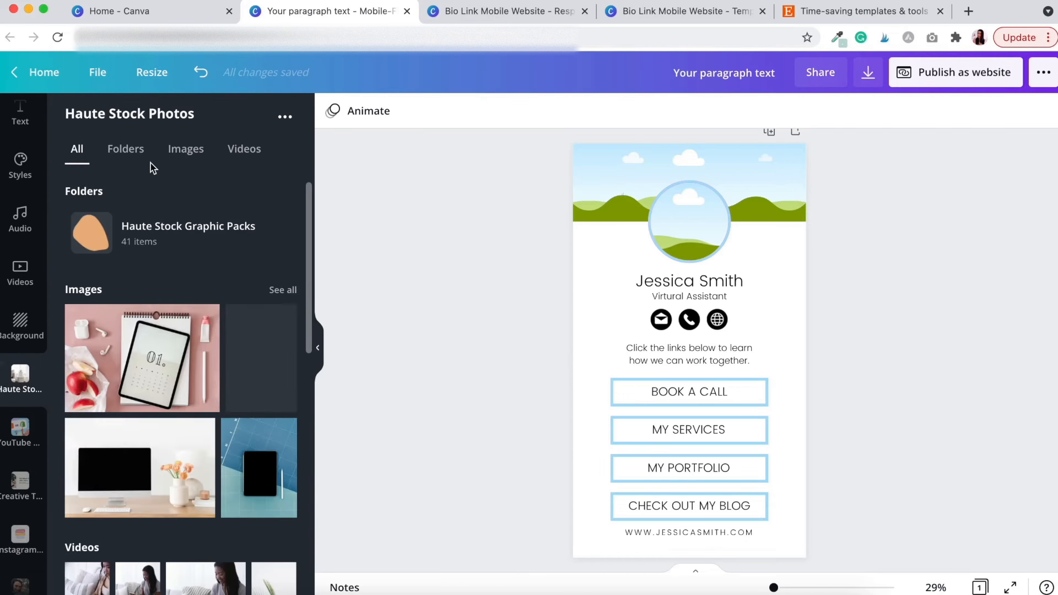
left_click(181, 152)
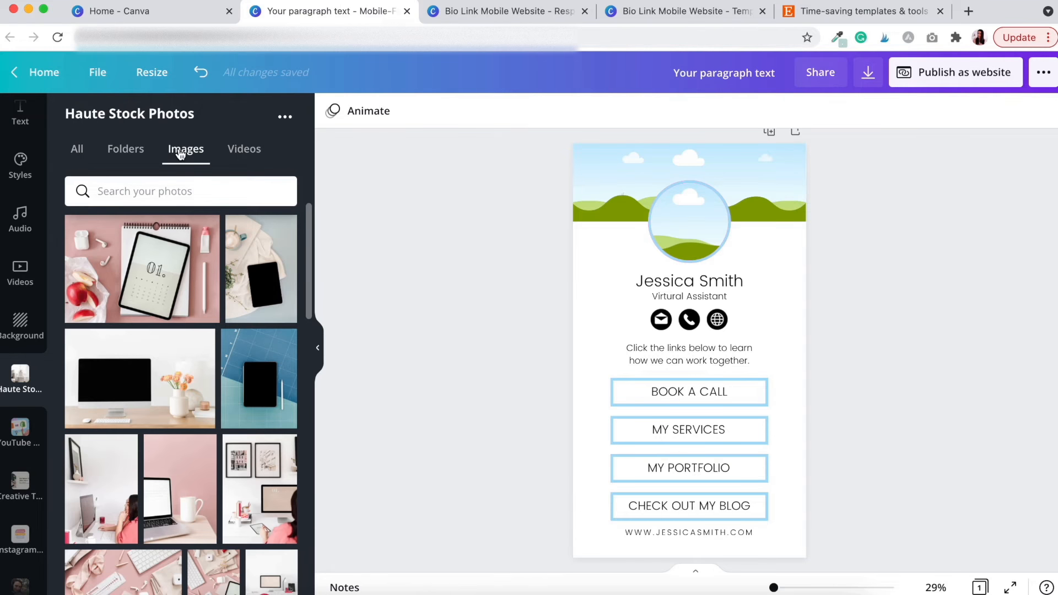
scroll(180, 467, "down", 5)
scroll(180, 467, "down", 10)
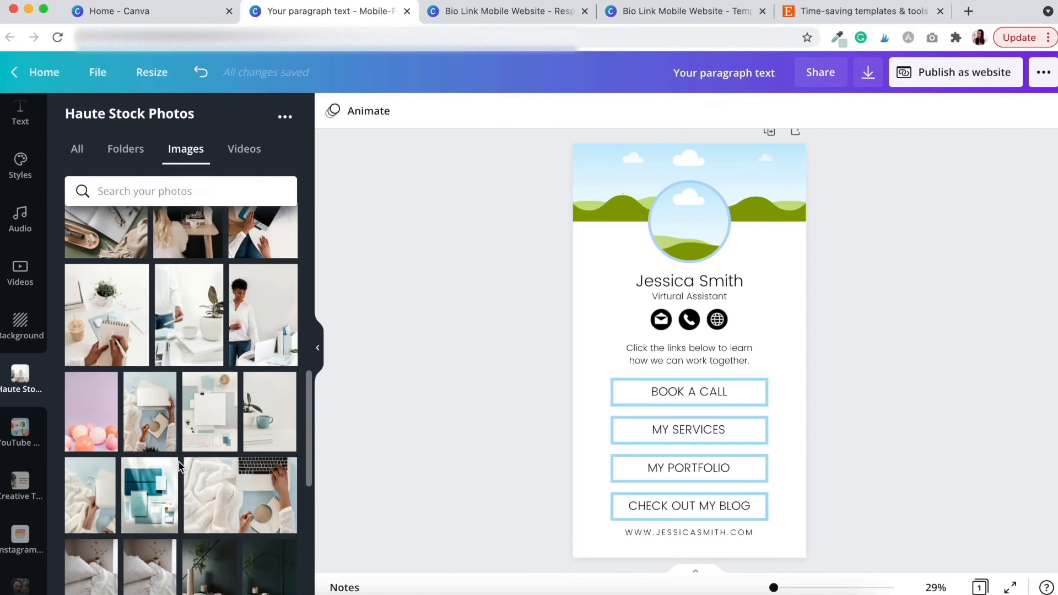
scroll(180, 467, "down", 10)
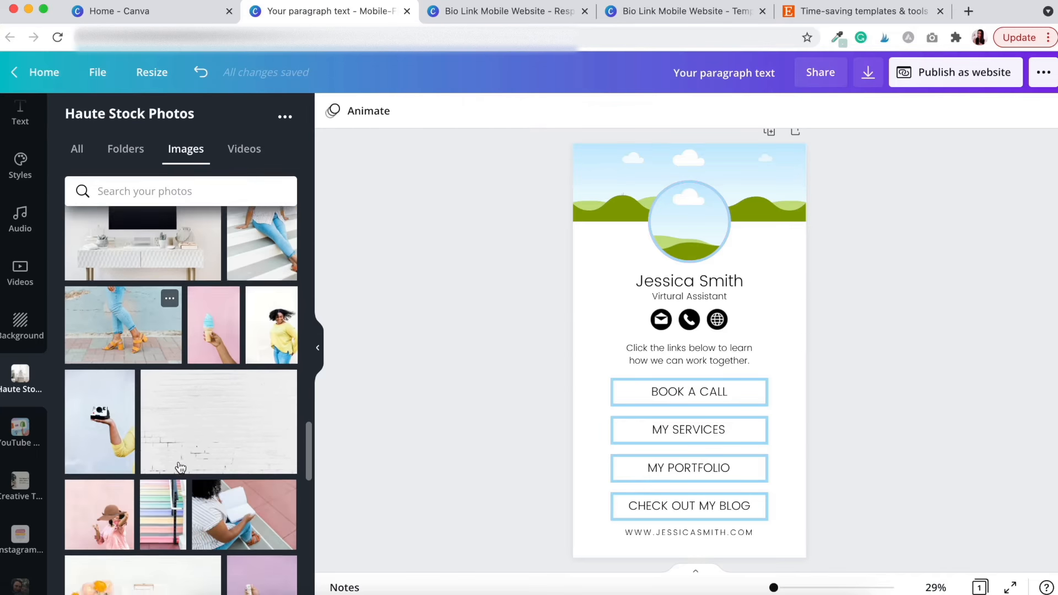
scroll(181, 467, "down", 10)
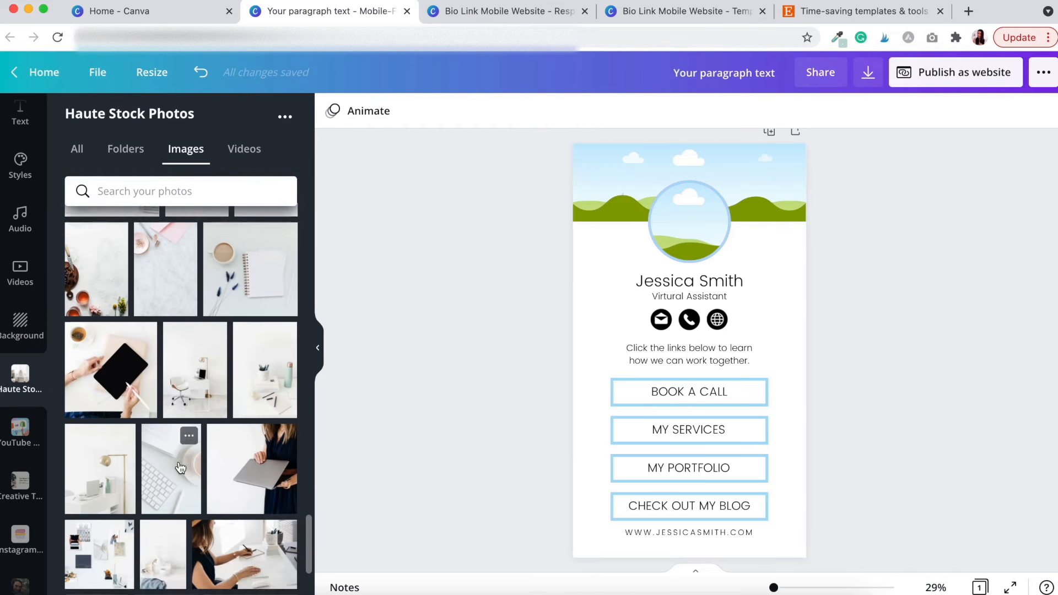
scroll(180, 467, "down", 3)
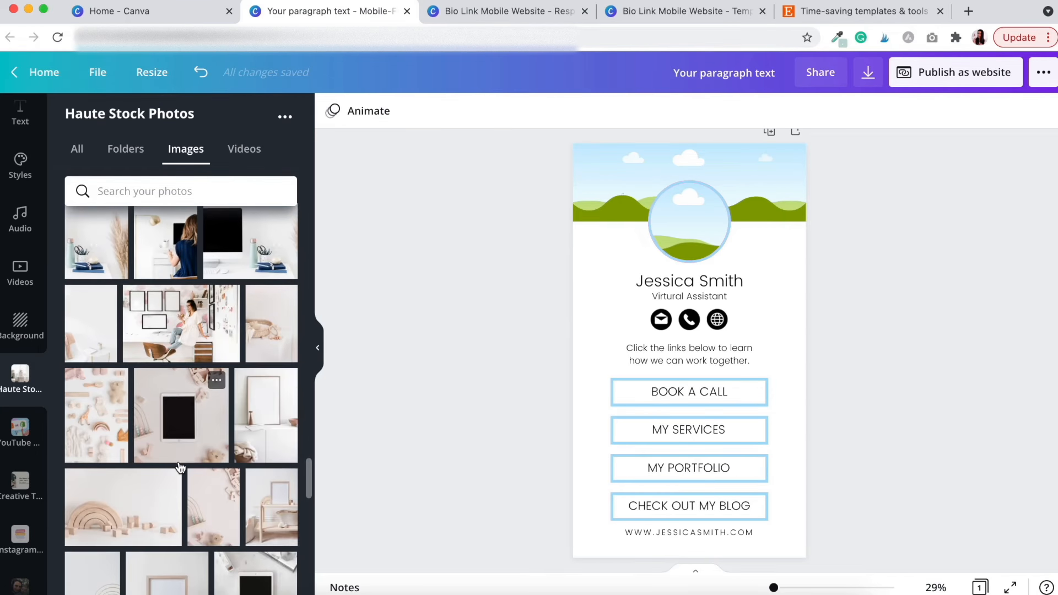
scroll(180, 468, "up", 2)
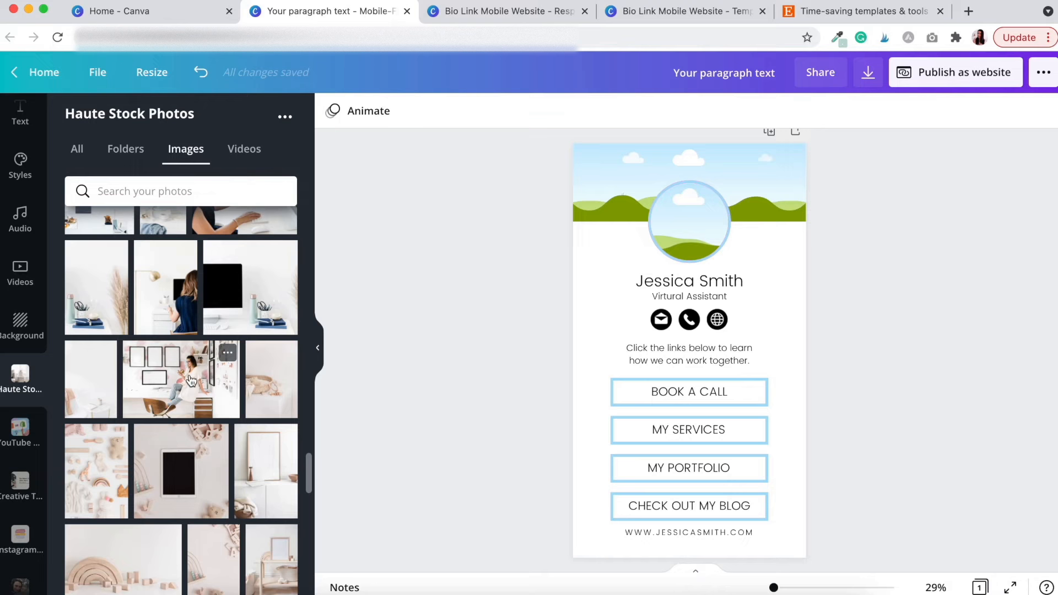
left_click_drag(190, 381, 675, 213)
left_click_drag(773, 587, 788, 588)
scroll(833, 419, "down", 5)
scroll(833, 416, "up", 2)
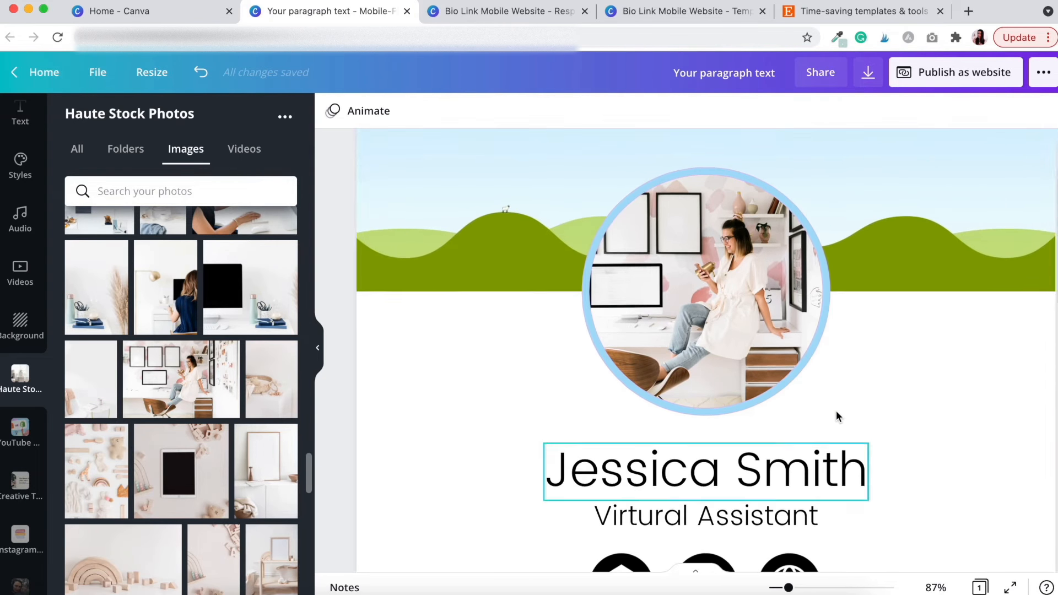
left_click_drag(779, 589, 785, 588)
left_click(684, 284)
double_click(685, 284)
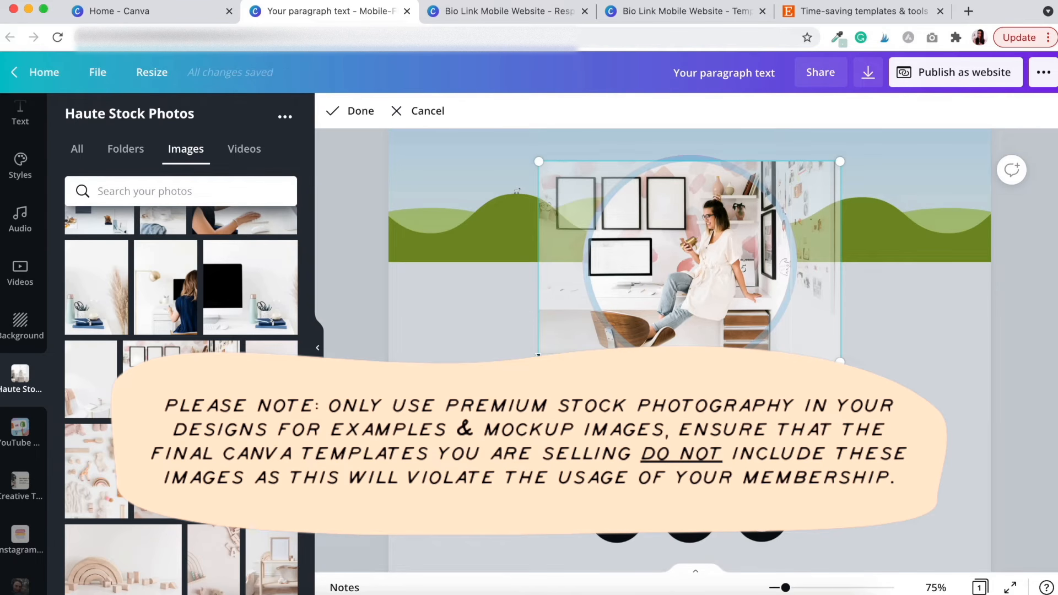
left_click_drag(539, 361, 401, 453)
left_click_drag(623, 259, 660, 226)
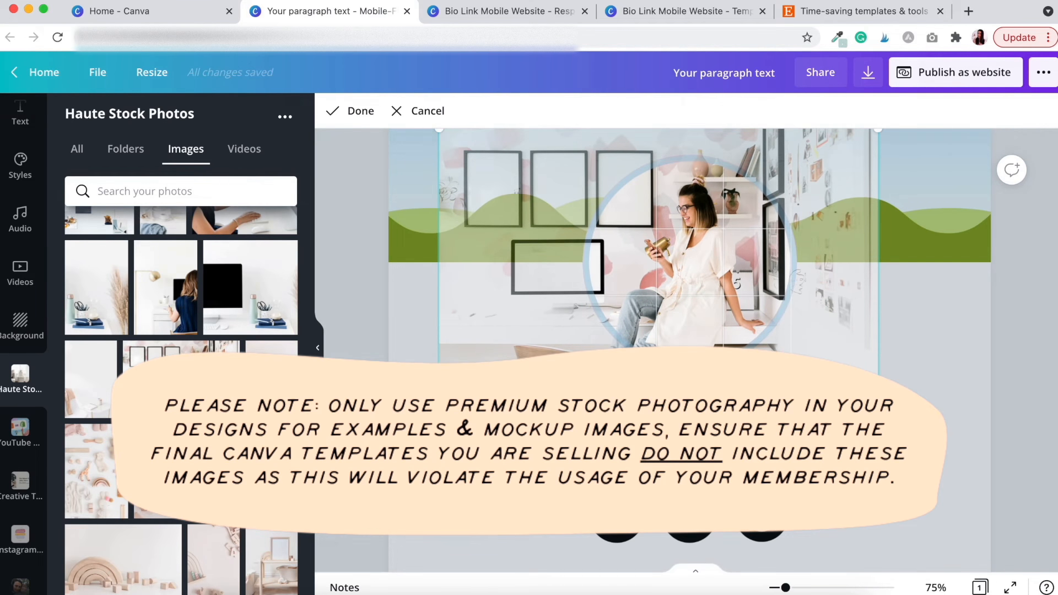
key("Return")
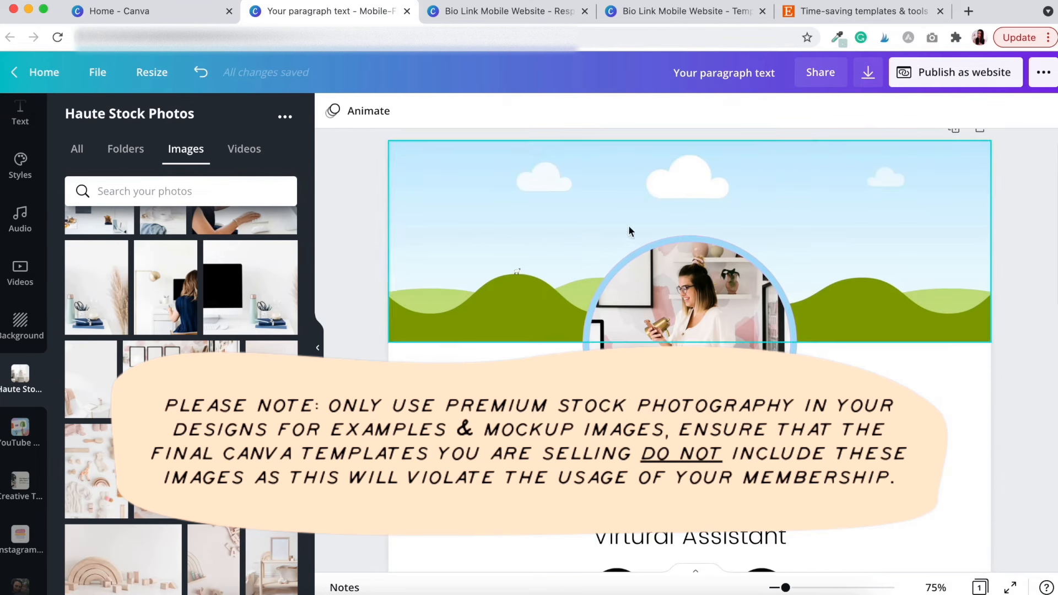
scroll(286, 345, "down", 2)
scroll(258, 435, "down", 6)
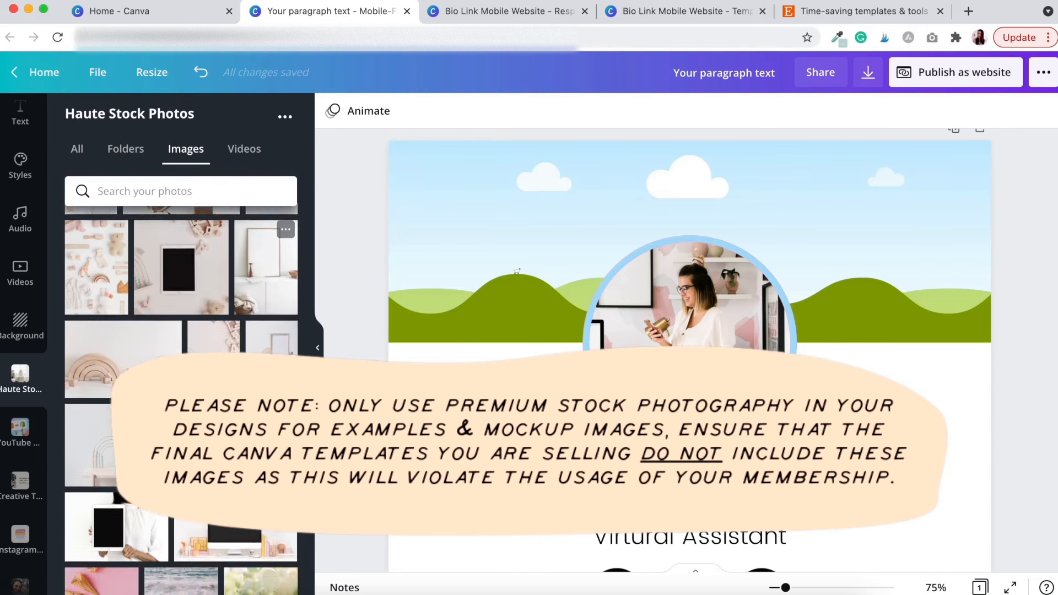
scroll(258, 435, "down", 5)
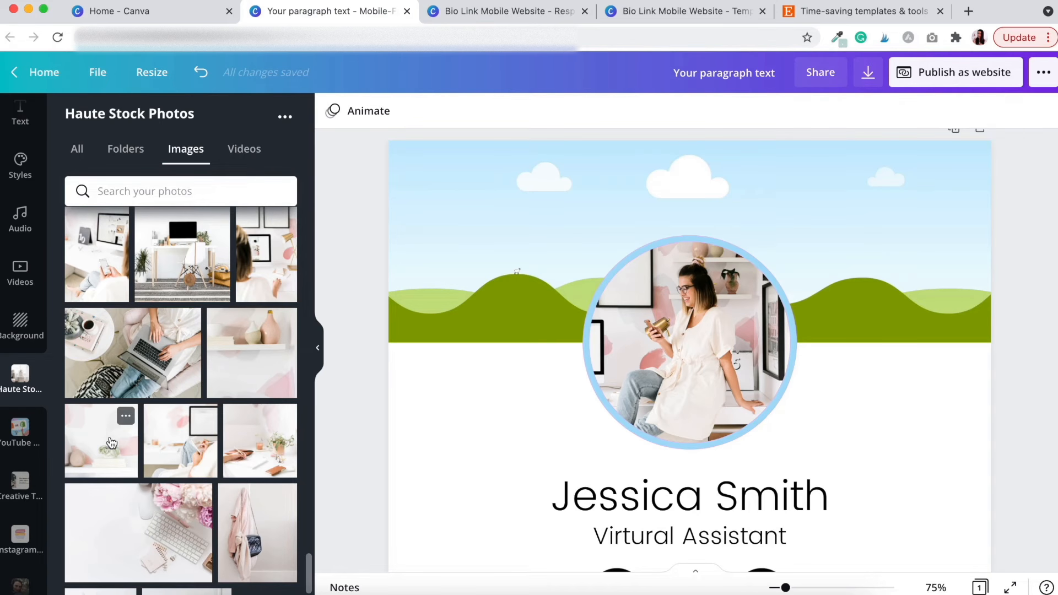
Drop the pink vase and air plant photo into the header, crop and reposition it, then fit the page
left_click_drag(99, 443, 437, 165)
double_click(838, 214)
left_click_drag(849, 259, 850, 171)
left_click_drag(872, 252, 872, 211)
left_click(902, 285)
double_click(888, 280)
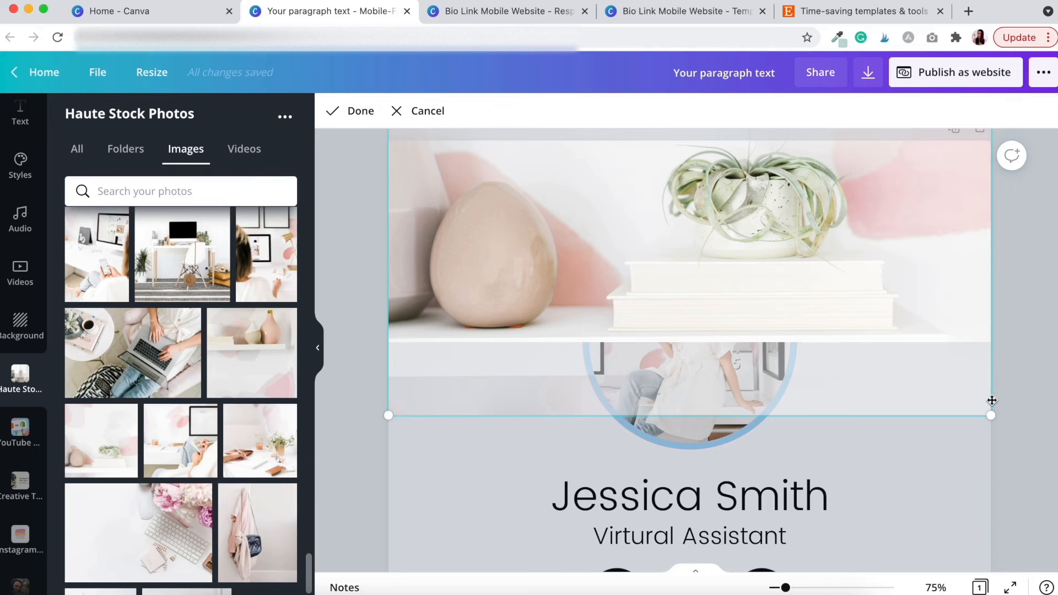
left_click_drag(990, 418, 1047, 473)
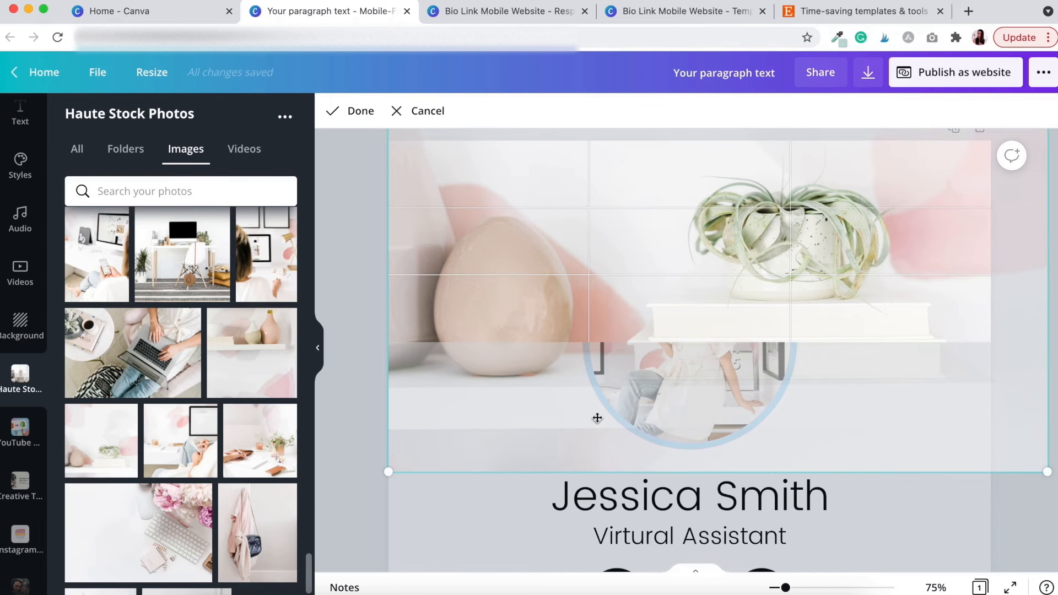
left_click_drag(534, 231, 566, 192)
left_click(361, 263)
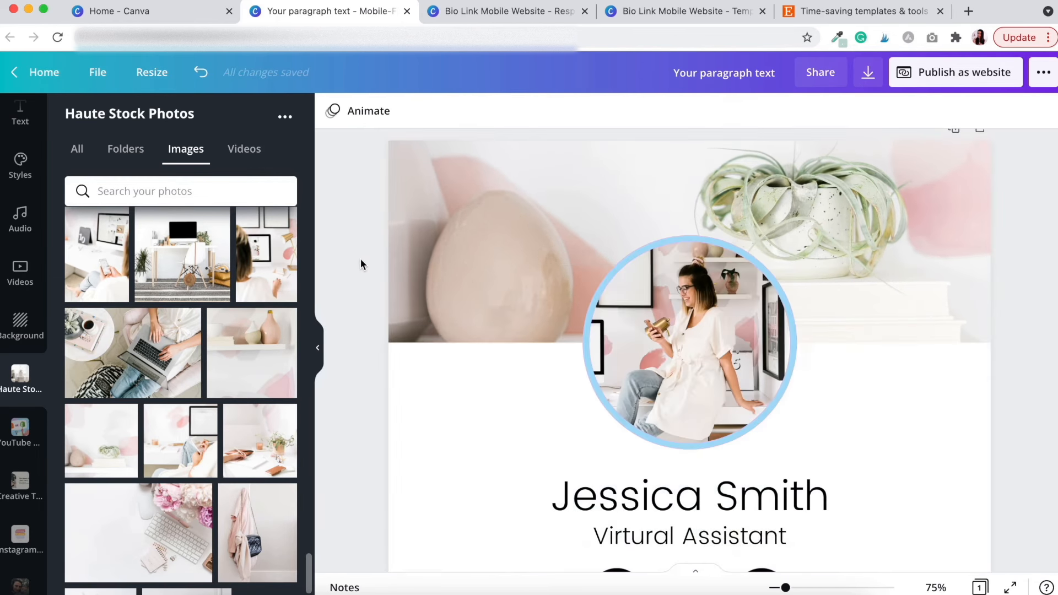
left_click(934, 587)
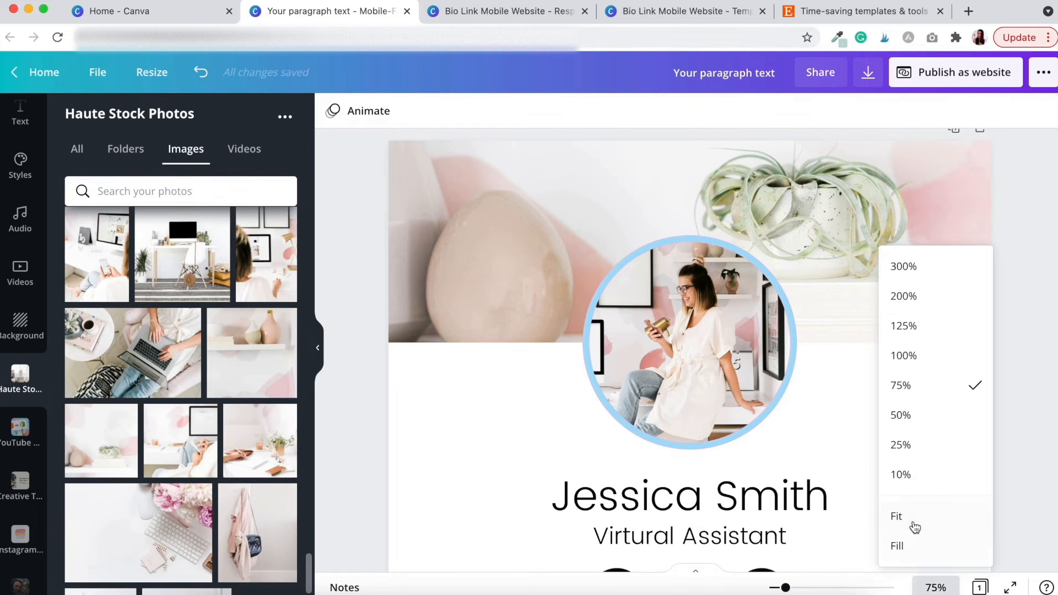
left_click(913, 523)
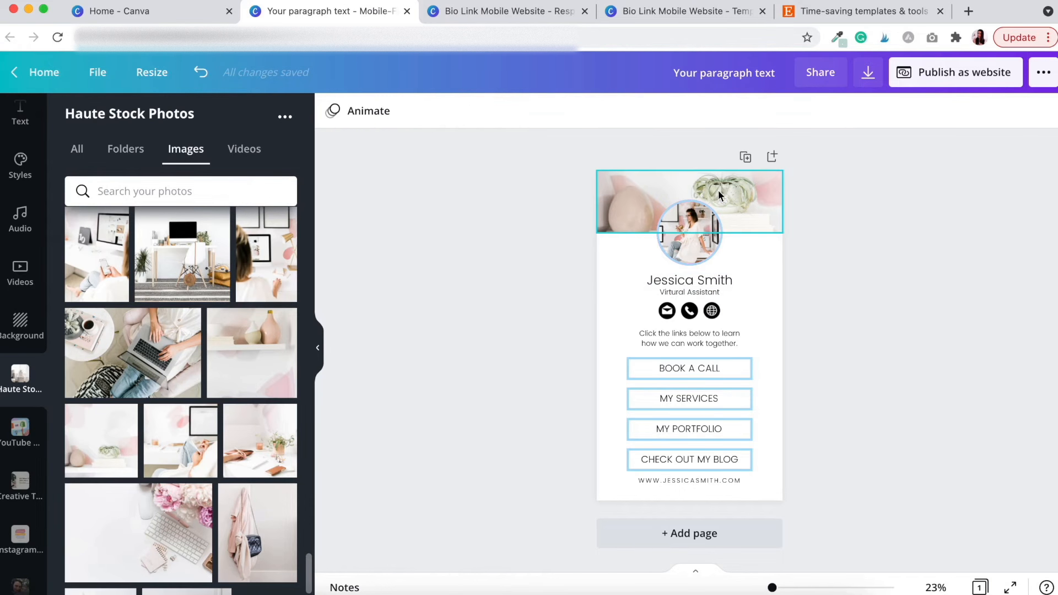
Open the profile photo ring's colour panel and scroll down to the saved palettes
left_click(677, 204)
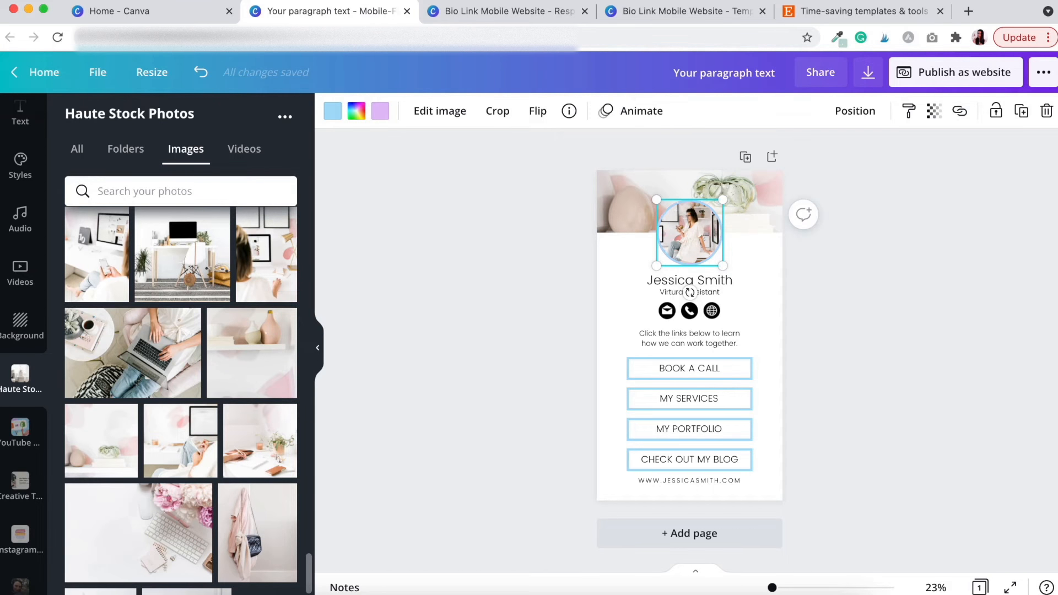
left_click(334, 110)
scroll(183, 360, "down", 5)
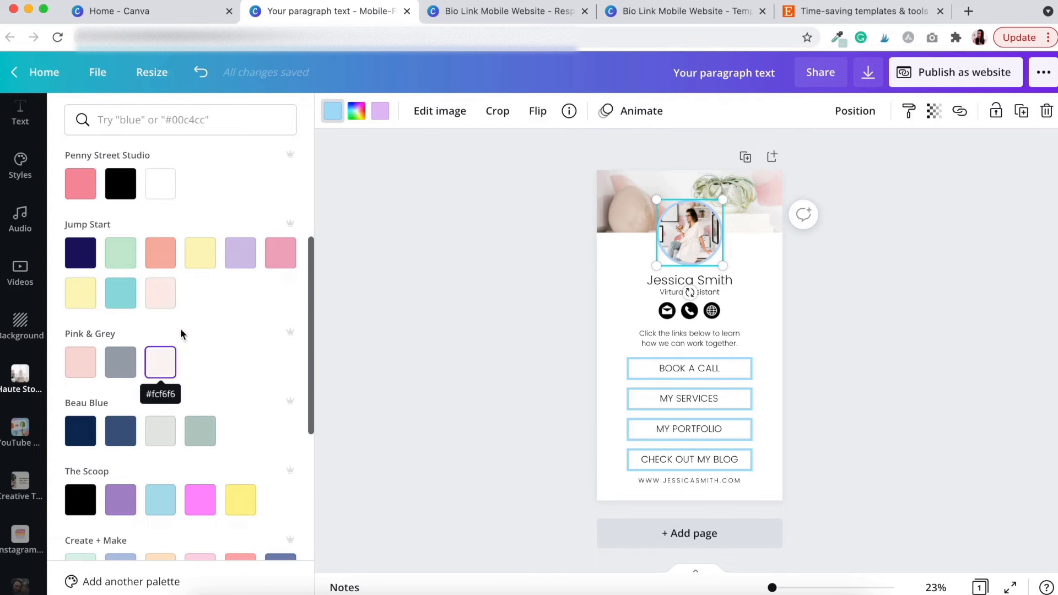
Recolour both profile frame colours to the Pink & Grey soft pink
left_click(83, 368)
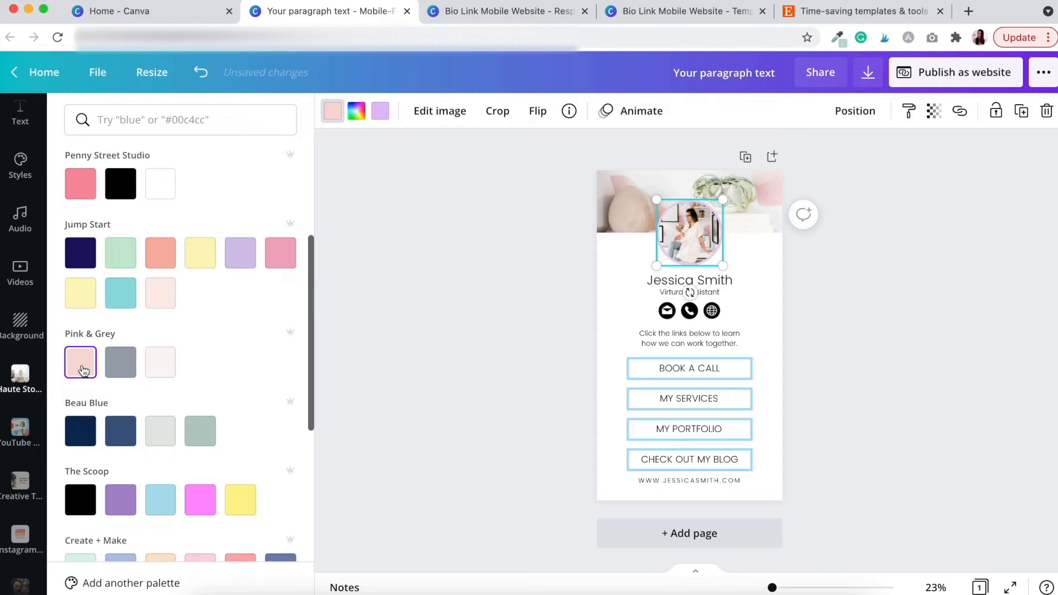
left_click(380, 111)
left_click(81, 362)
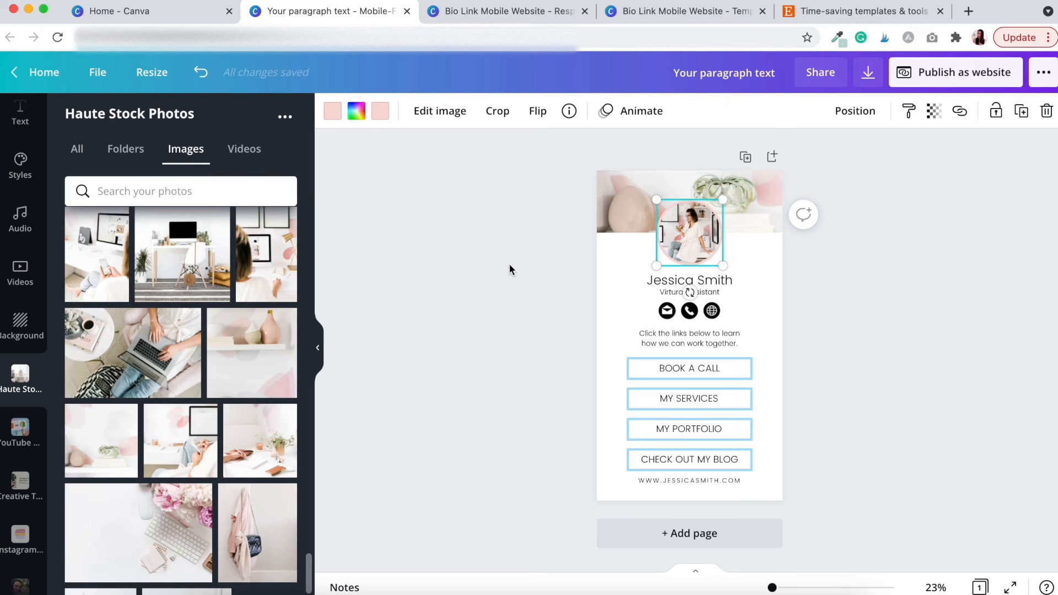
left_click(509, 266)
Give the page background the pale Pink & Grey blush colour
left_click(624, 262)
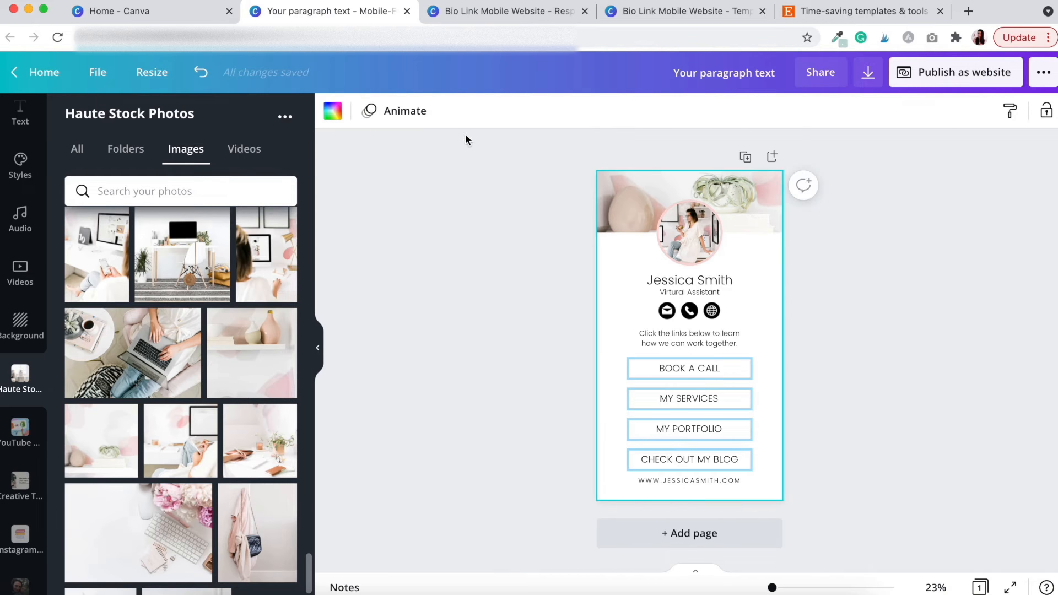
left_click(333, 110)
scroll(138, 413, "down", 4)
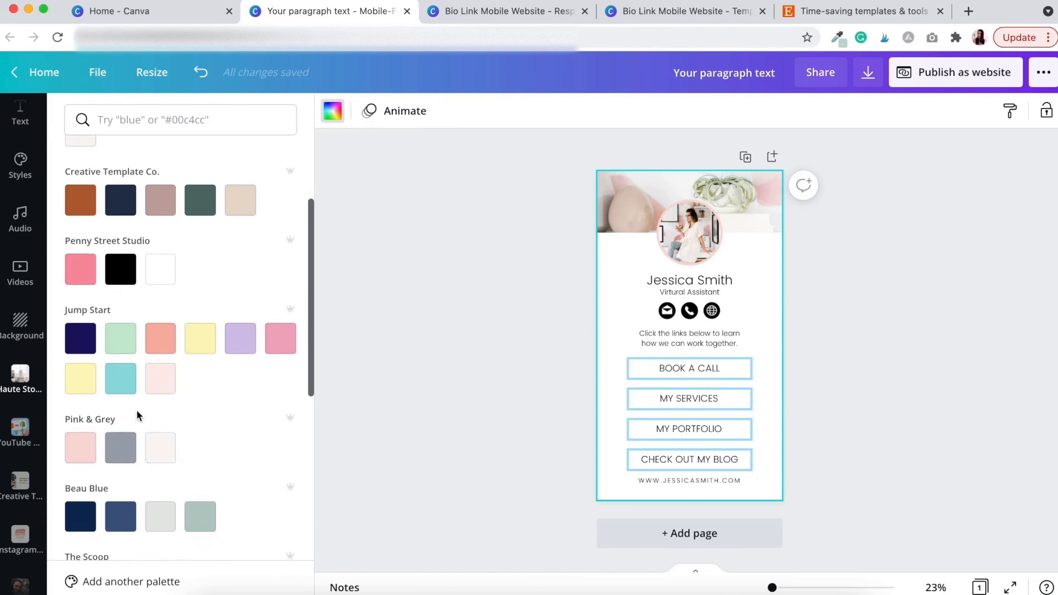
left_click(152, 448)
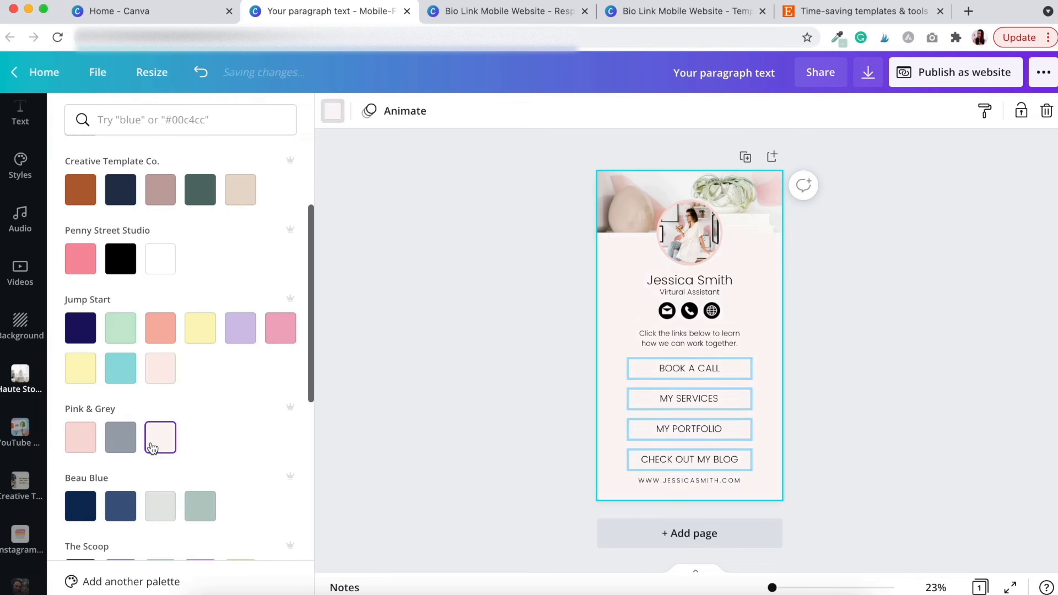
left_click(467, 318)
left_click(468, 317)
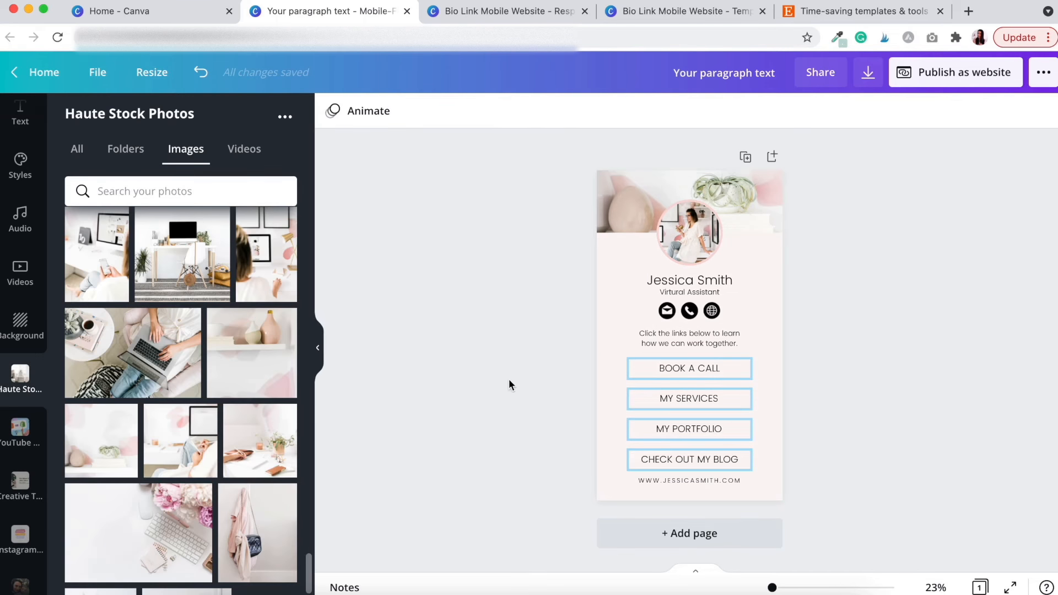
Make the BOOK A CALL outline soft pink and apply it to all matching outlines with Change all
left_click(646, 361)
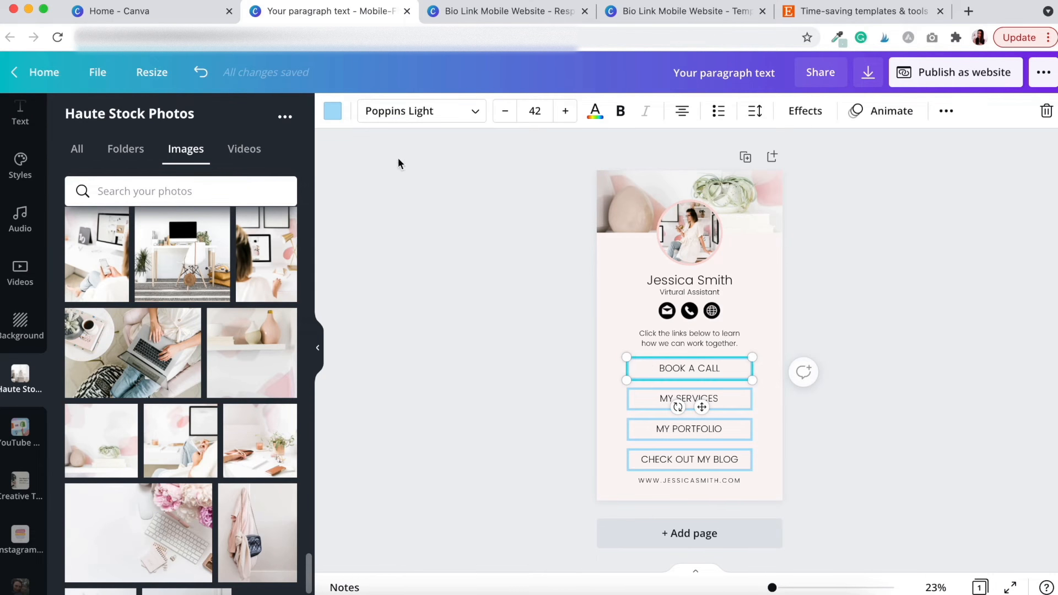
left_click(332, 112)
scroll(188, 297, "down", 5)
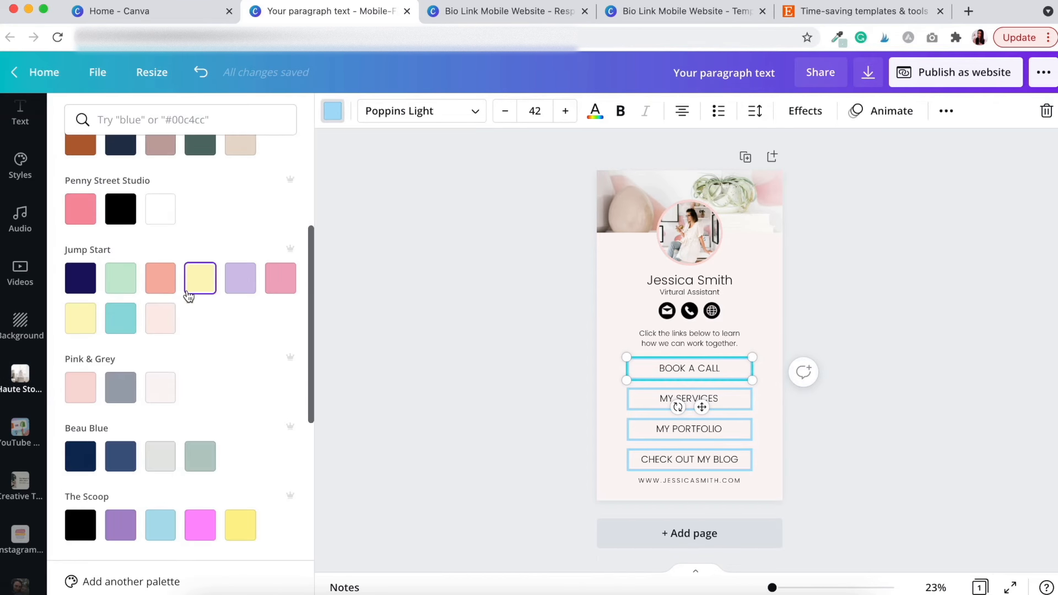
left_click(85, 393)
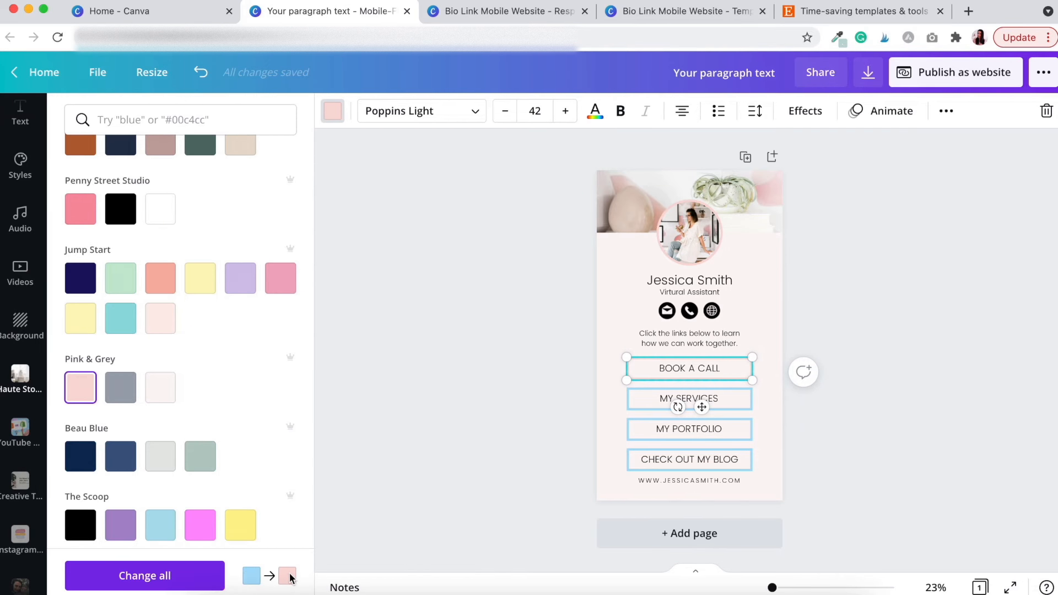
left_click(150, 578)
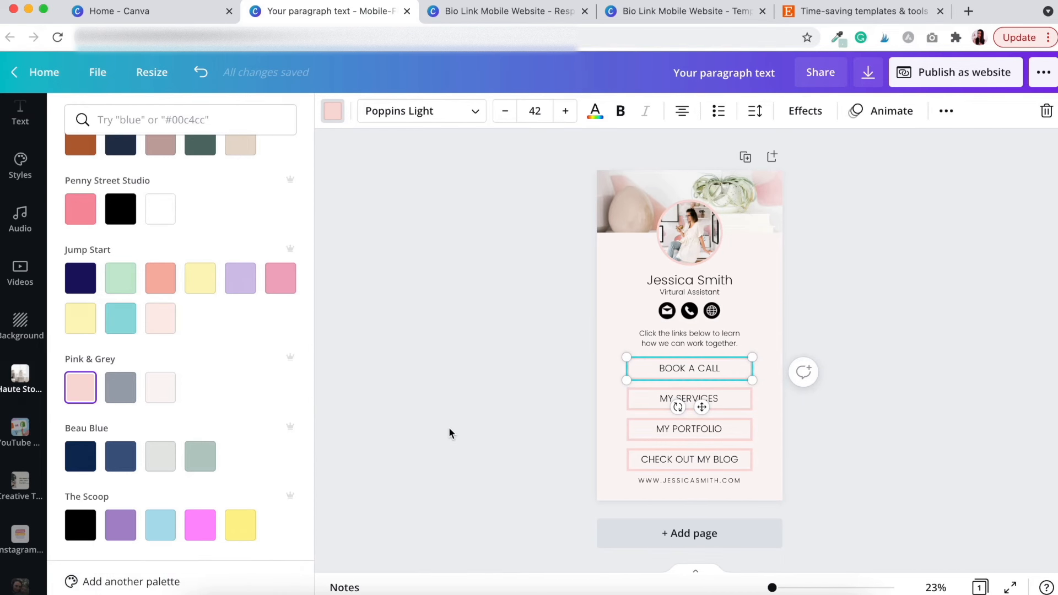
left_click(449, 432)
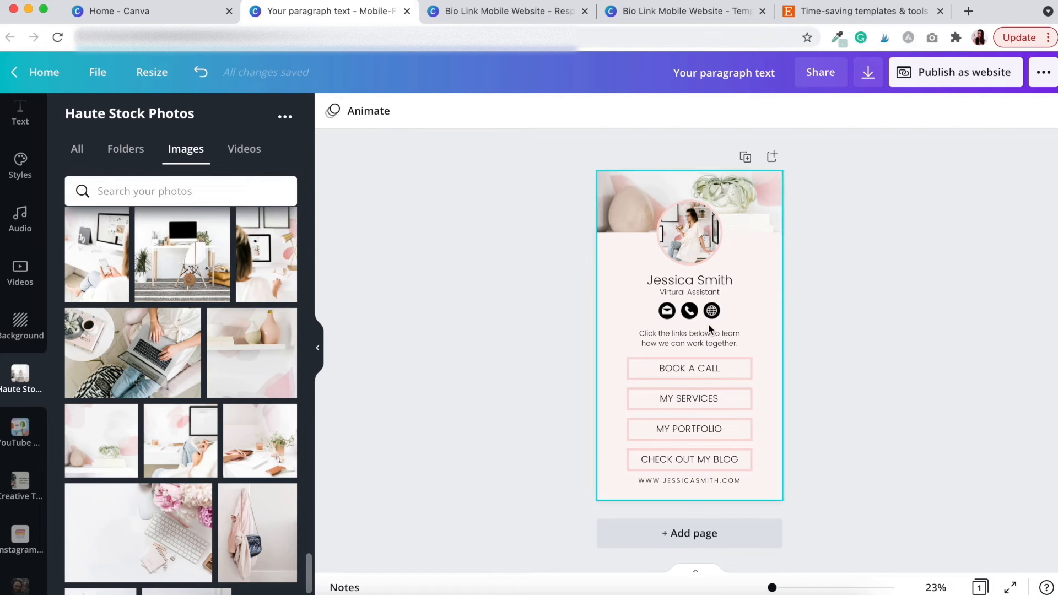
Set the name heading to Playfair Display Black, size 64, nudged slightly upward
left_click(696, 279)
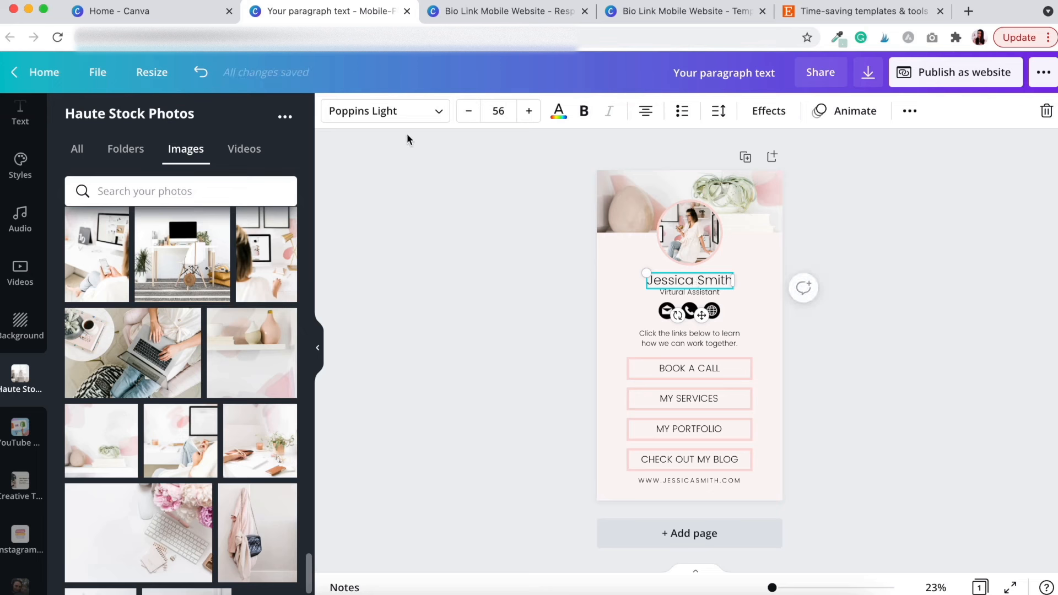
left_click(436, 112)
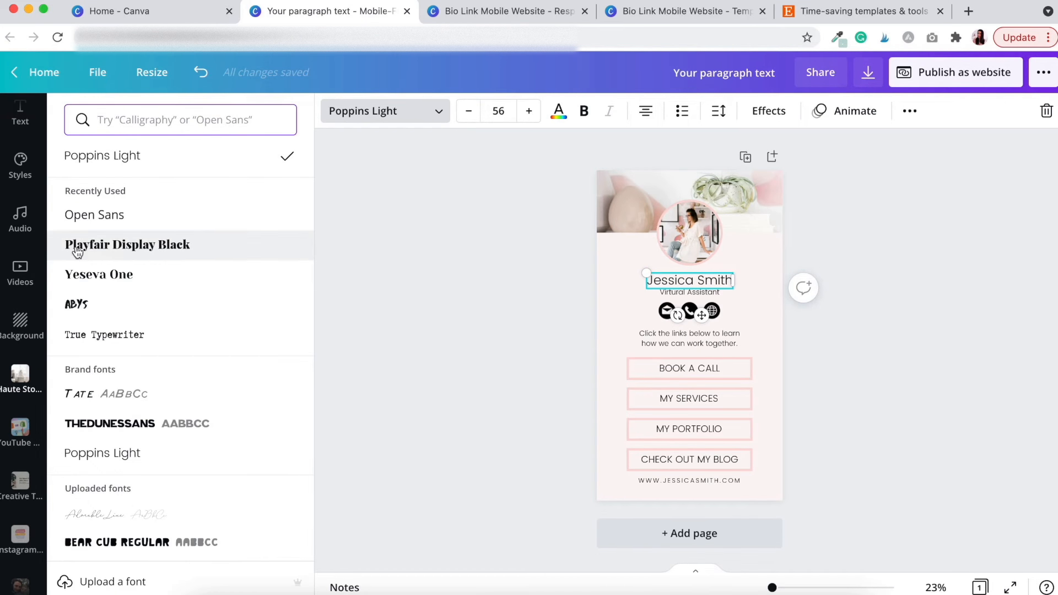
left_click(146, 251)
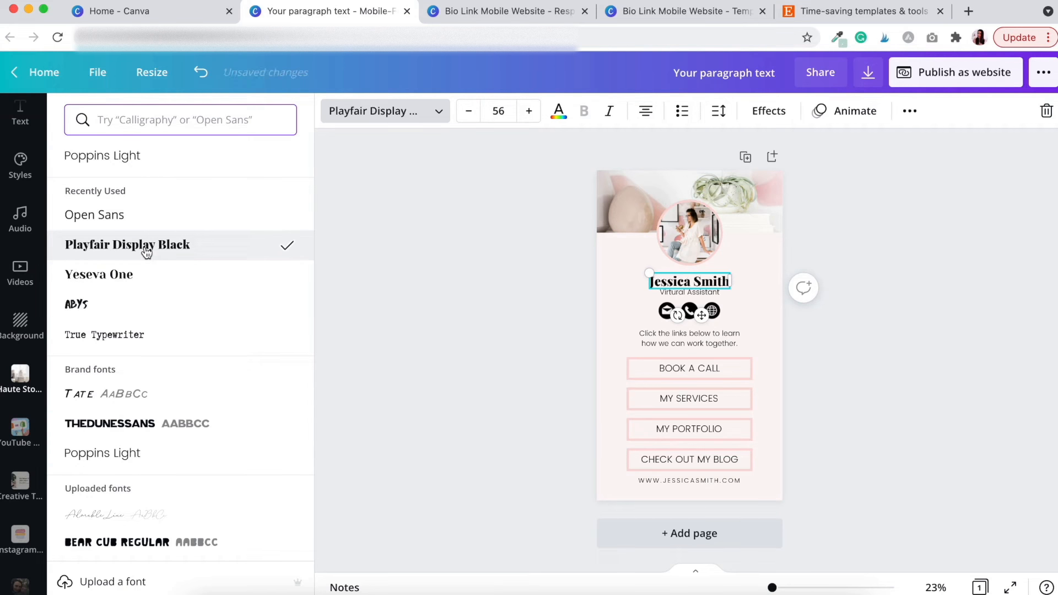
left_click(507, 113)
left_click(514, 324)
left_click_drag(703, 318, 704, 316)
left_click(872, 334)
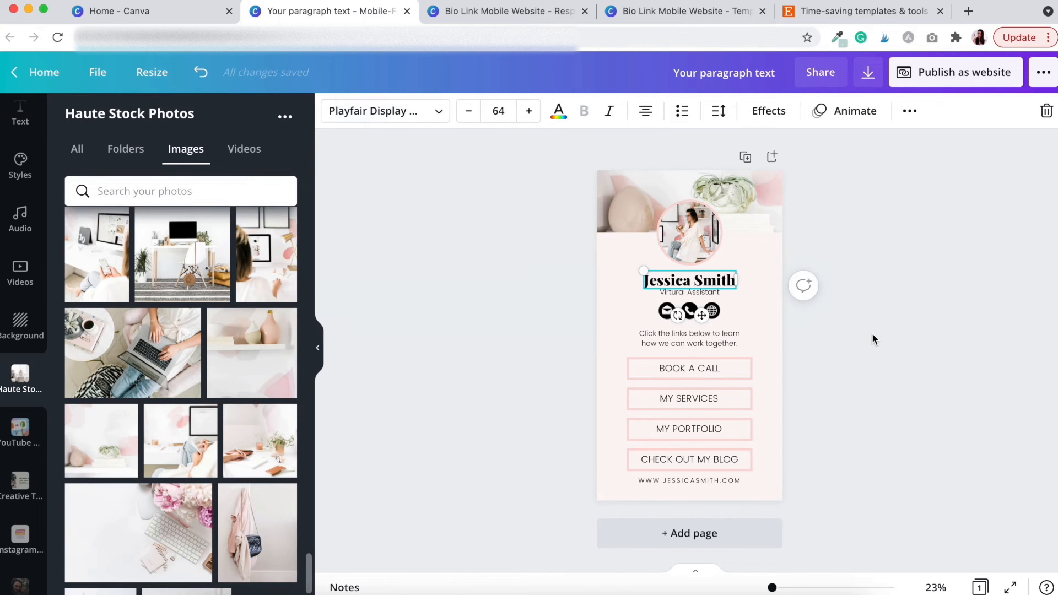
left_click(872, 335)
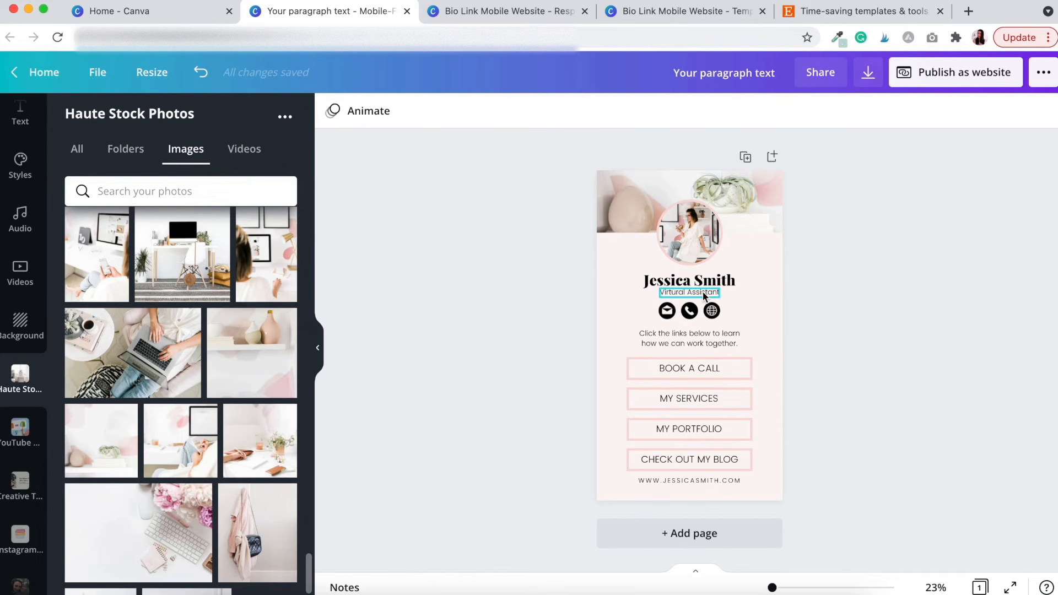
left_click(674, 295)
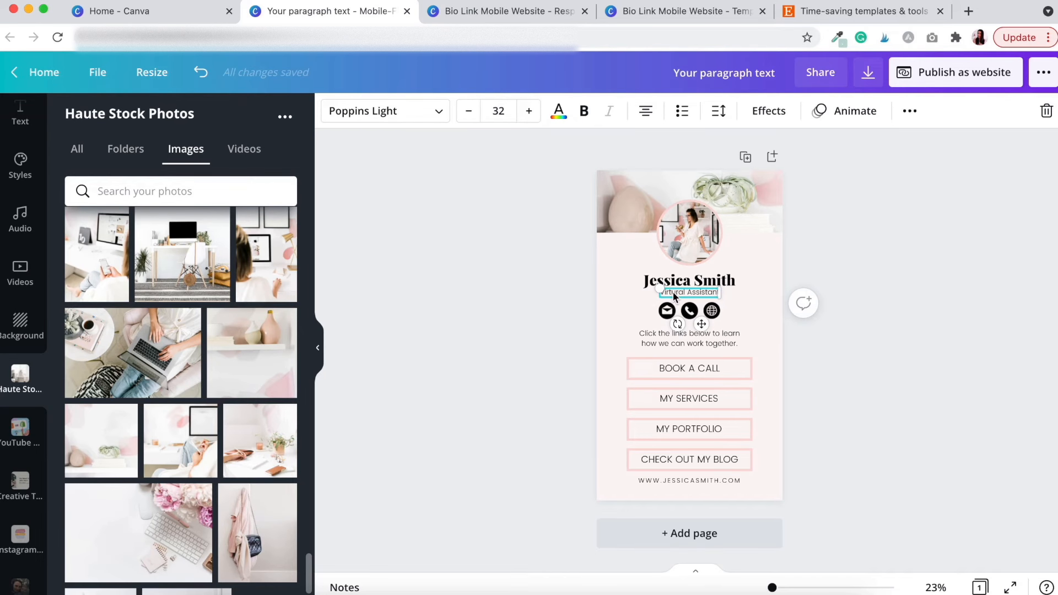
left_click(551, 371)
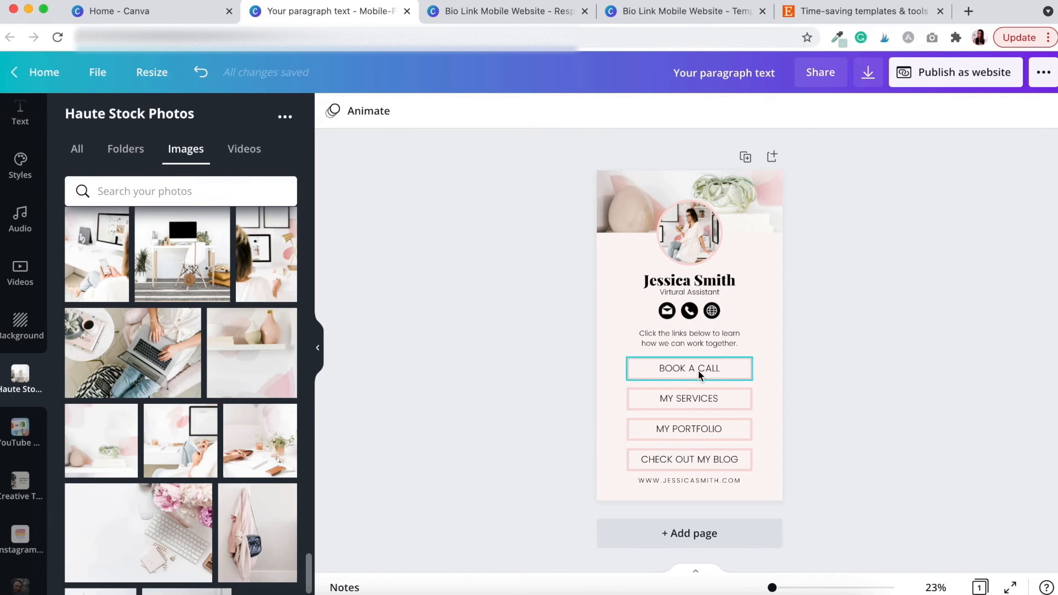
Apply Poppins Bold to the BOOK A CALL label and widen its box to fit one line
left_click(670, 368)
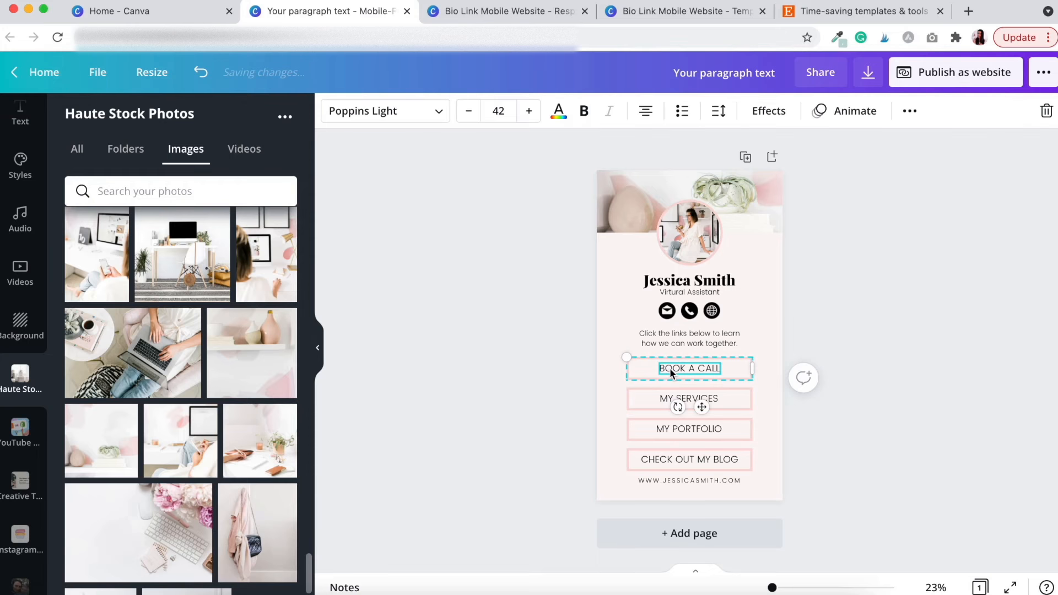
left_click(447, 113)
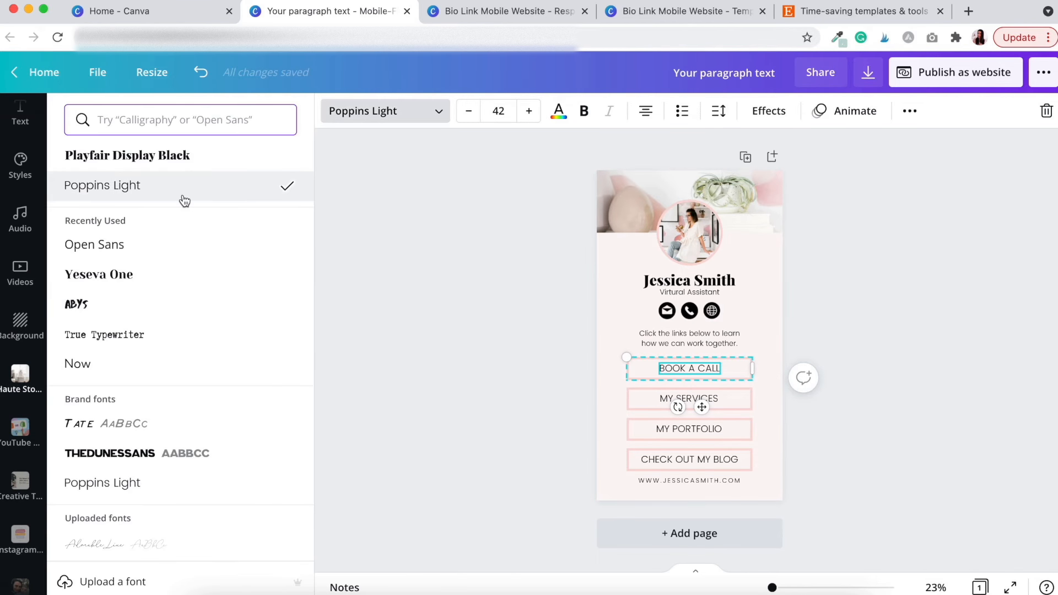
left_click(189, 125)
left_click(101, 208)
left_click(105, 215)
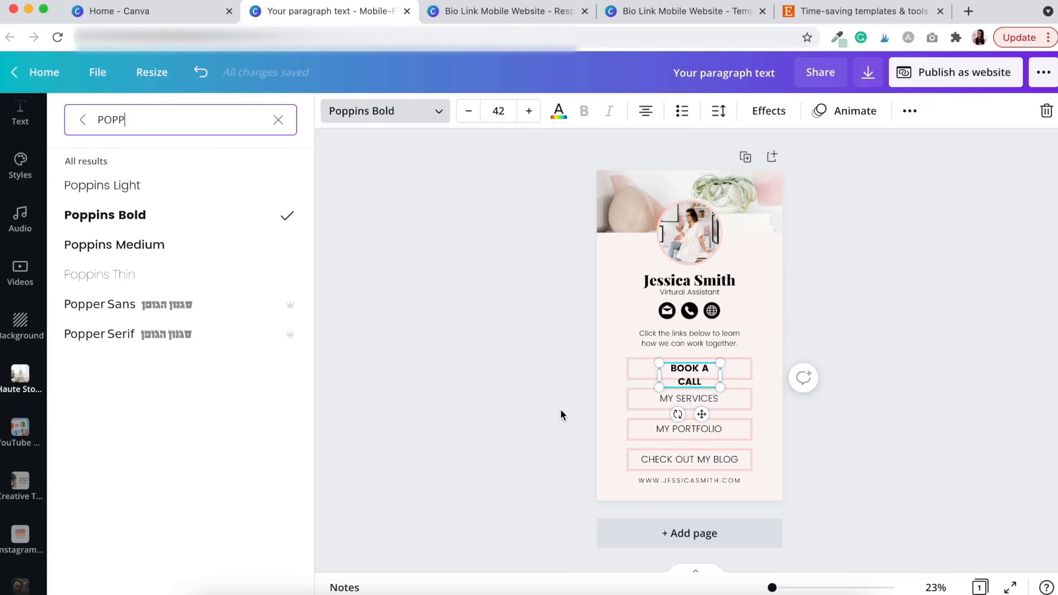
left_click(531, 409)
left_click(634, 395)
left_click(673, 379)
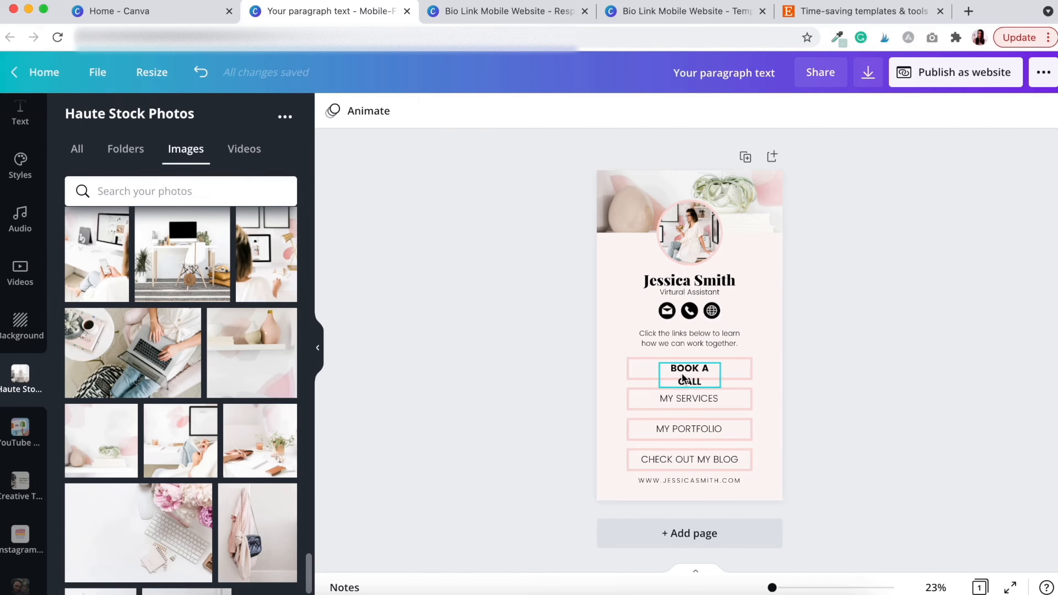
left_click_drag(674, 379, 742, 374)
left_click(827, 402)
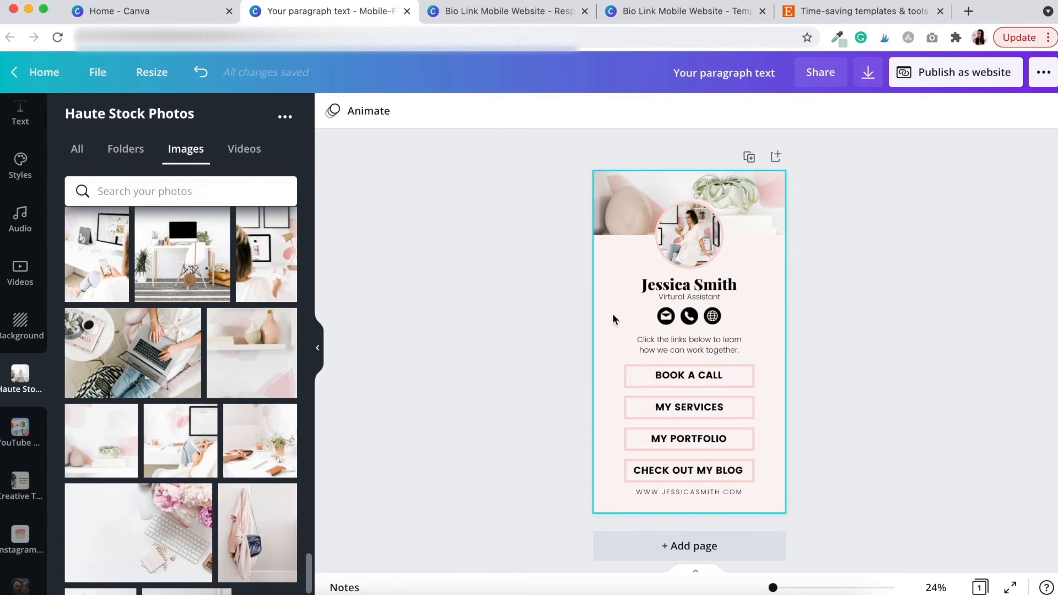
Turn all black contact icons grey, then switch to the Bio Link Mobile Website template
left_click(664, 316)
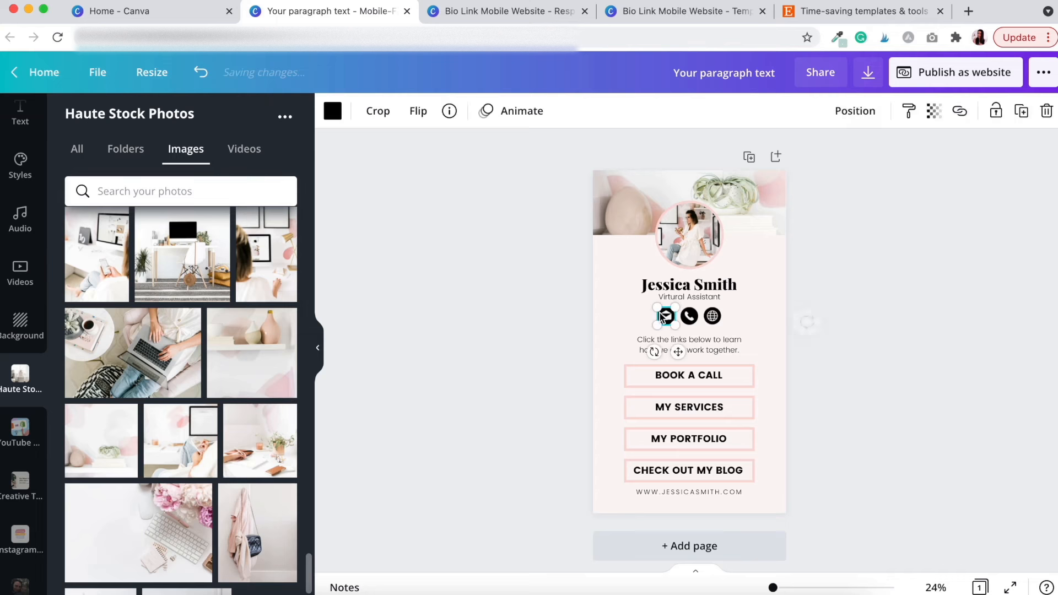
left_click(333, 112)
scroll(137, 381, "down", 5)
left_click(121, 377)
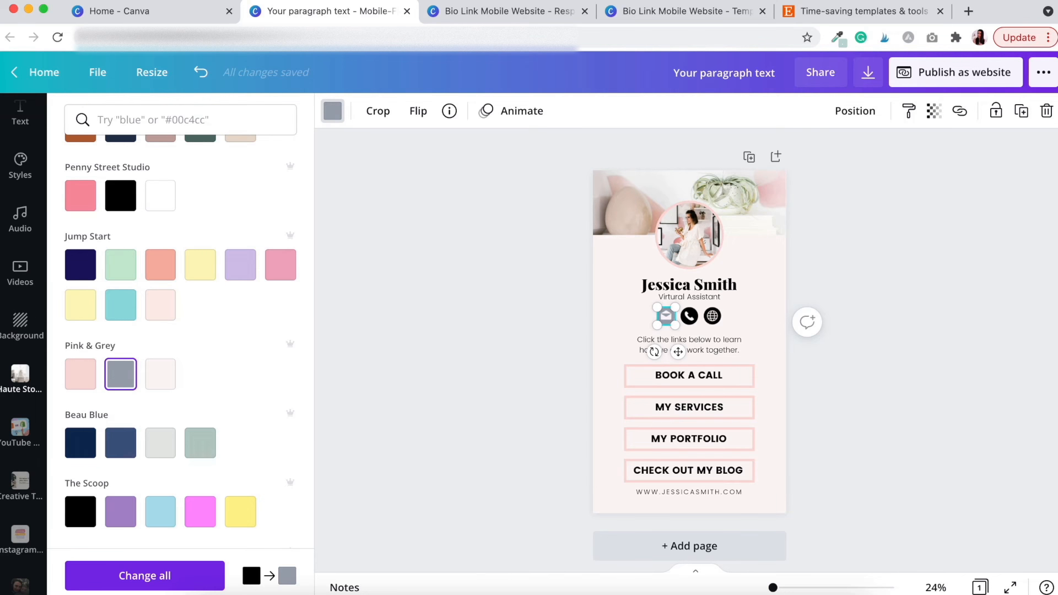
left_click(181, 575)
left_click(501, 385)
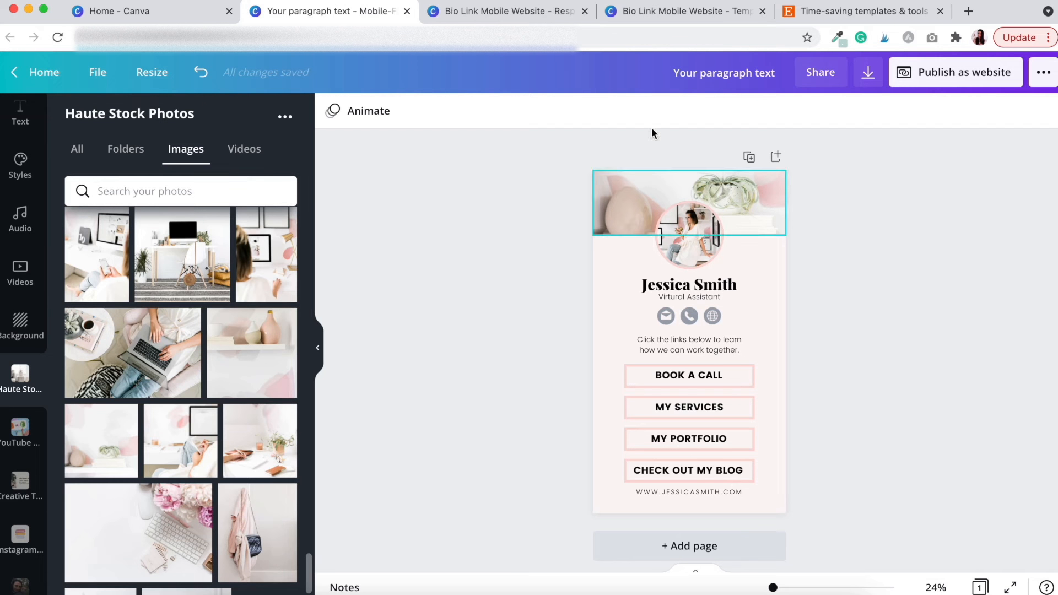
left_click(535, 18)
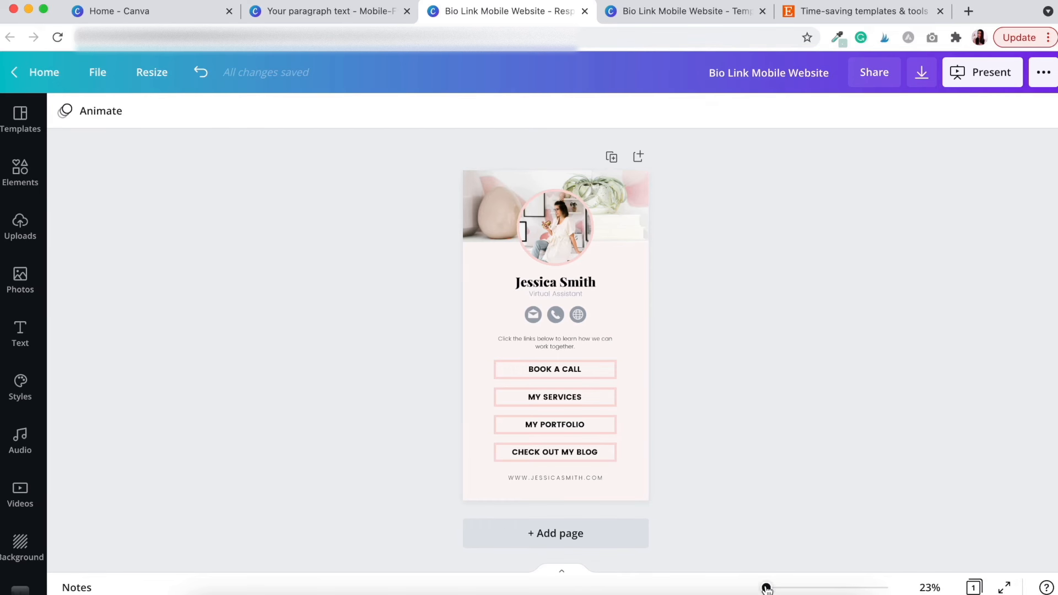
Zoom in on the original template, then return to the 'Your paragraph text' design
left_click_drag(766, 588, 768, 589)
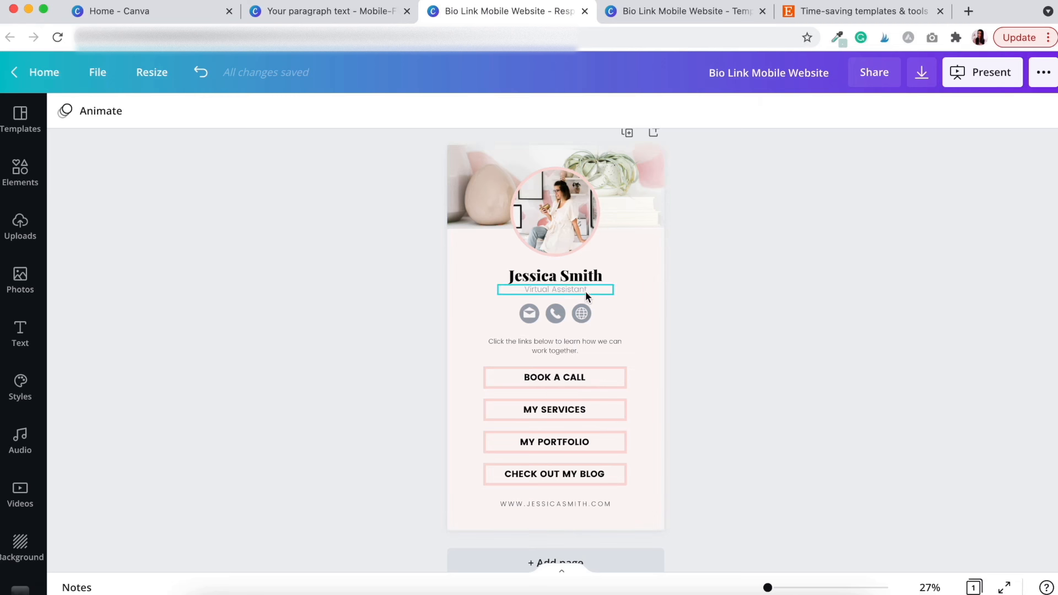
left_click(309, 11)
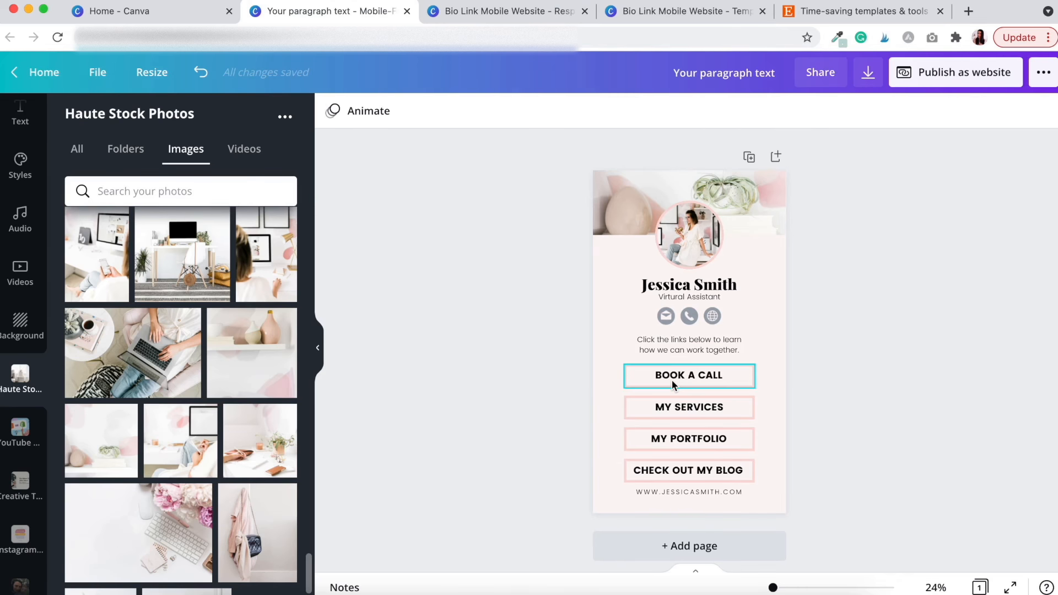
Reduce the BOOK A CALL and MY SERVICES button labels from size 42 to 40
left_click(686, 377)
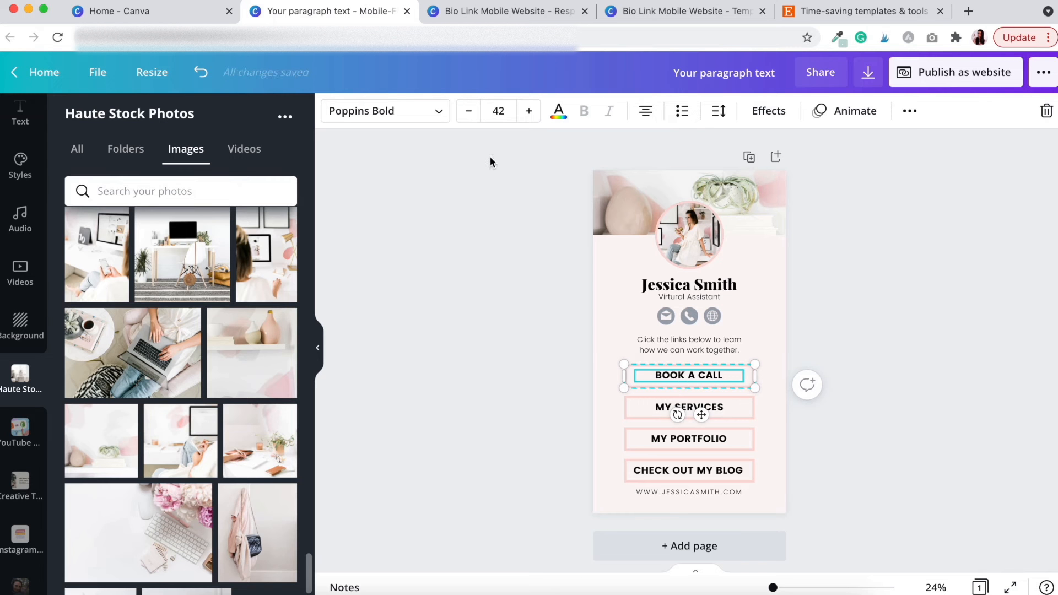
left_click(469, 113)
left_click(469, 113)
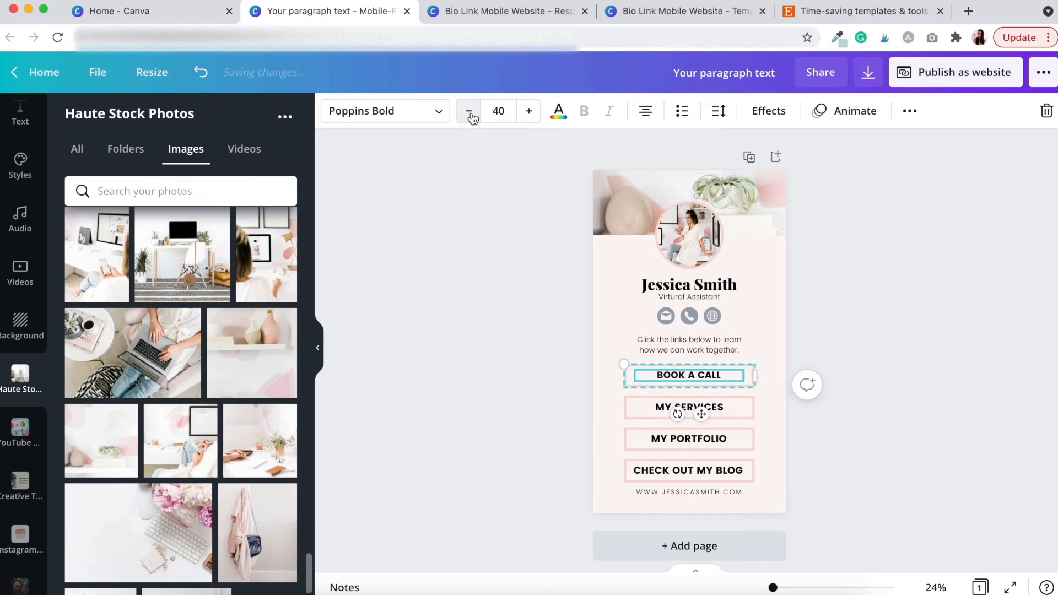
left_click(663, 409)
left_click(468, 111)
left_click(468, 111)
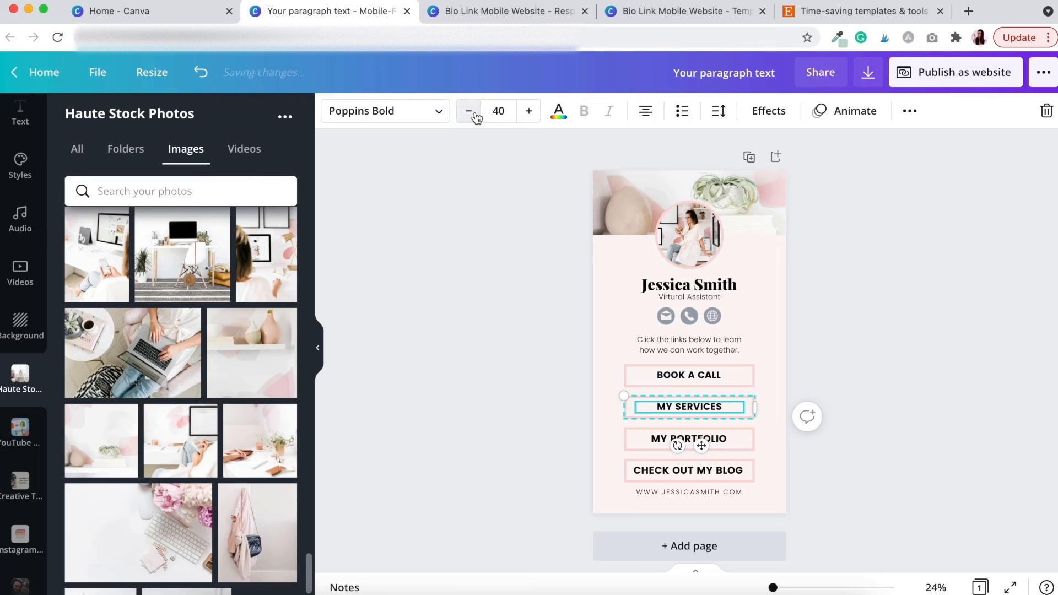
left_click(673, 470)
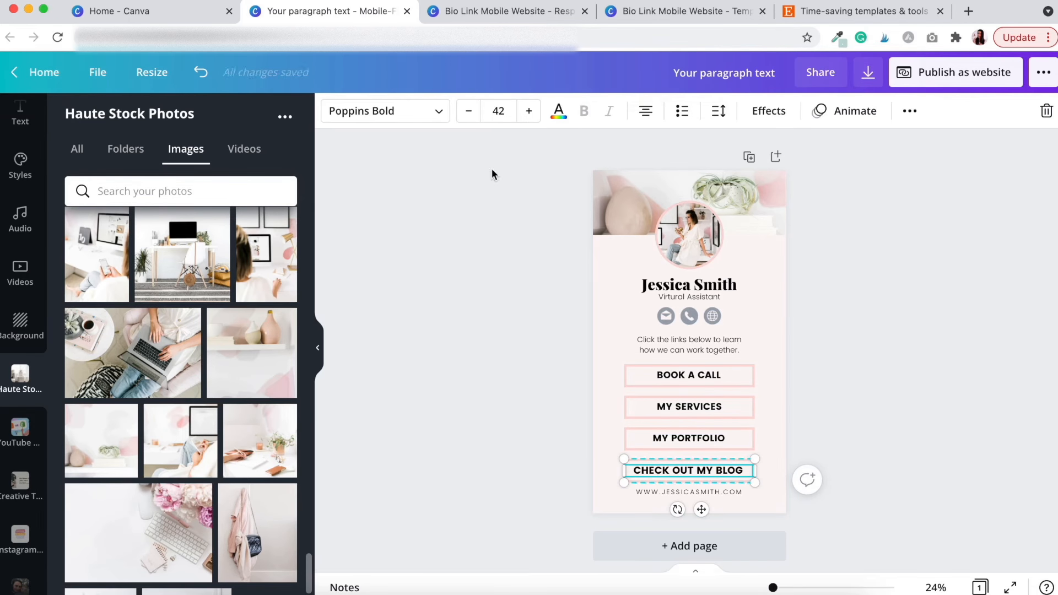
left_click(675, 309)
Change the subtitle under the name to a lighter grey text colour
left_click(685, 297)
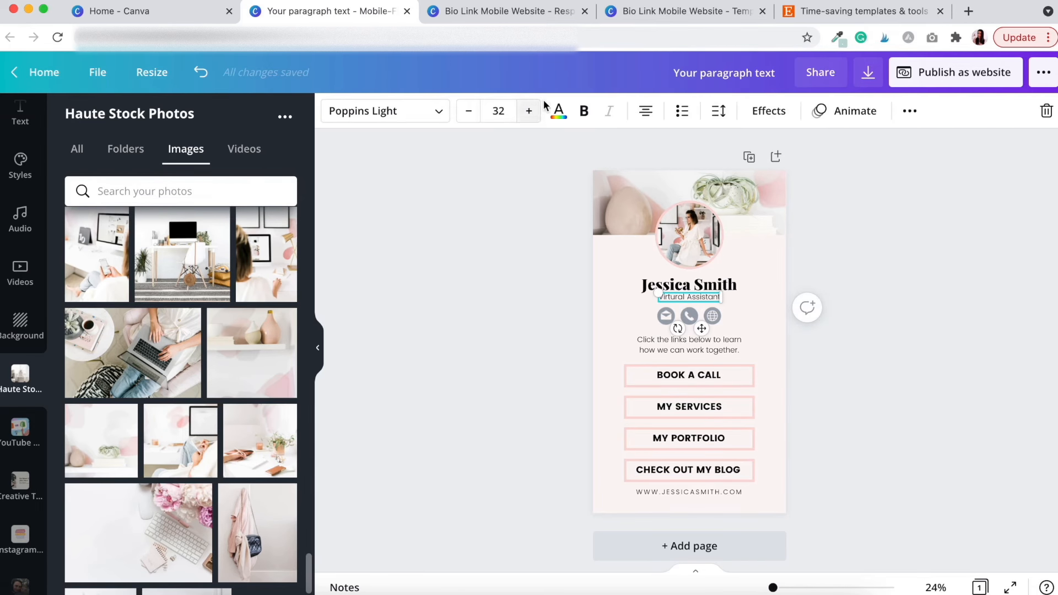
left_click(558, 111)
left_click(475, 305)
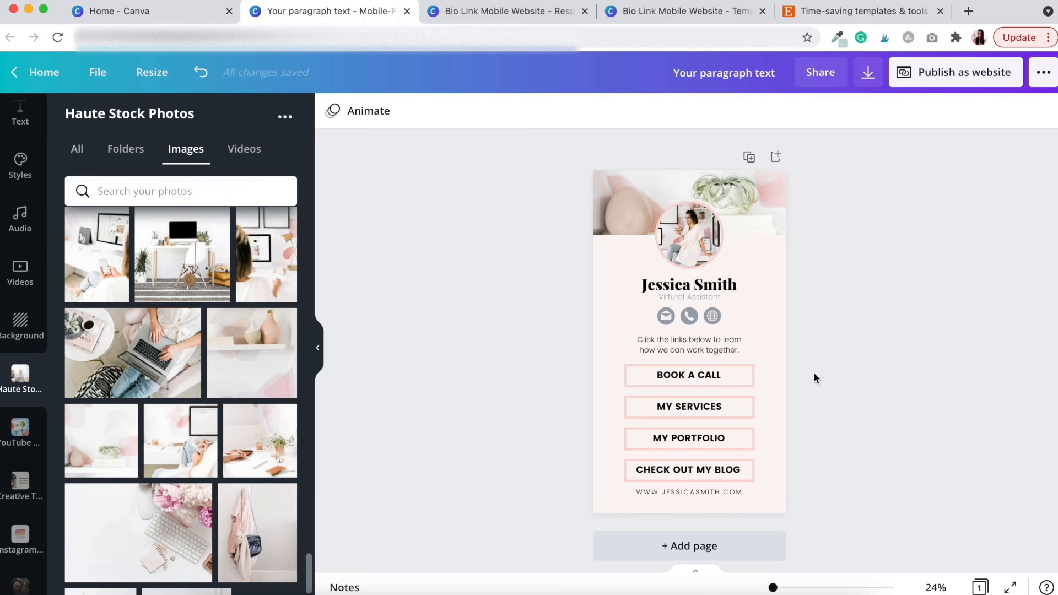
Link the email icon to the contact's e-mail address
left_click(664, 319)
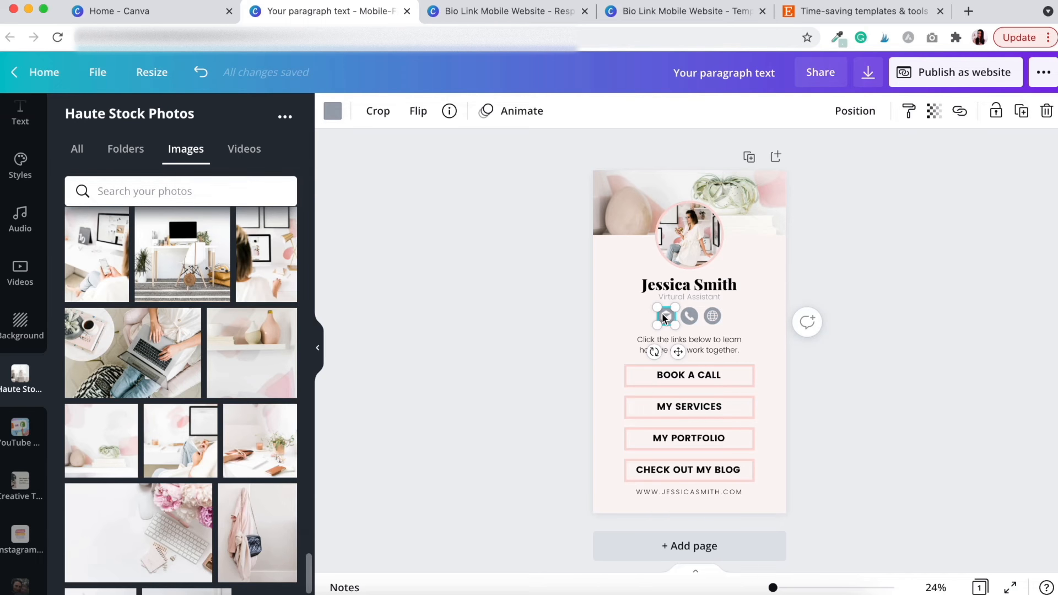
left_click(960, 111)
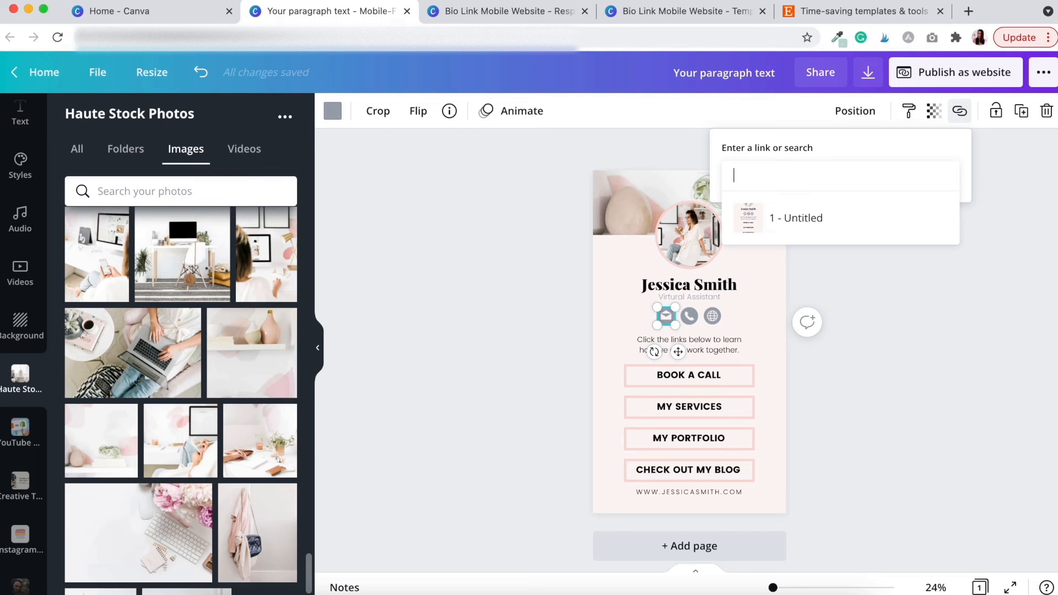
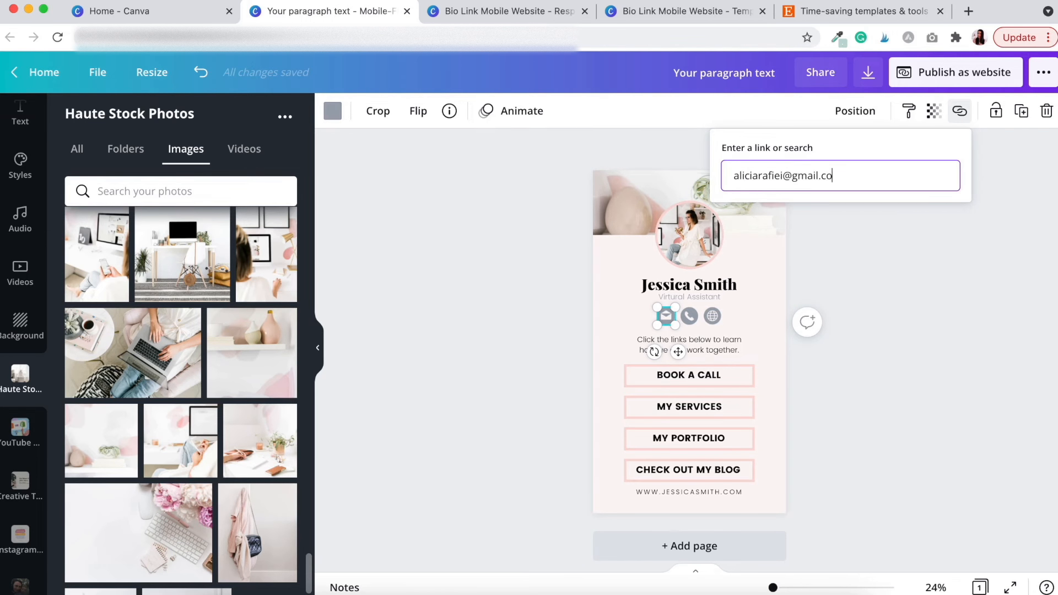
key("Return")
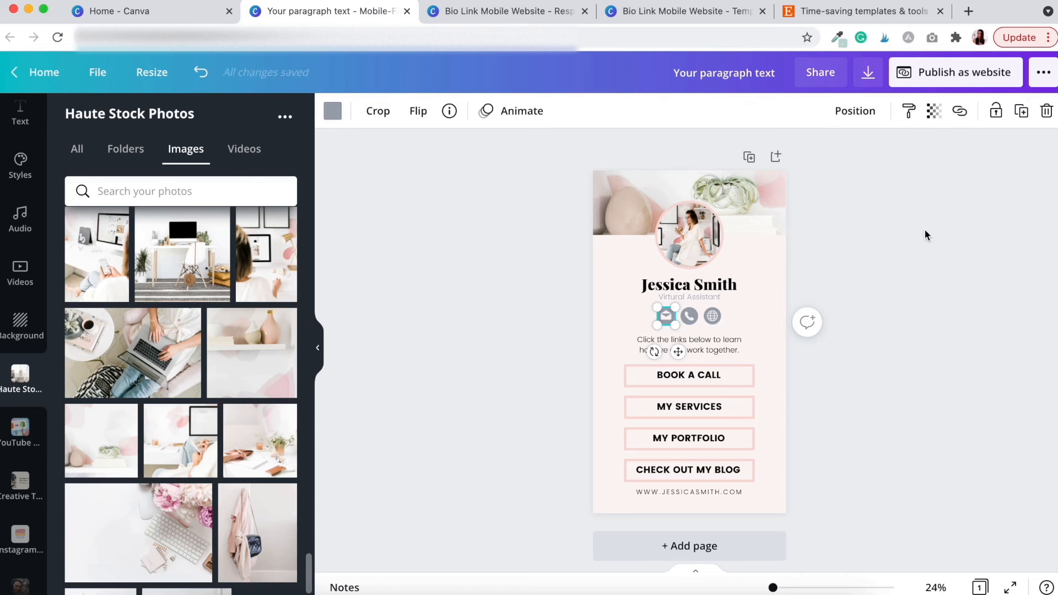
Link the globe icon to the personal website address
left_click(692, 317)
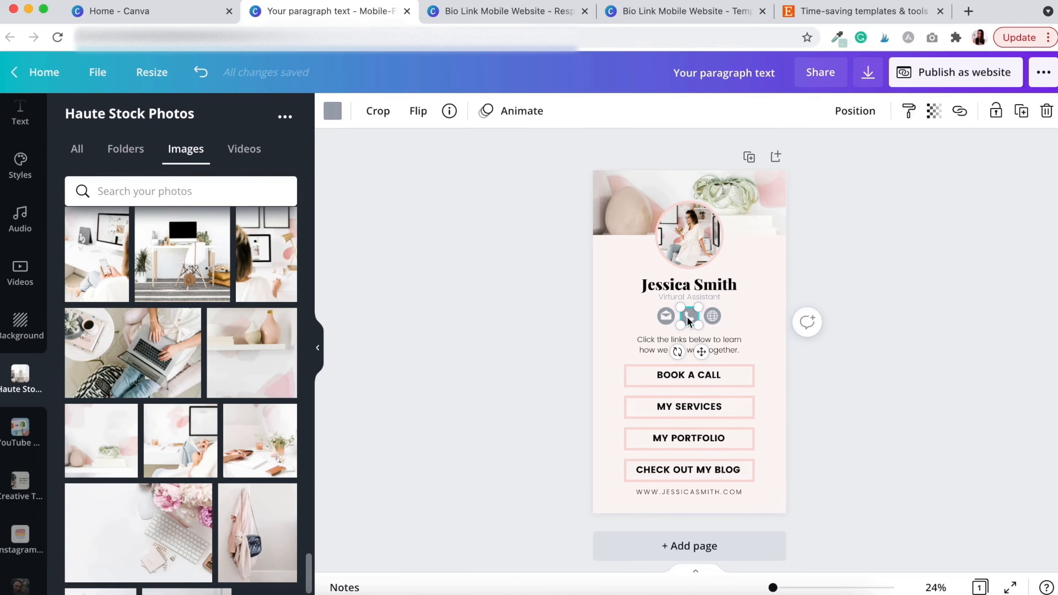
left_click(713, 318)
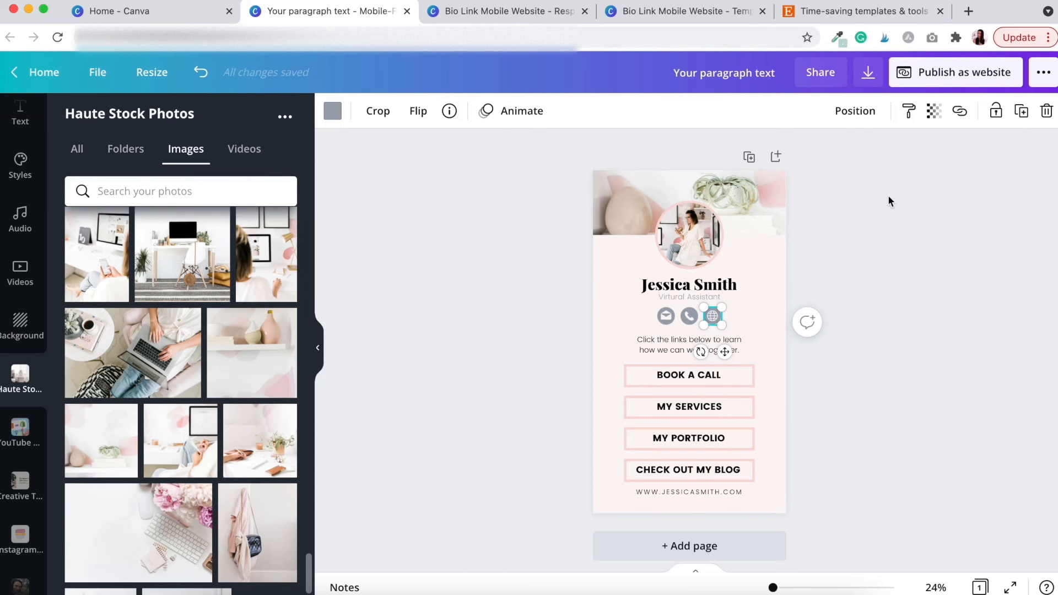
left_click(960, 112)
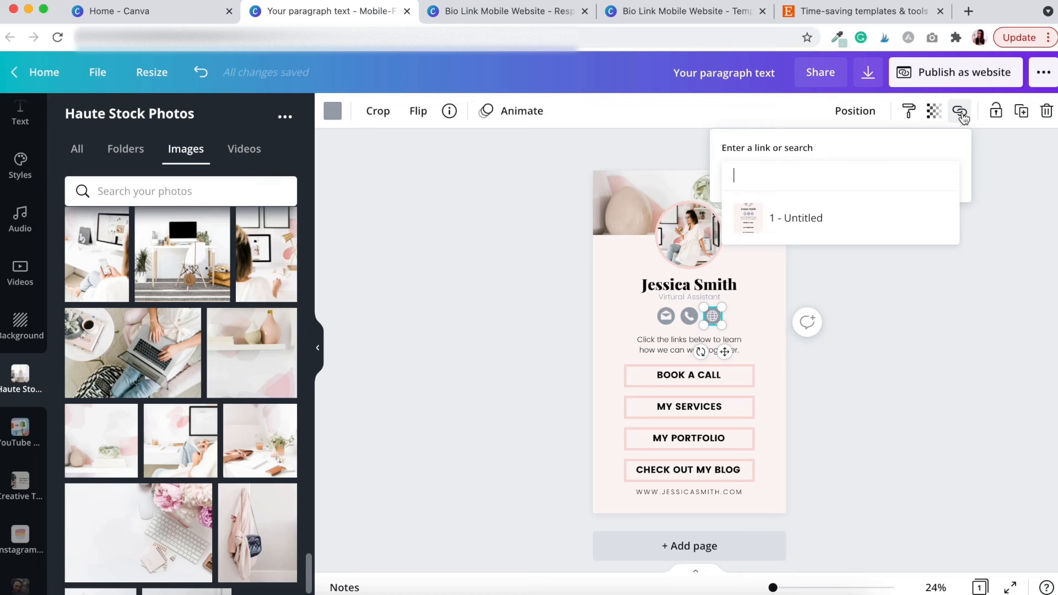
key("Return")
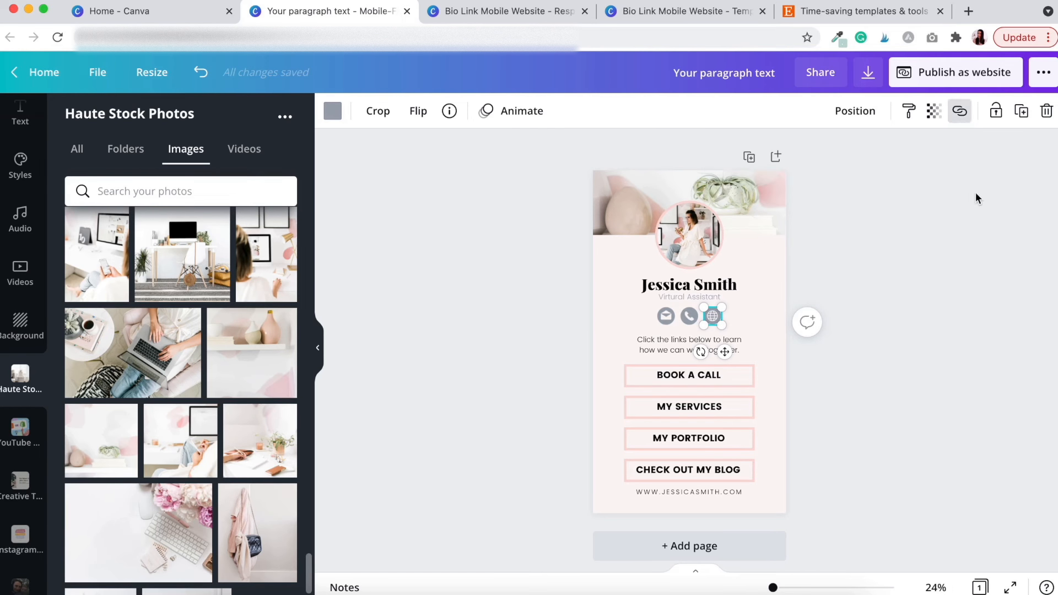
left_click(976, 198)
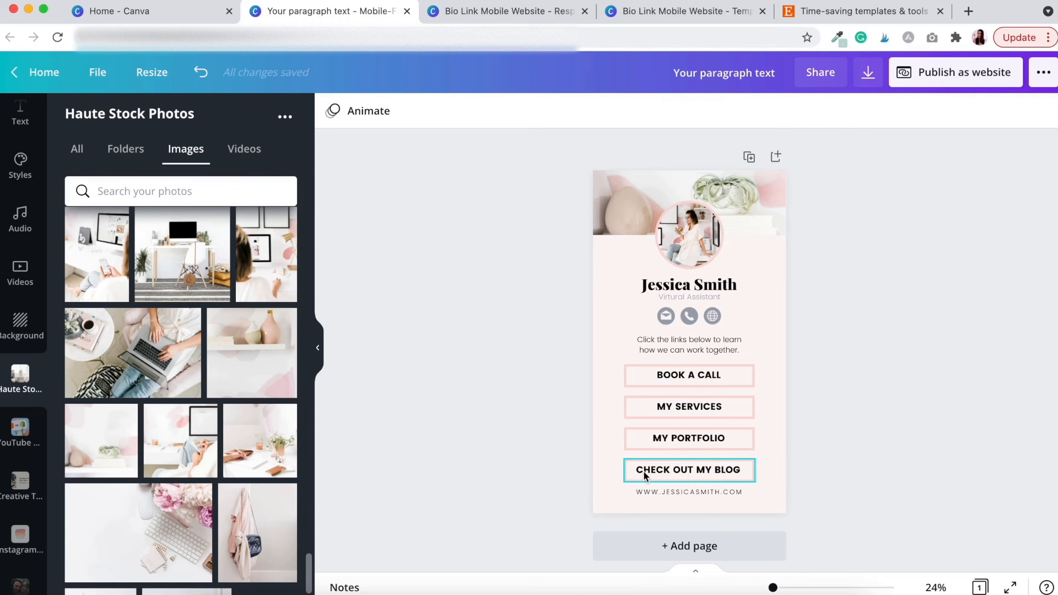
Link the CHECK OUT MY BLOG label to the blog page URL
left_click(693, 471)
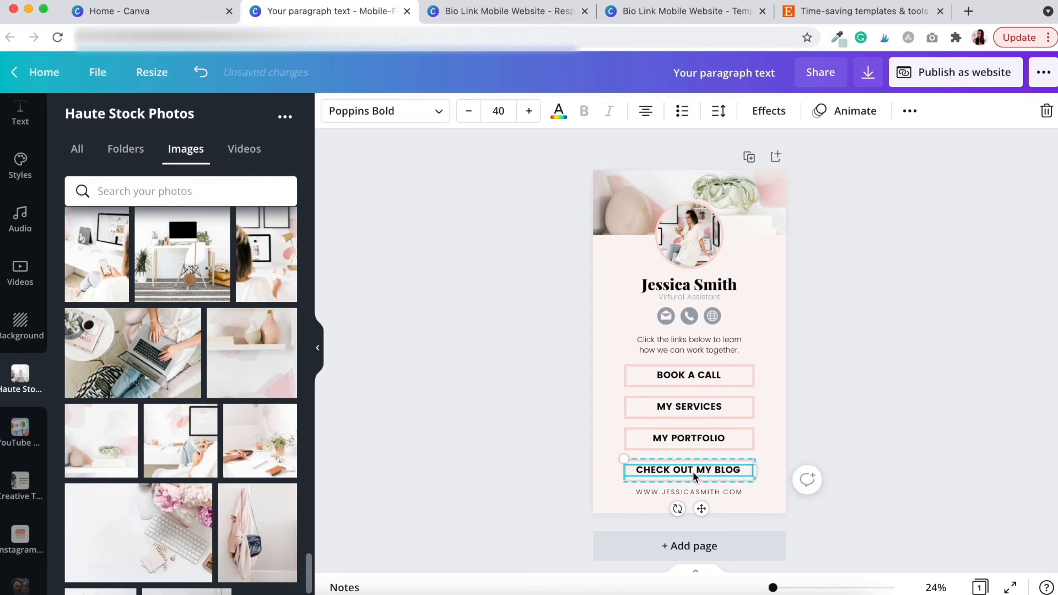
left_click(911, 115)
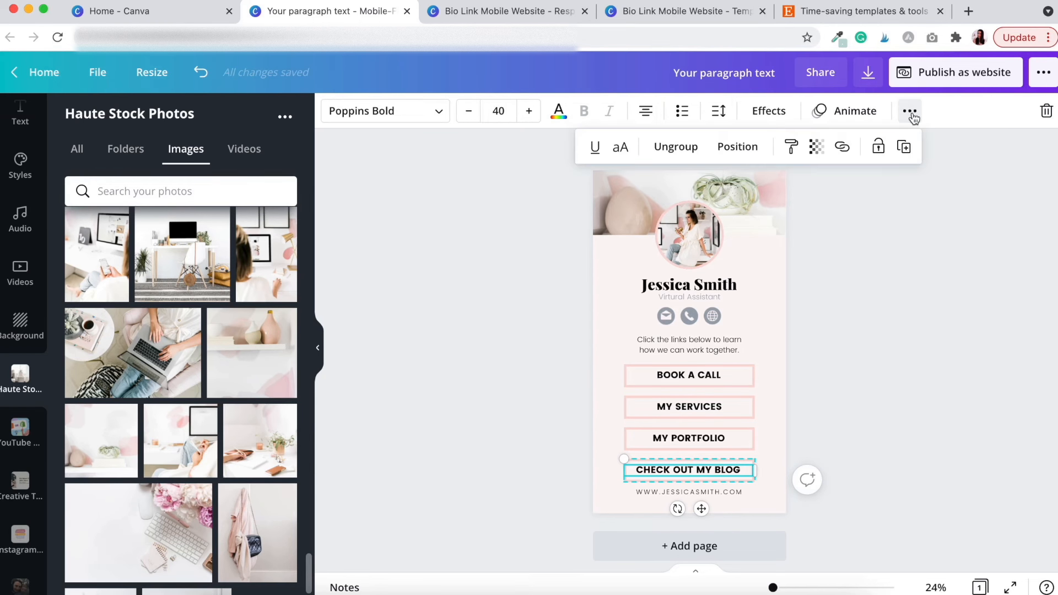
left_click(842, 148)
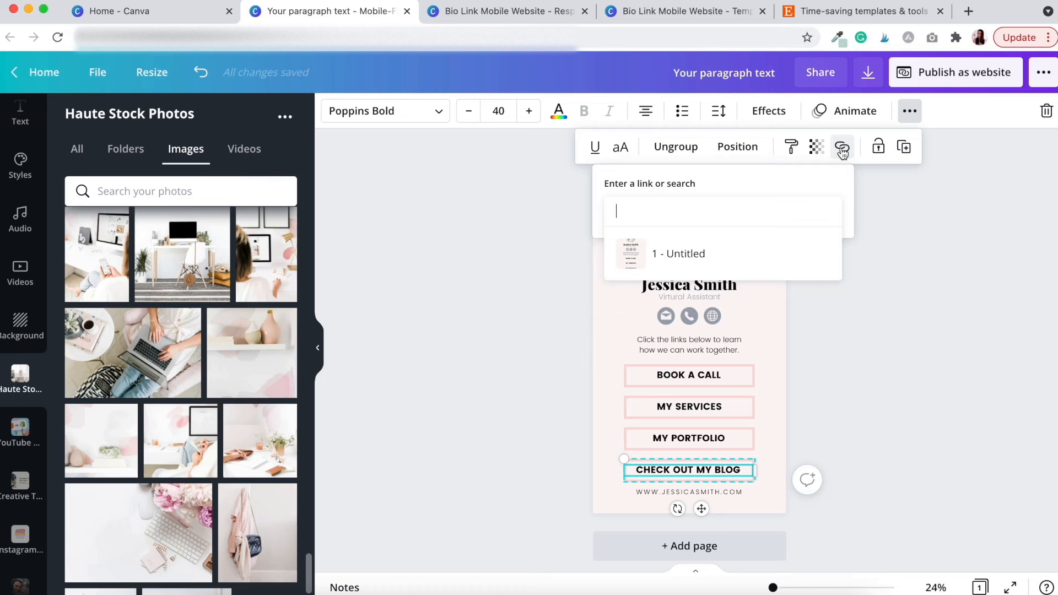
type("ww")
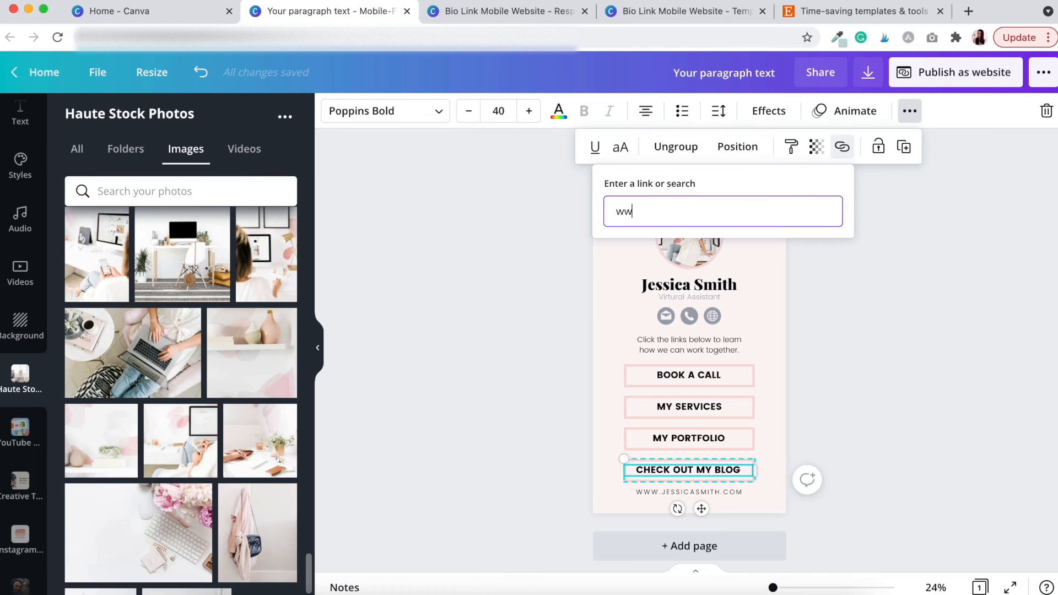
type("w.aliciarafiei.com/blog")
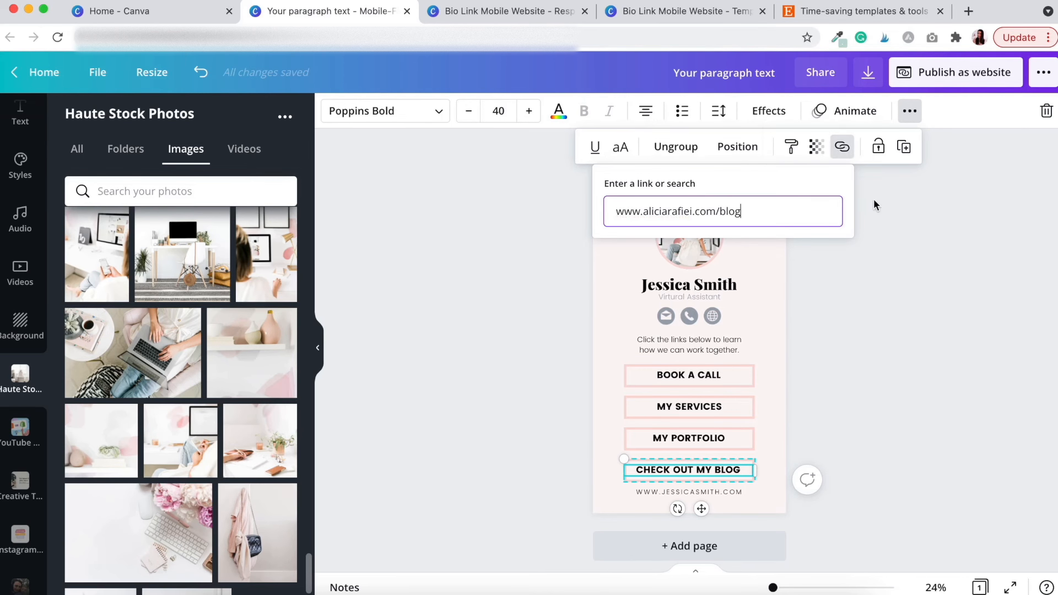
key("Return")
left_click(821, 389)
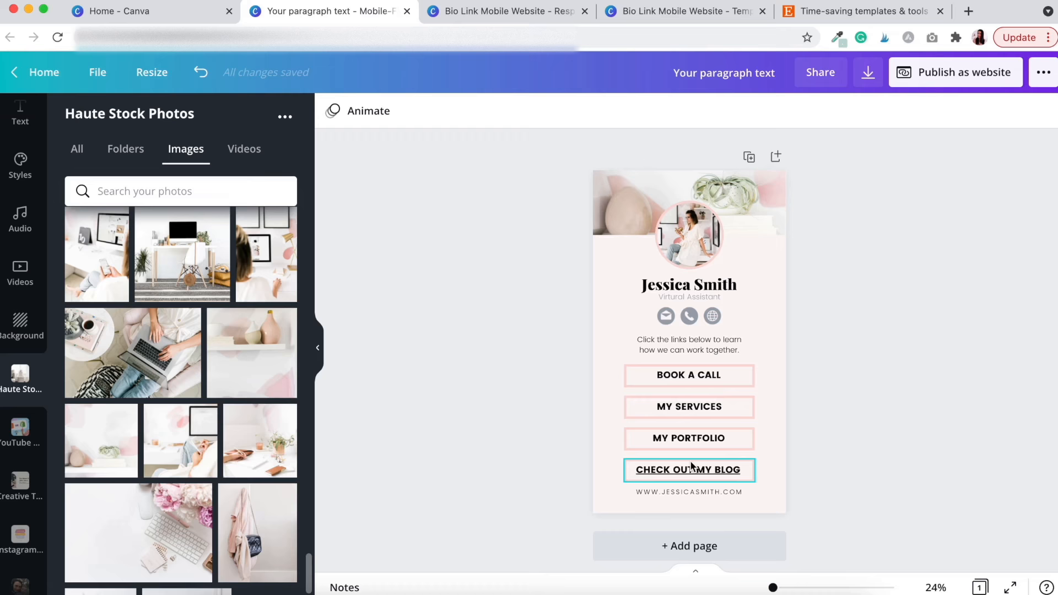
Turn off the underline on the CHECK OUT MY BLOG label
left_click(699, 468)
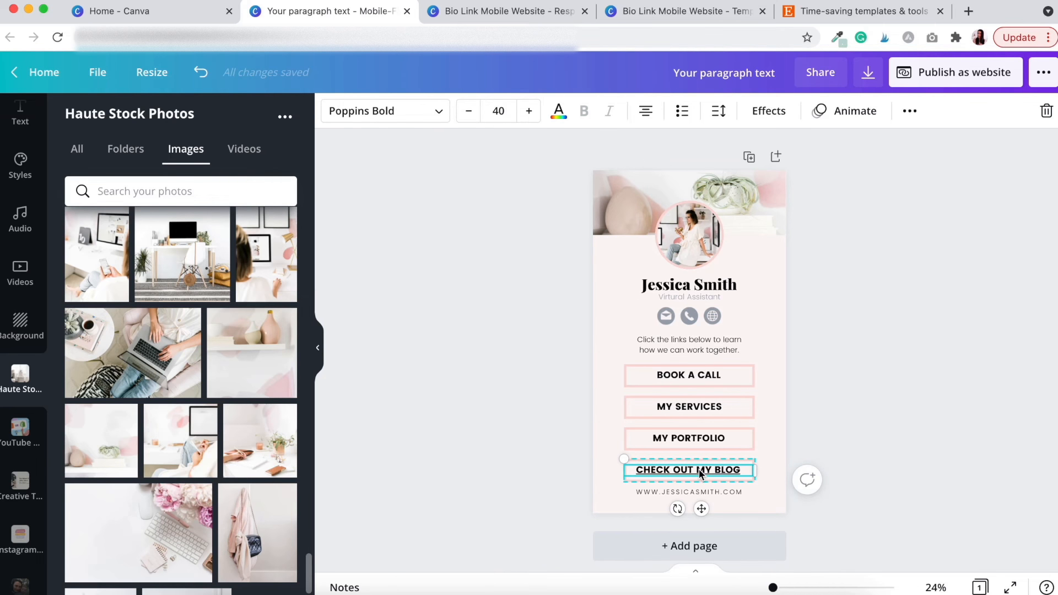
left_click(910, 111)
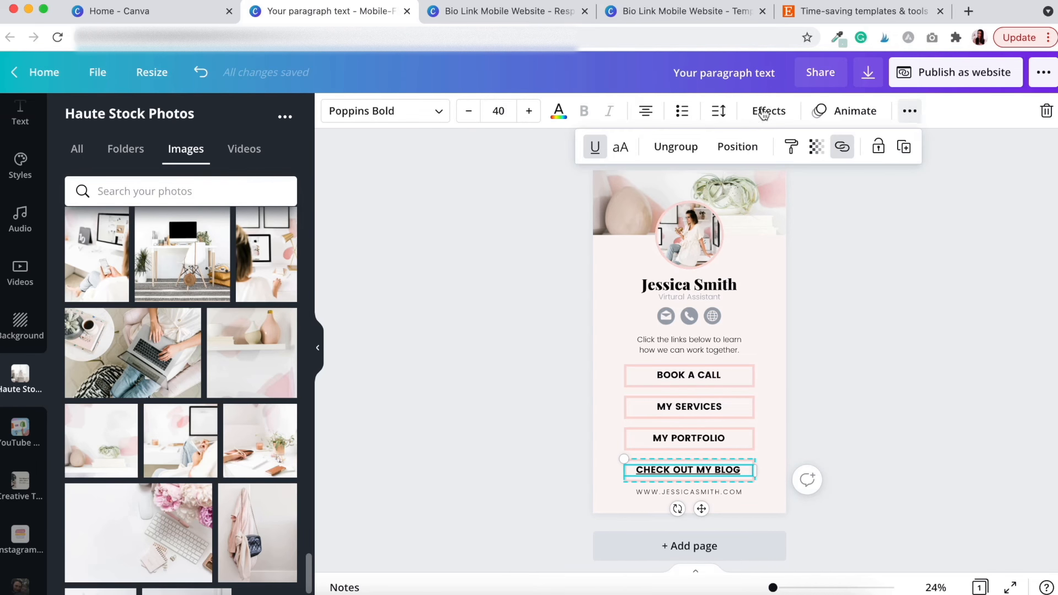
left_click(597, 148)
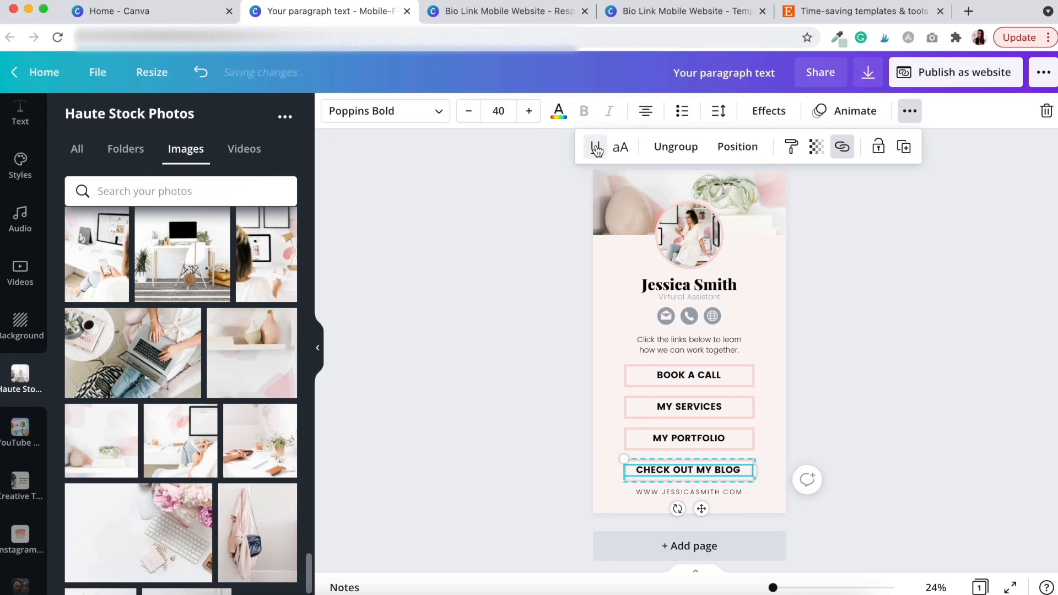
left_click(506, 353)
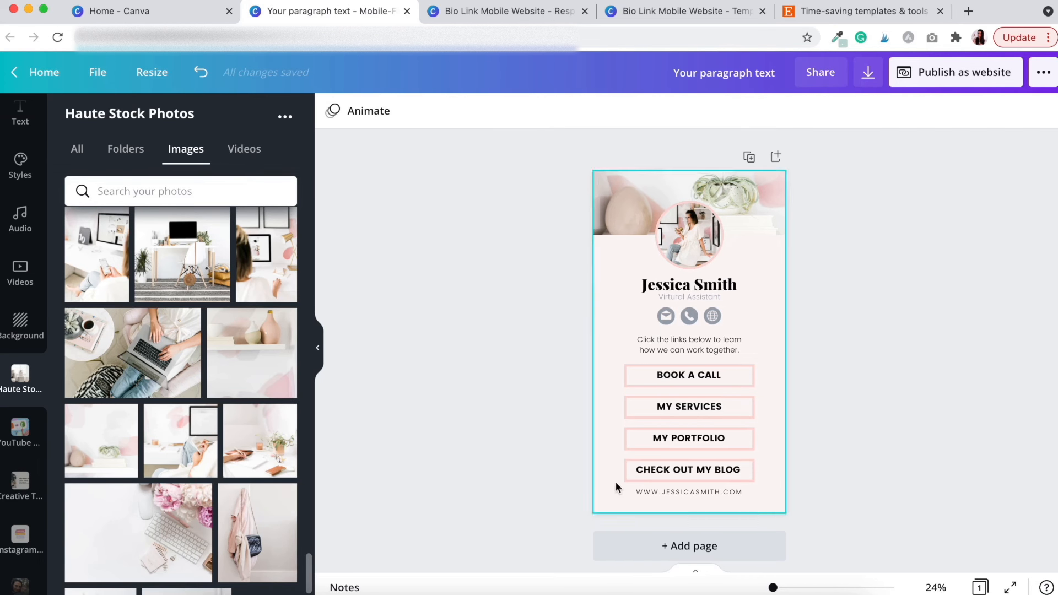
Link the footer web address text to the website URL and verify it
left_click(676, 494)
left_click(910, 111)
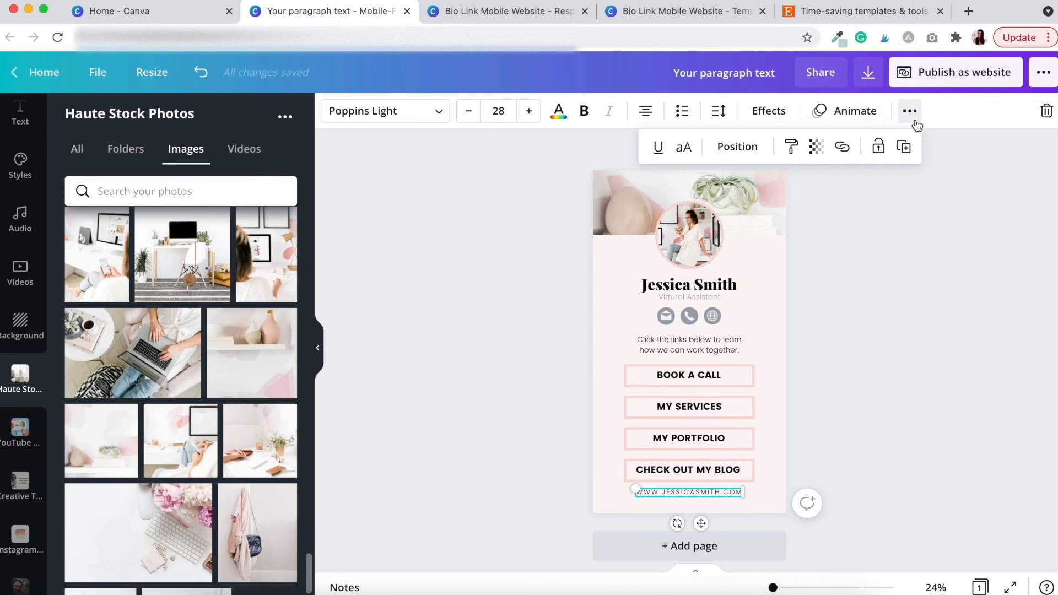
left_click(843, 148)
type("ww")
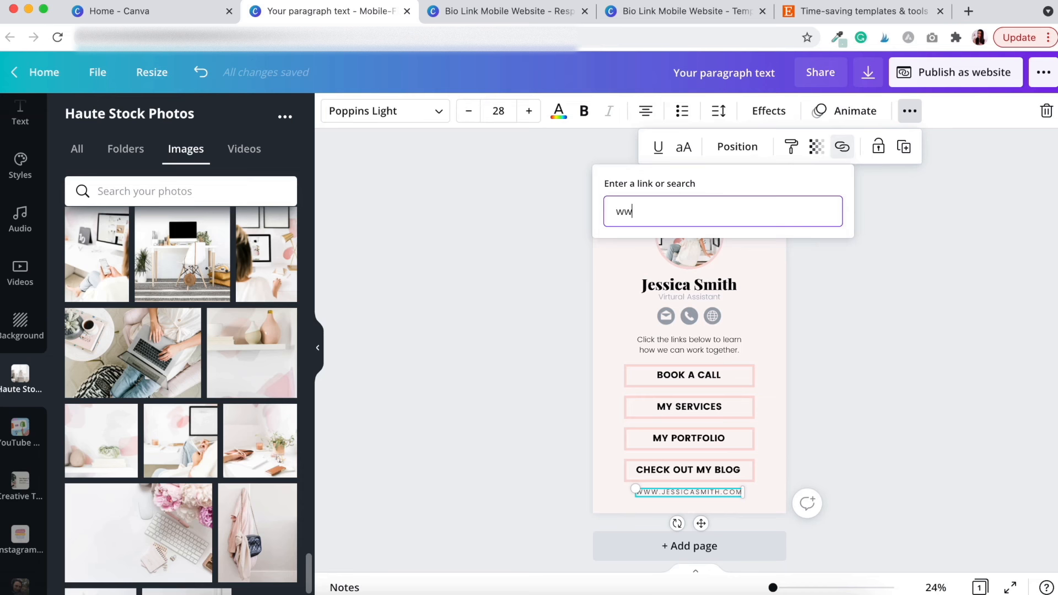
type("w.aliciarafiei.com")
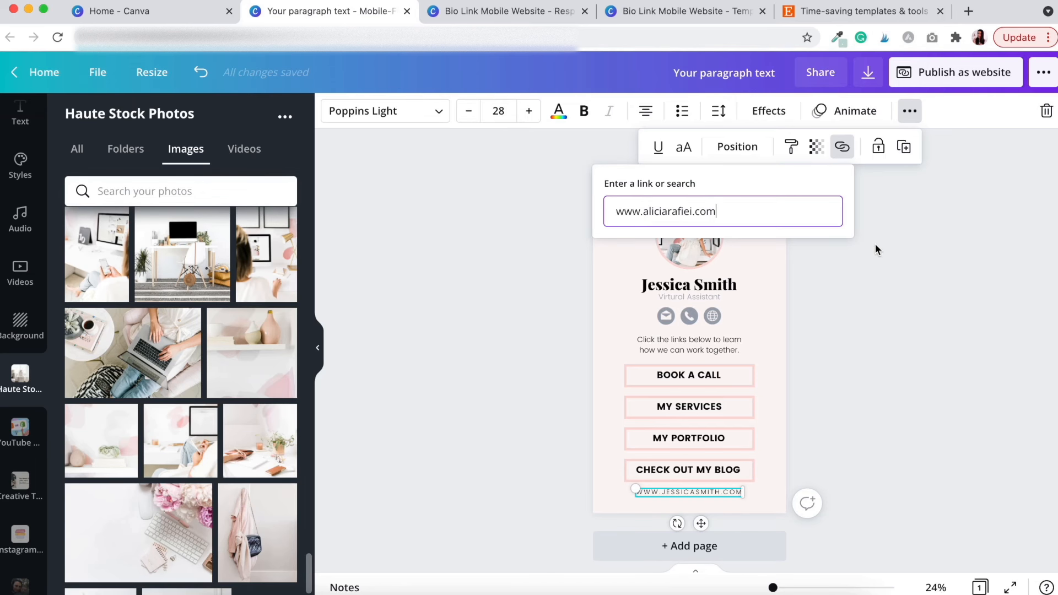
key("Return")
left_click(671, 458)
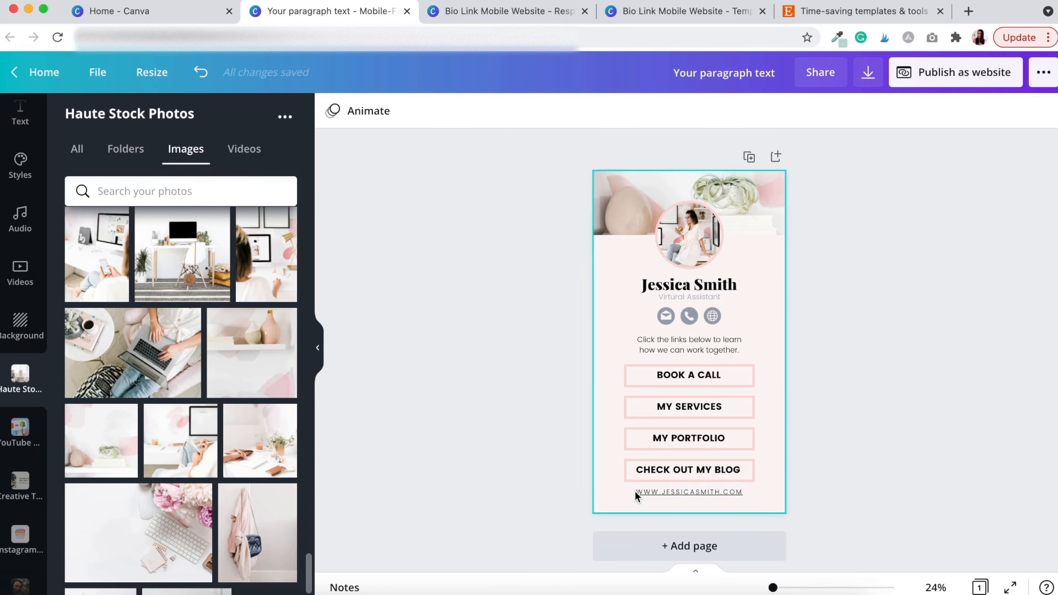
left_click(721, 491)
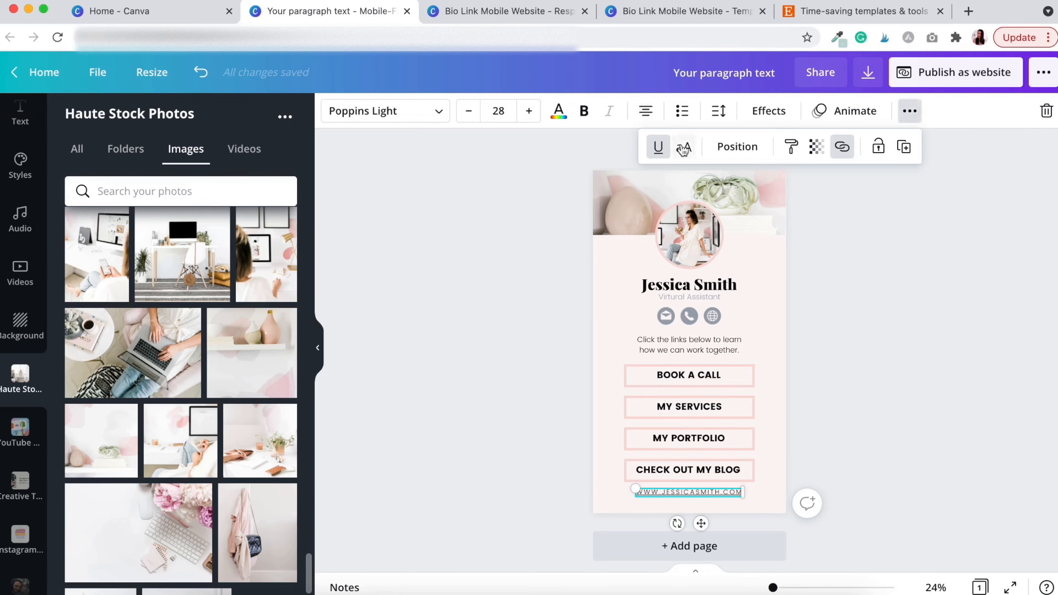
left_click(843, 340)
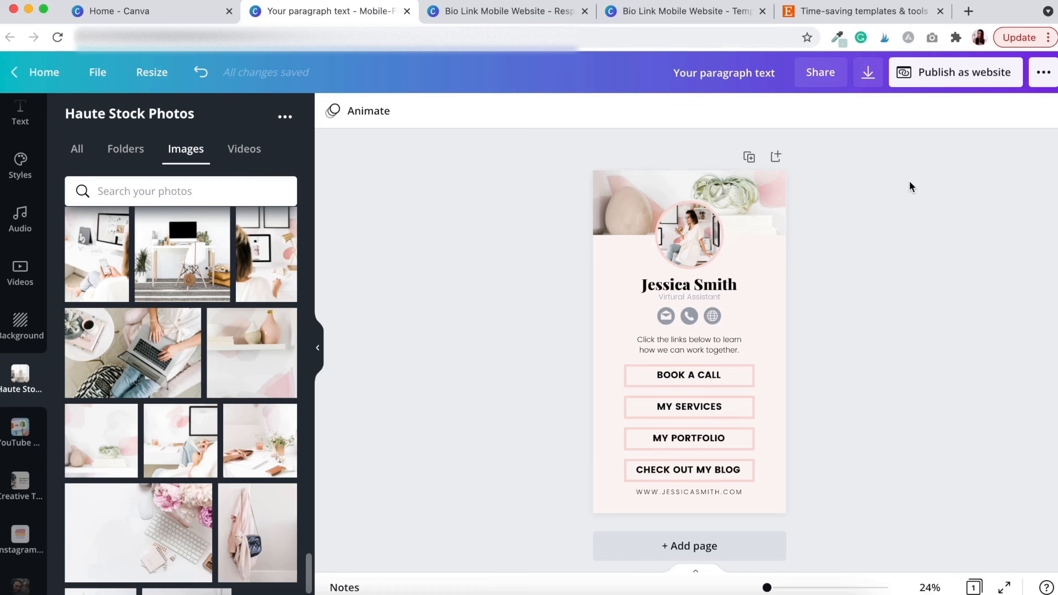
Preview the Scrolling, Classic navigation and Standard web styles in the website publishing options
left_click(978, 82)
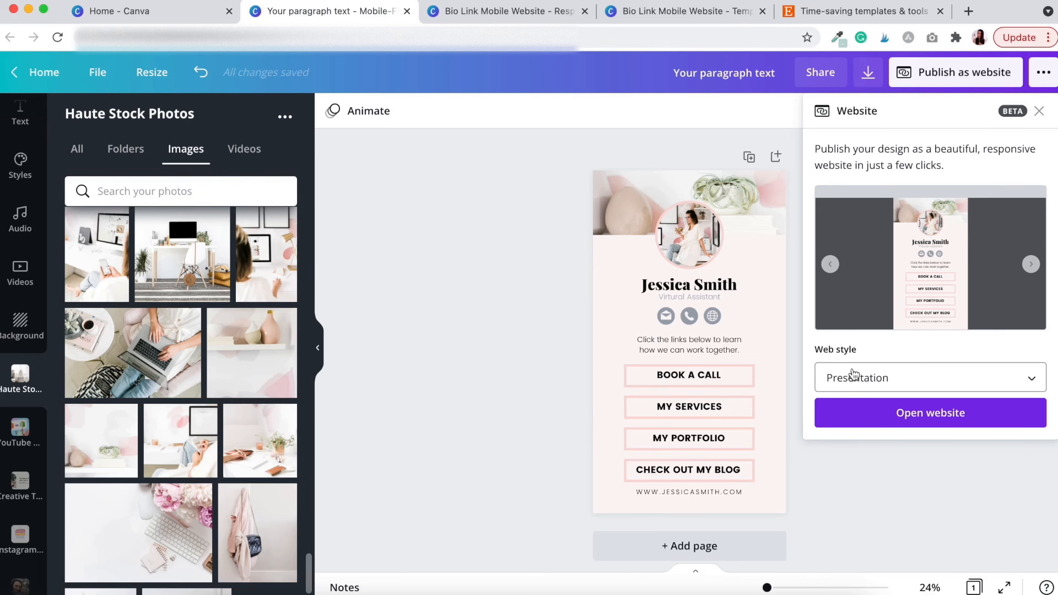
left_click(878, 379)
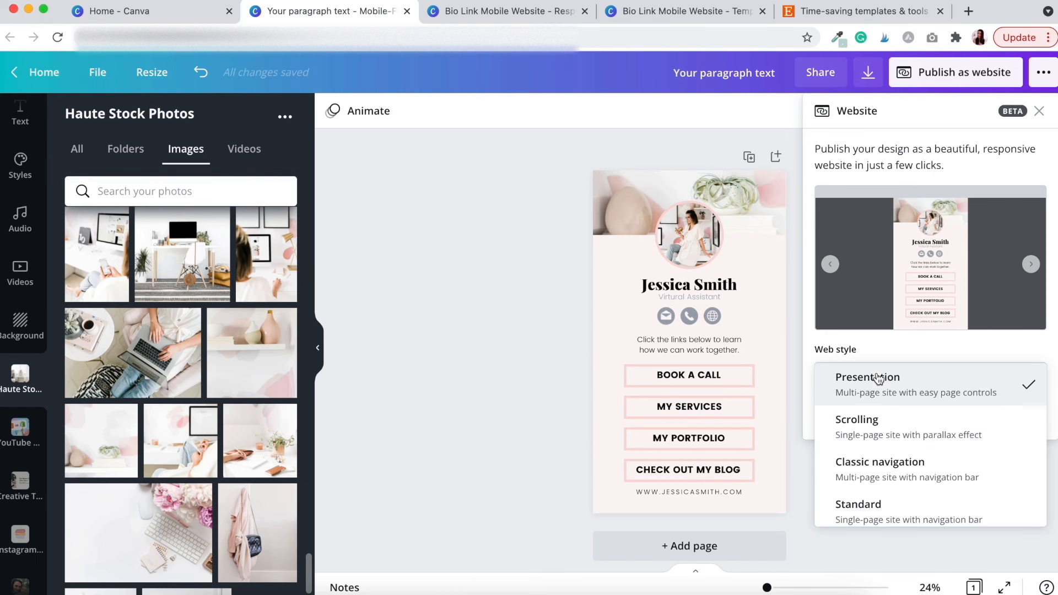
left_click(858, 428)
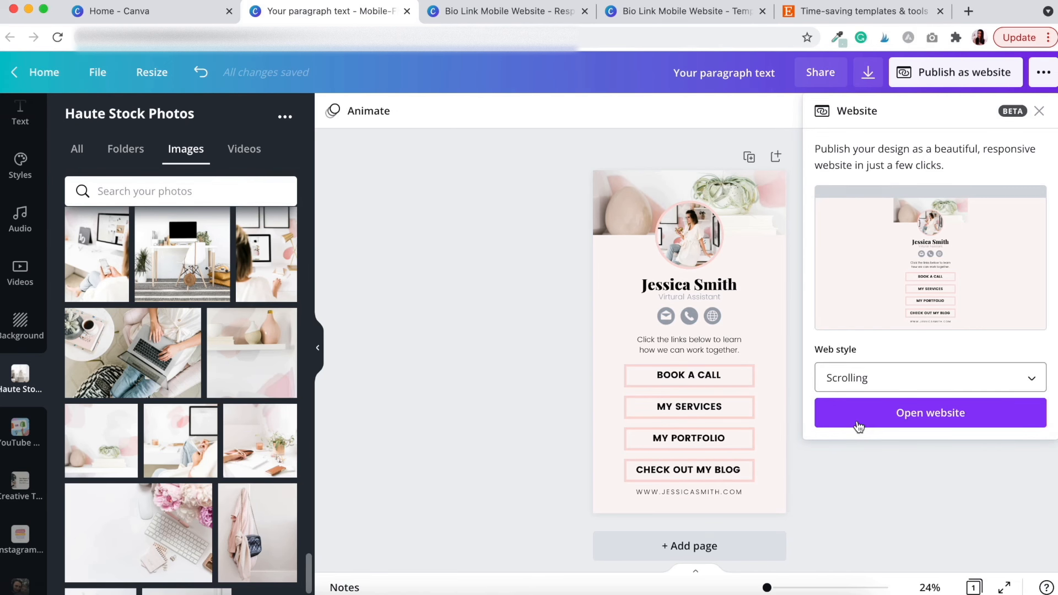
left_click(877, 380)
left_click(878, 423)
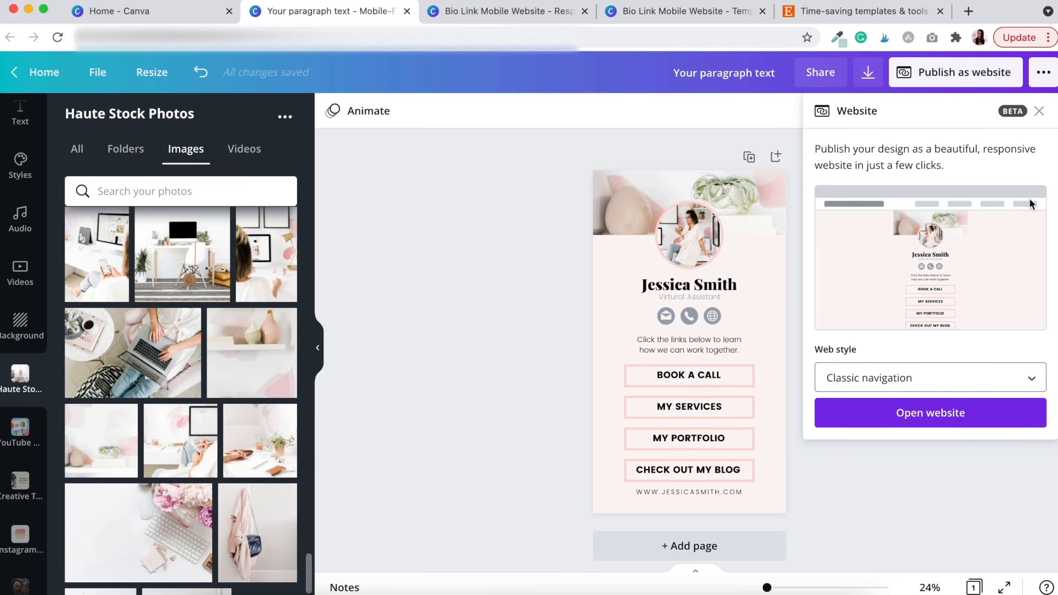
left_click(886, 376)
left_click(844, 436)
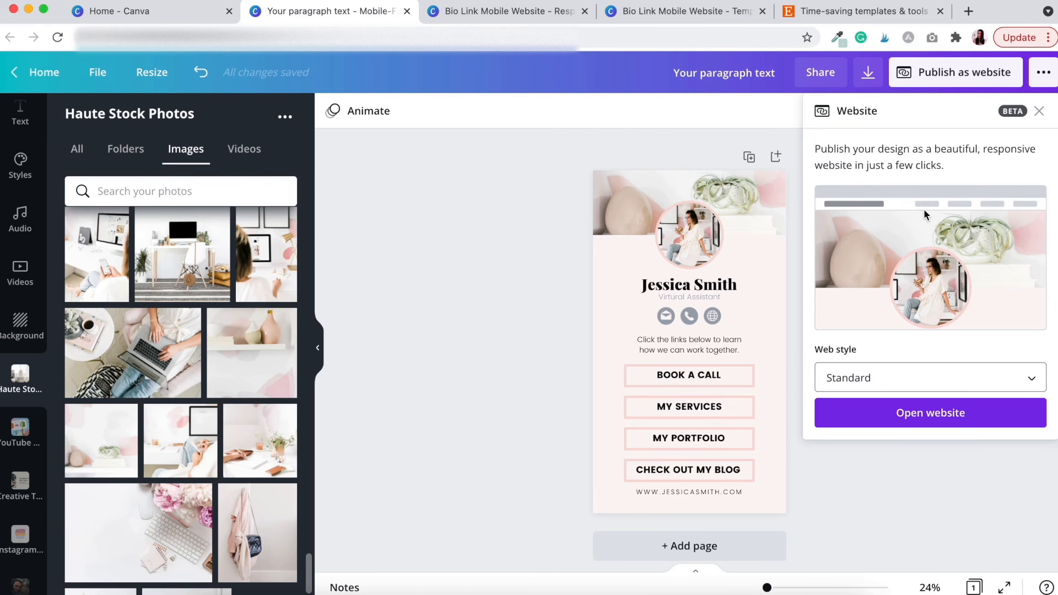
Choose the Presentation web style and open the published website in a new tab
left_click(893, 383)
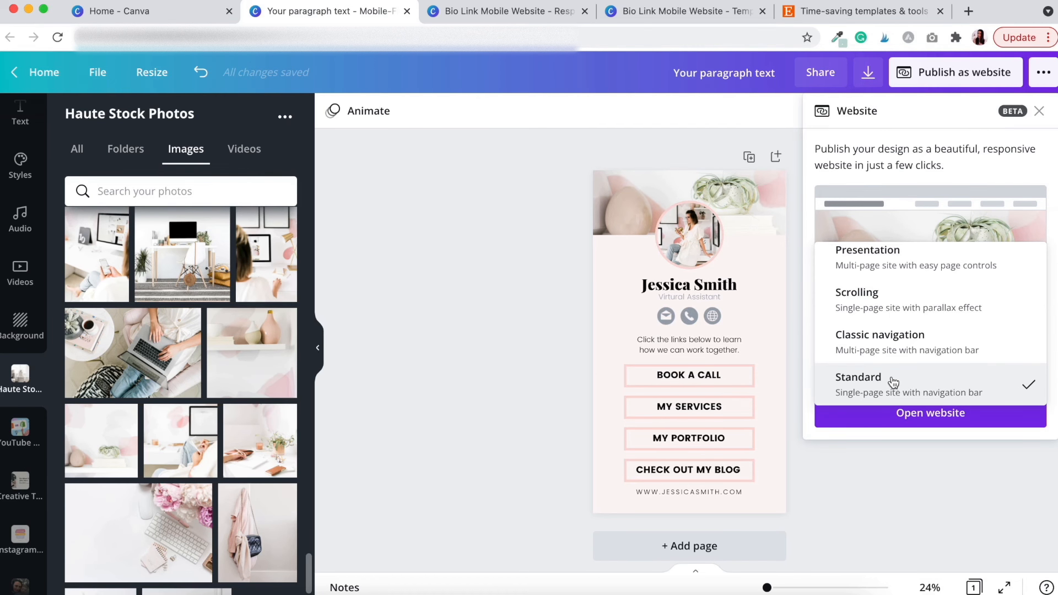
scroll(910, 287, "up", 1)
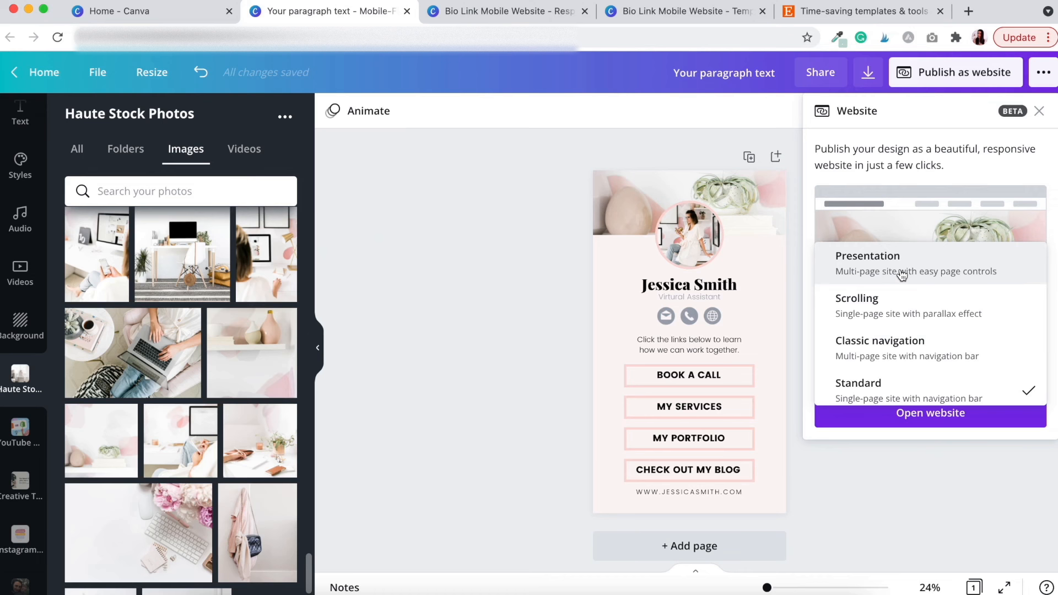
left_click(866, 263)
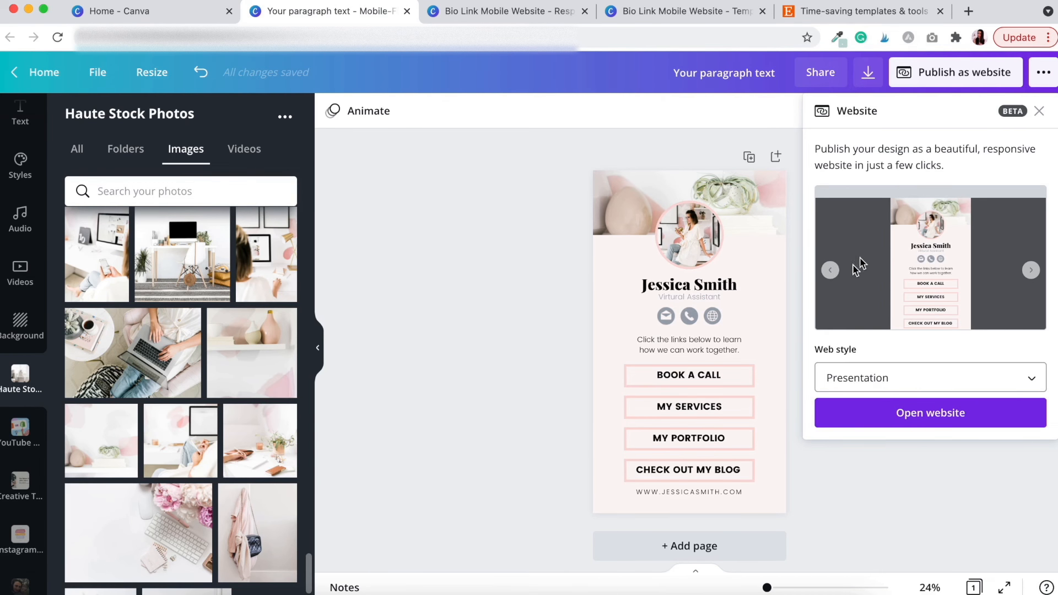
left_click(927, 419)
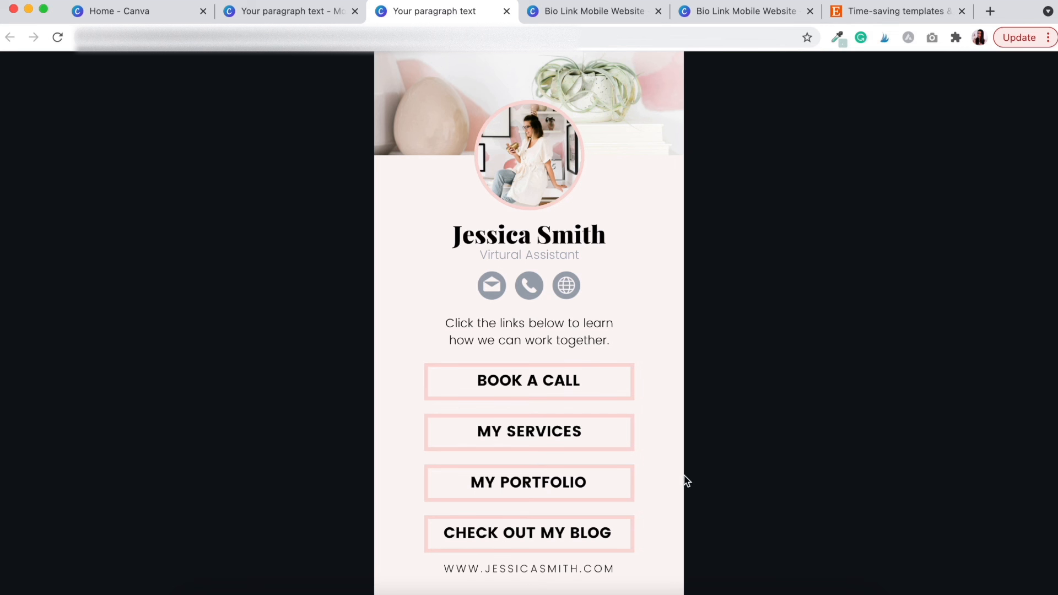
Test the CHECK OUT MY BLOG button on the live site to confirm it opens the blog
left_click(601, 531)
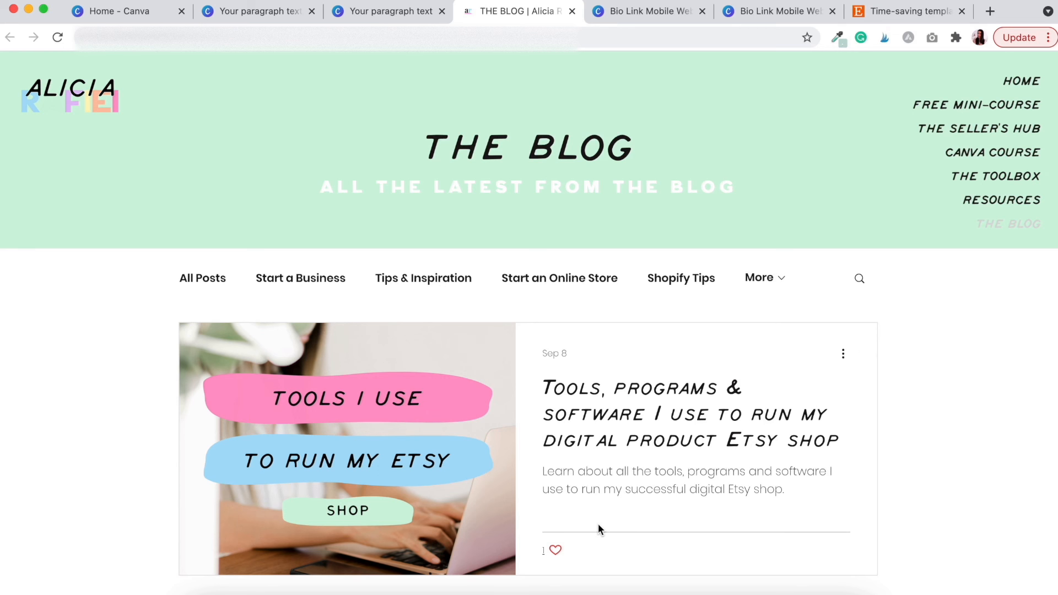
scroll(637, 489, "down", 15)
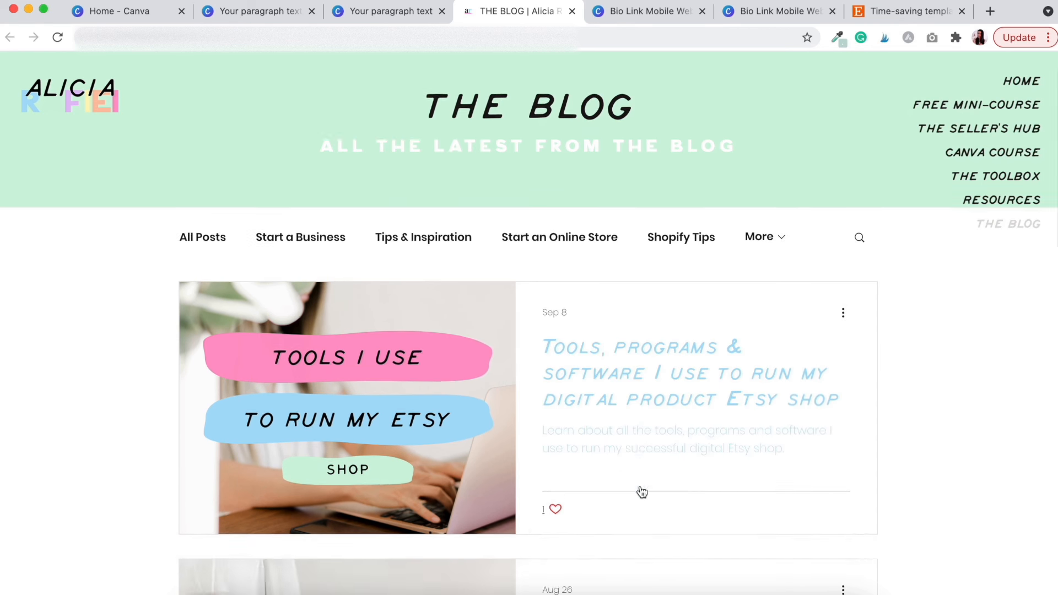
scroll(640, 489, "up", 15)
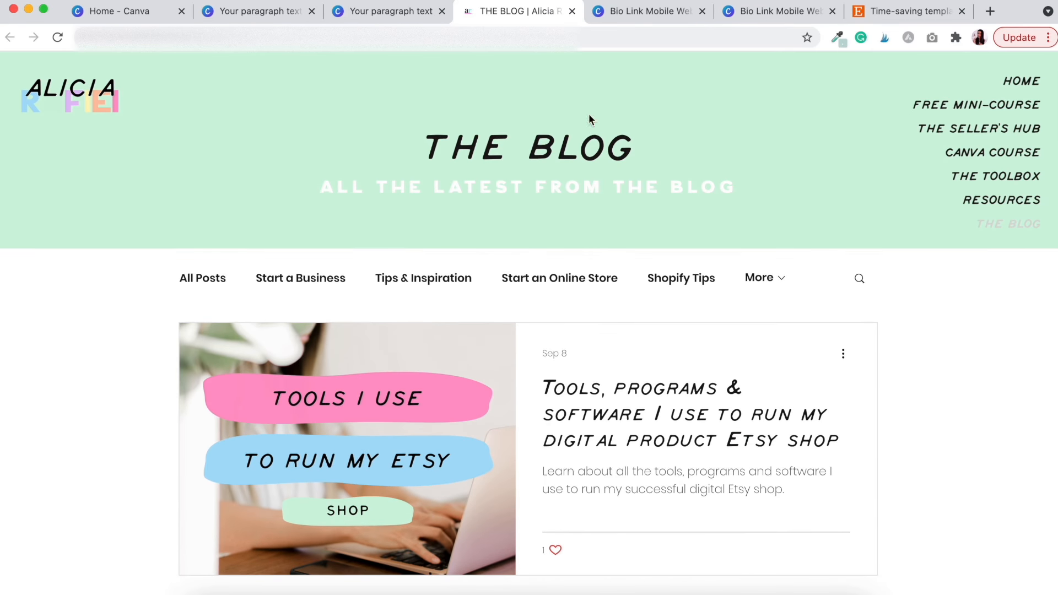
Close the published website tab and return to the Canva design editor
left_click(416, 11)
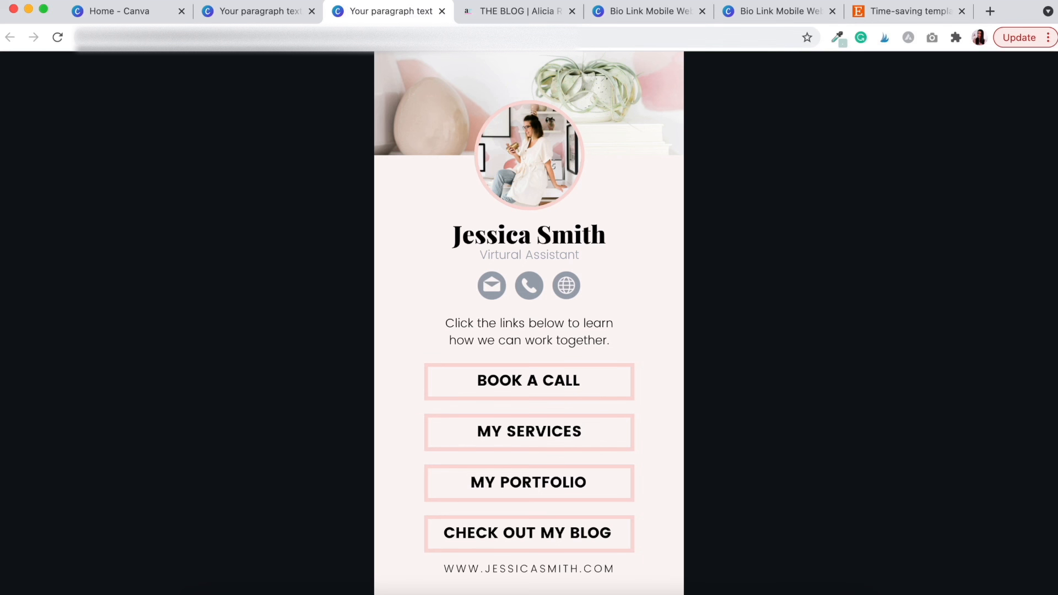
key("super+l")
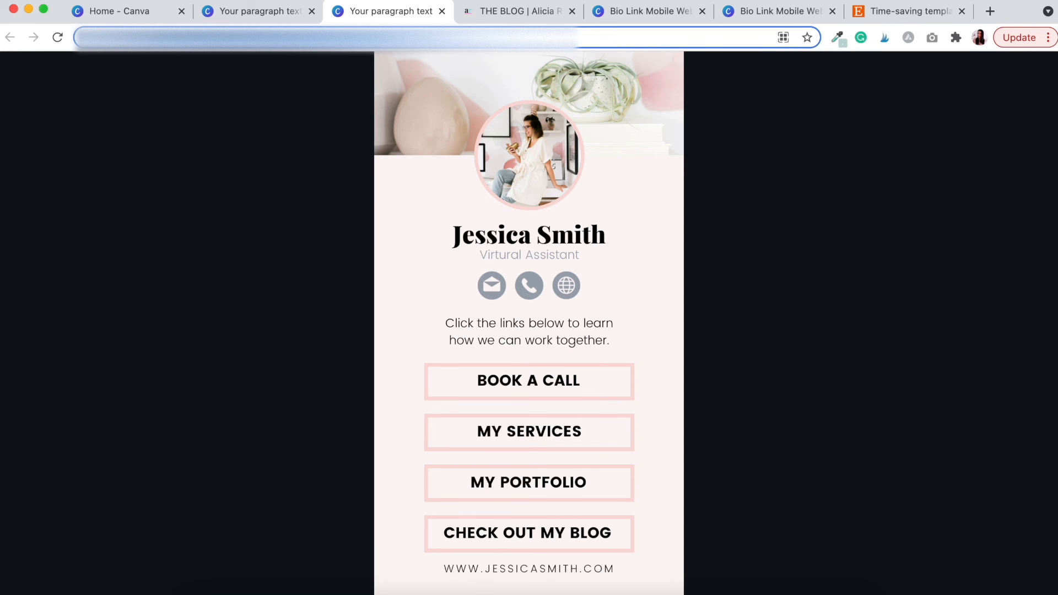
left_click(442, 11)
left_click(264, 12)
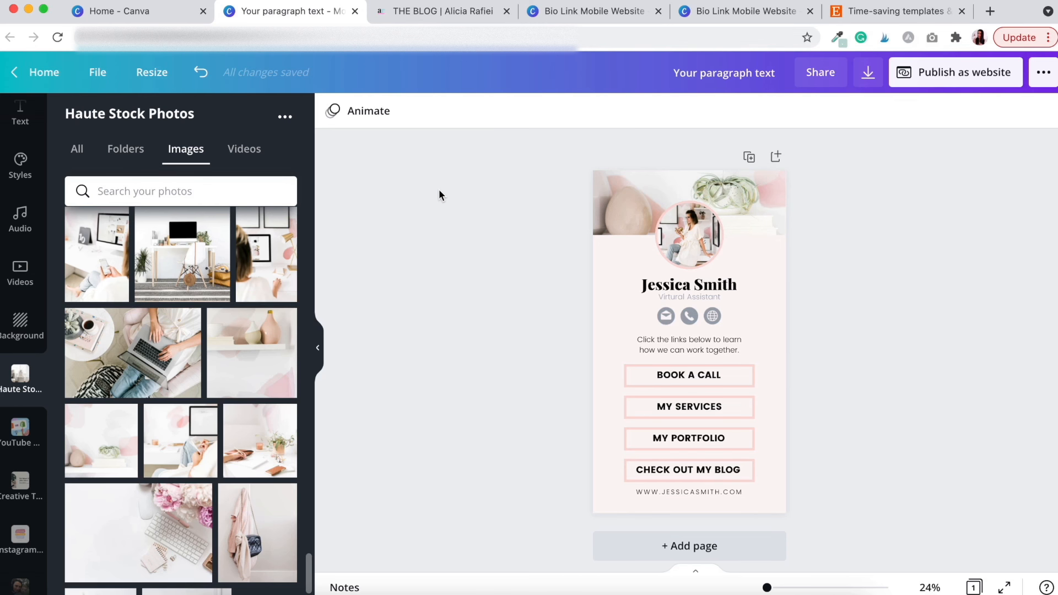
Show the Bio Link Mobile Website template with its Name Here heading and Link One–Four buttons
left_click(734, 17)
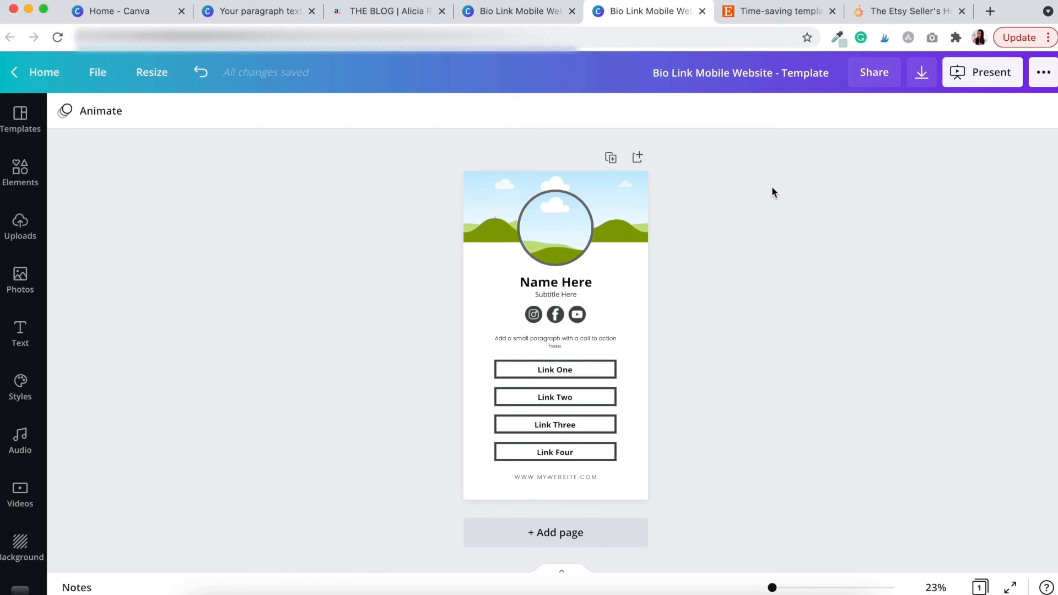
Browse the Etsy Seller's Hub dashboard cards down to the mini-course, then return to the top
left_click(882, 11)
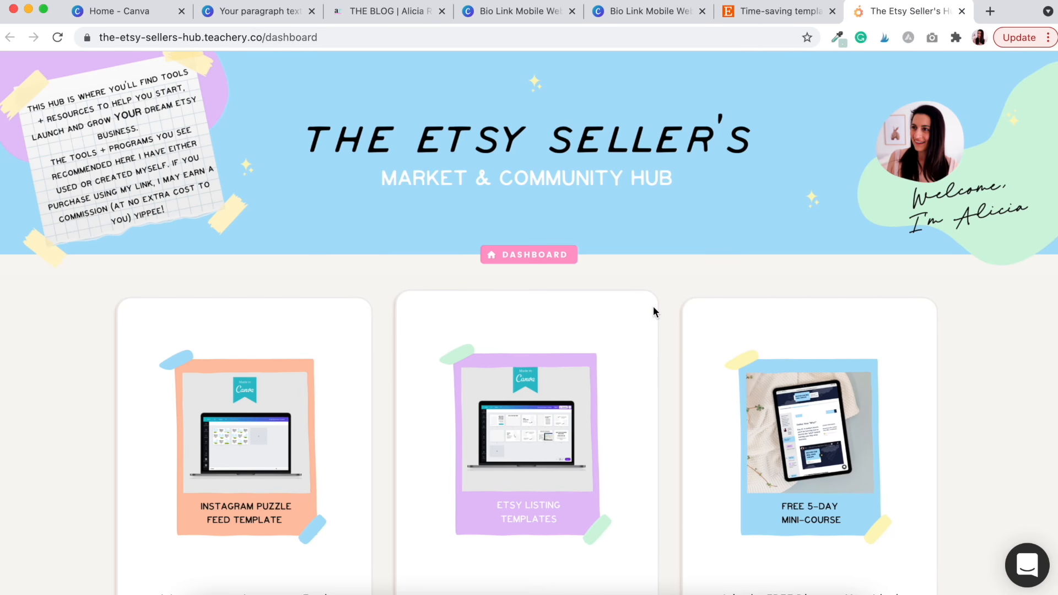
scroll(653, 308, "down", 4)
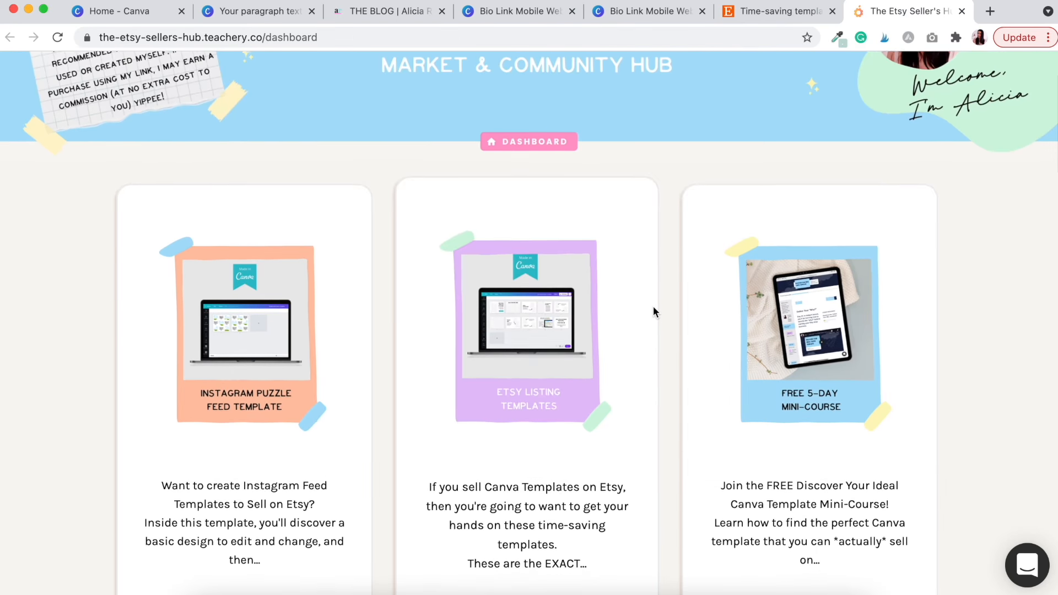
scroll(653, 307, "down", 5)
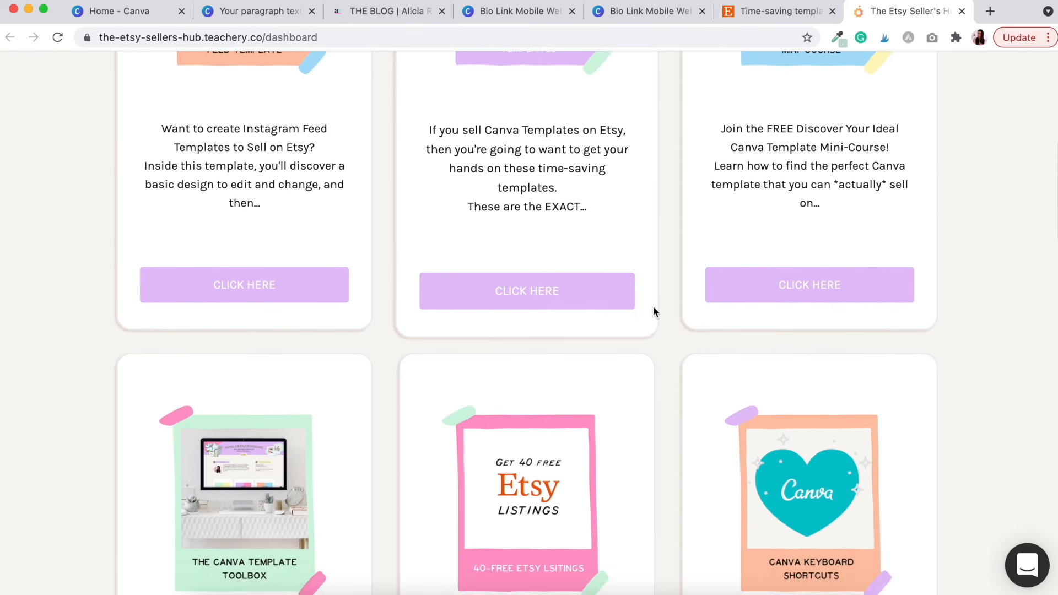
scroll(653, 307, "down", 12)
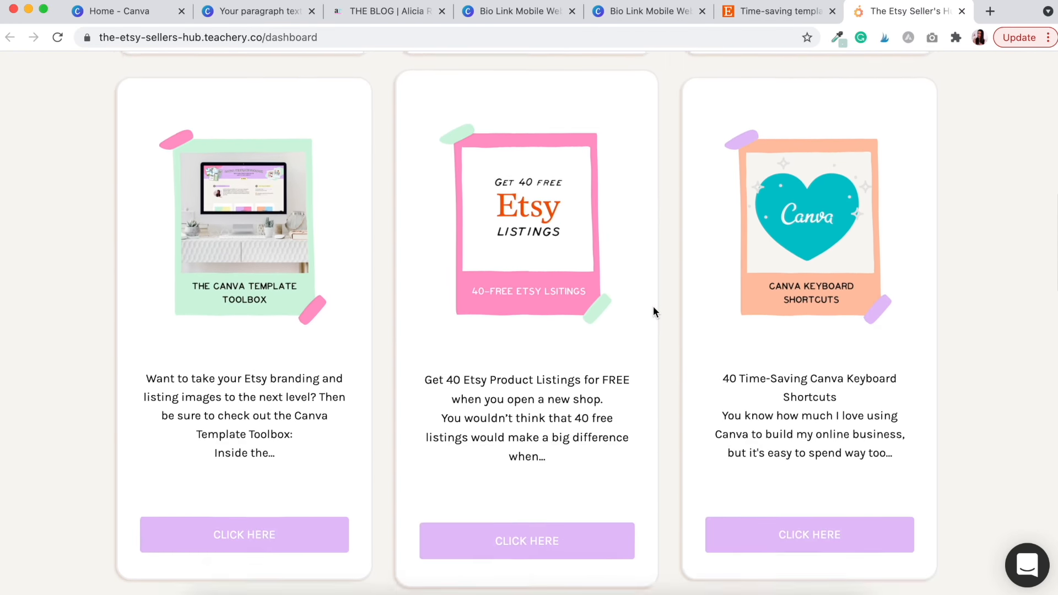
scroll(653, 312, "down", 20)
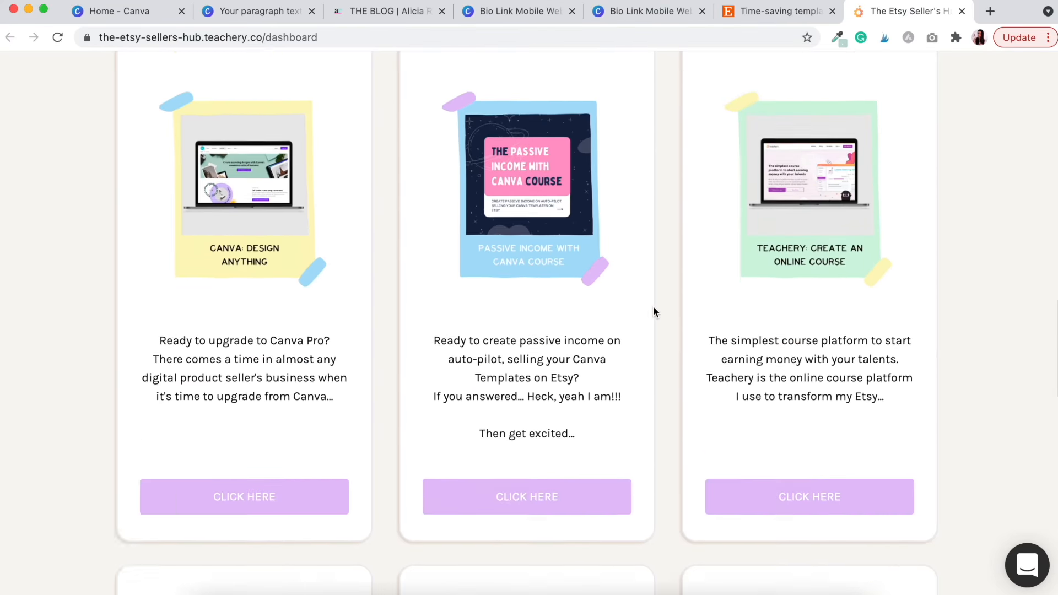
scroll(653, 312, "down", 5)
scroll(653, 312, "up", 20)
scroll(654, 306, "up", 16)
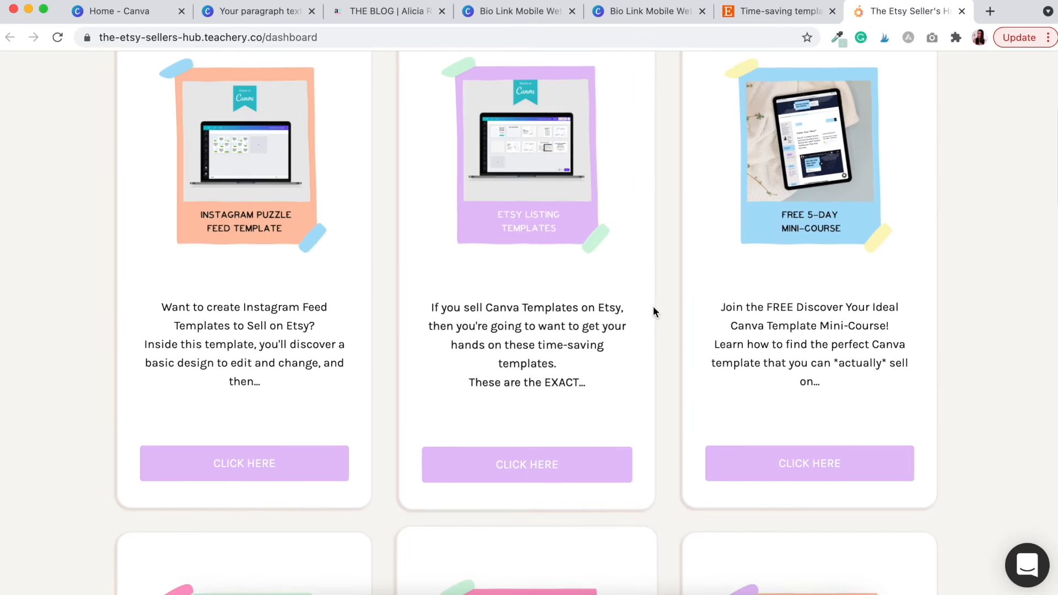
scroll(476, 266, "down", 1)
scroll(477, 268, "down", 1)
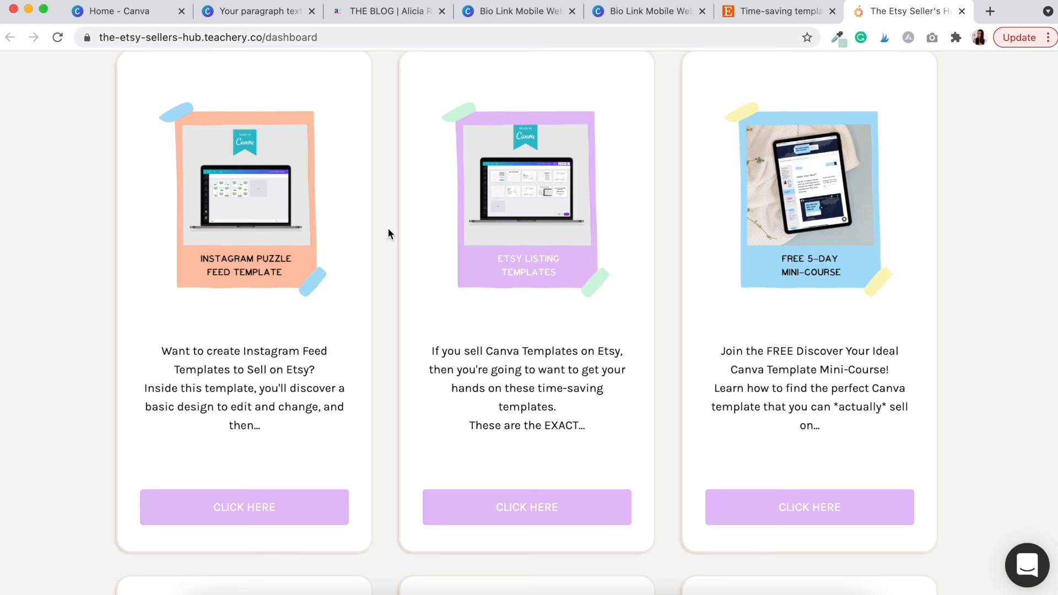
scroll(388, 230, "up", 4)
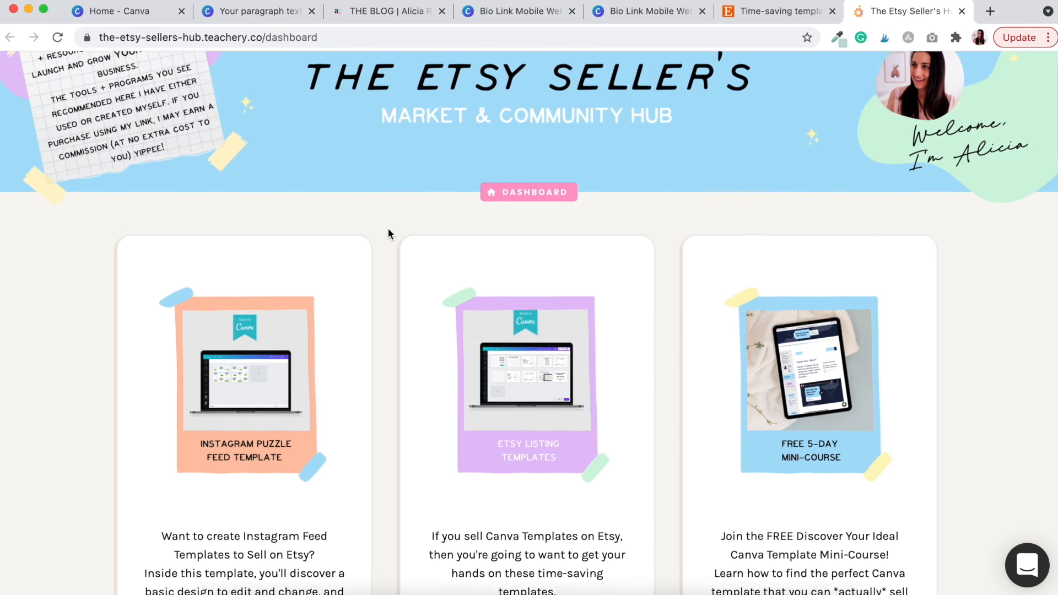
scroll(388, 232, "up", 2)
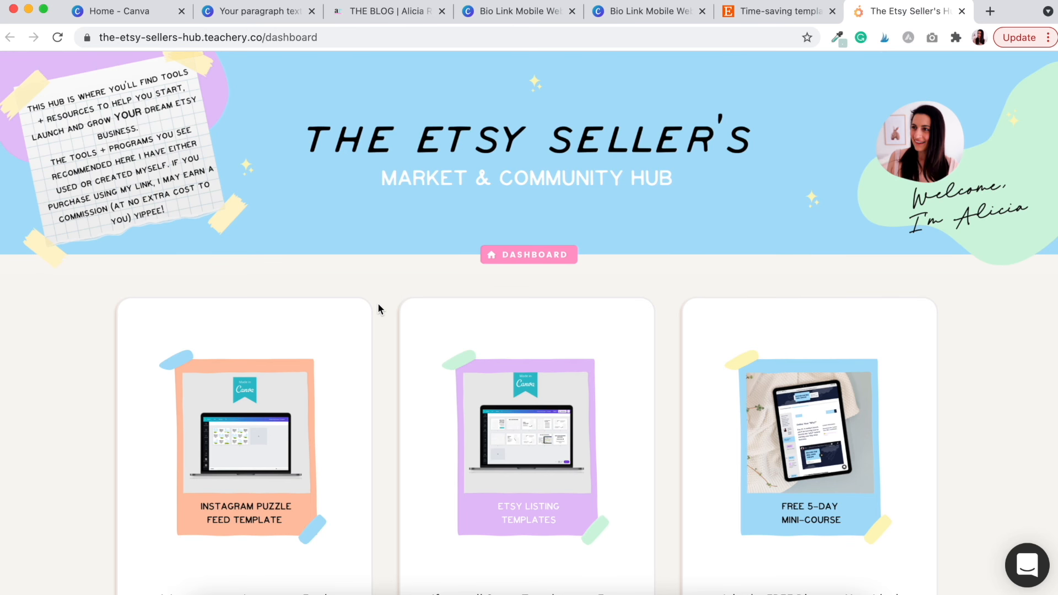